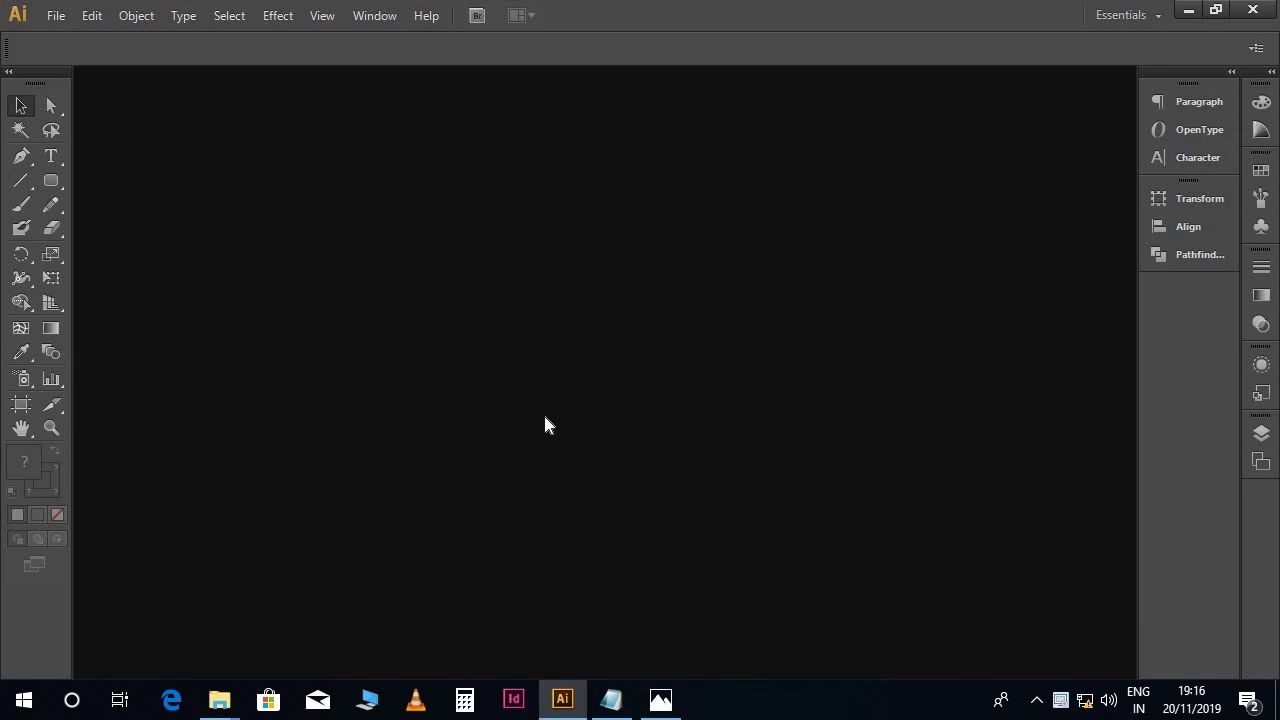
Open the File menu
{"action": "left_click", "coordinate": [56, 16]}
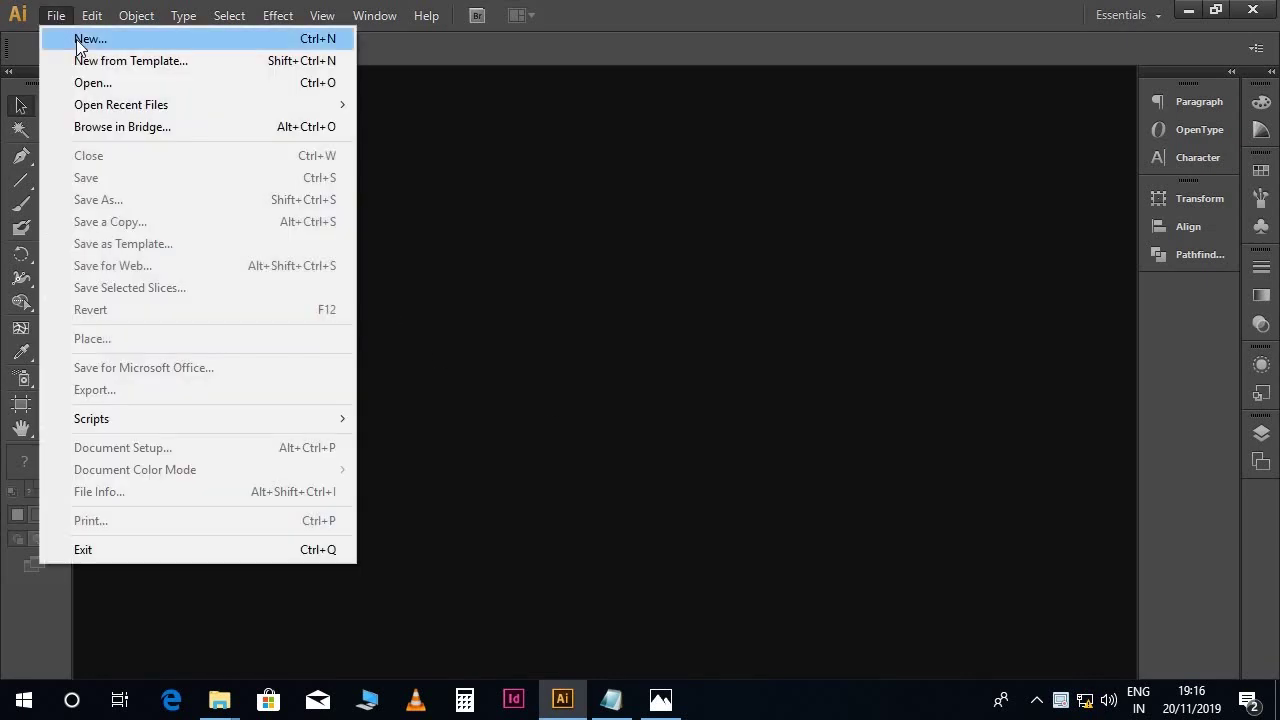
Create a new A3 (297 × 420 mm) RGB document named Calendar
{"action": "left_click", "coordinate": [77, 40]}
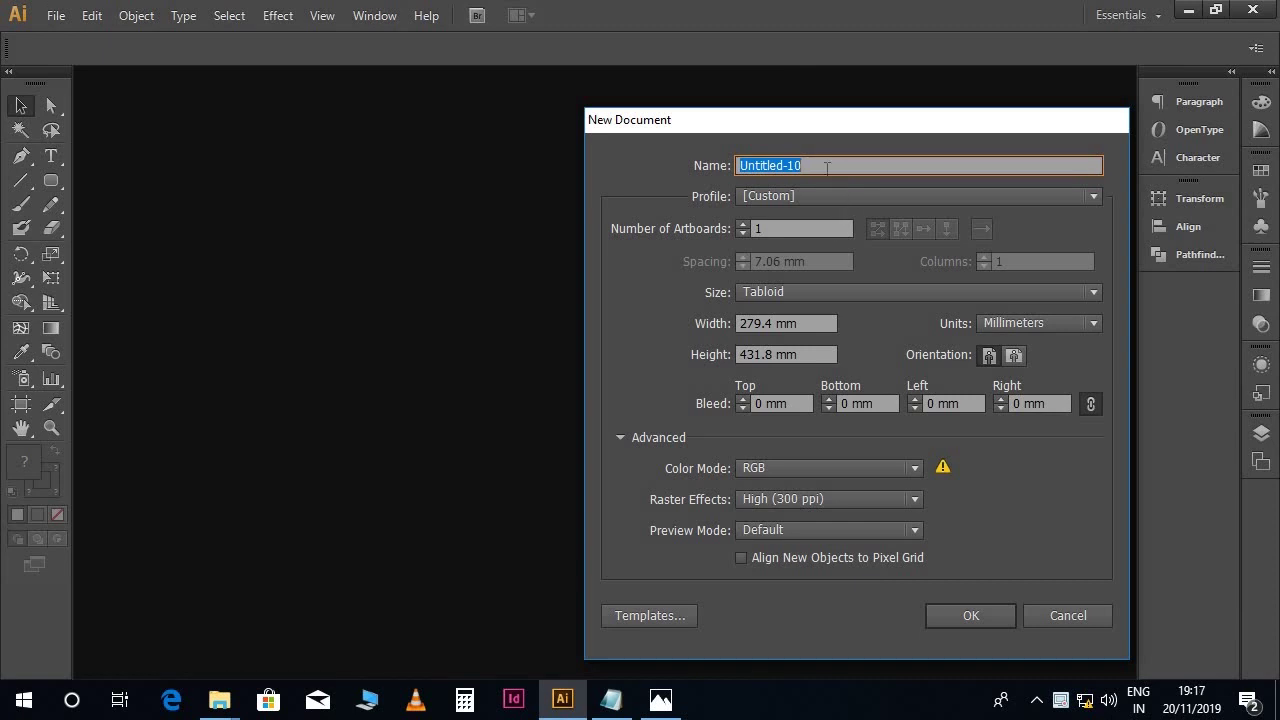
{"action": "type", "text": "Calendar"}
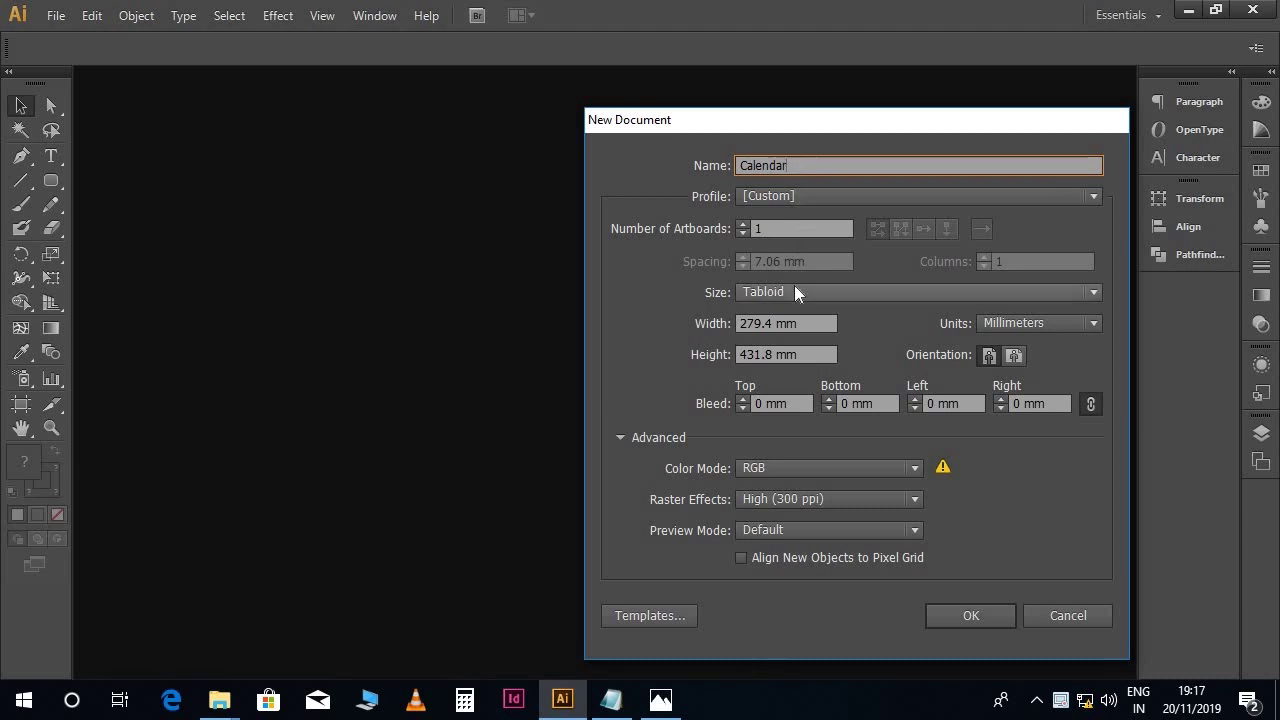
{"action": "left_click", "coordinate": [795, 288]}
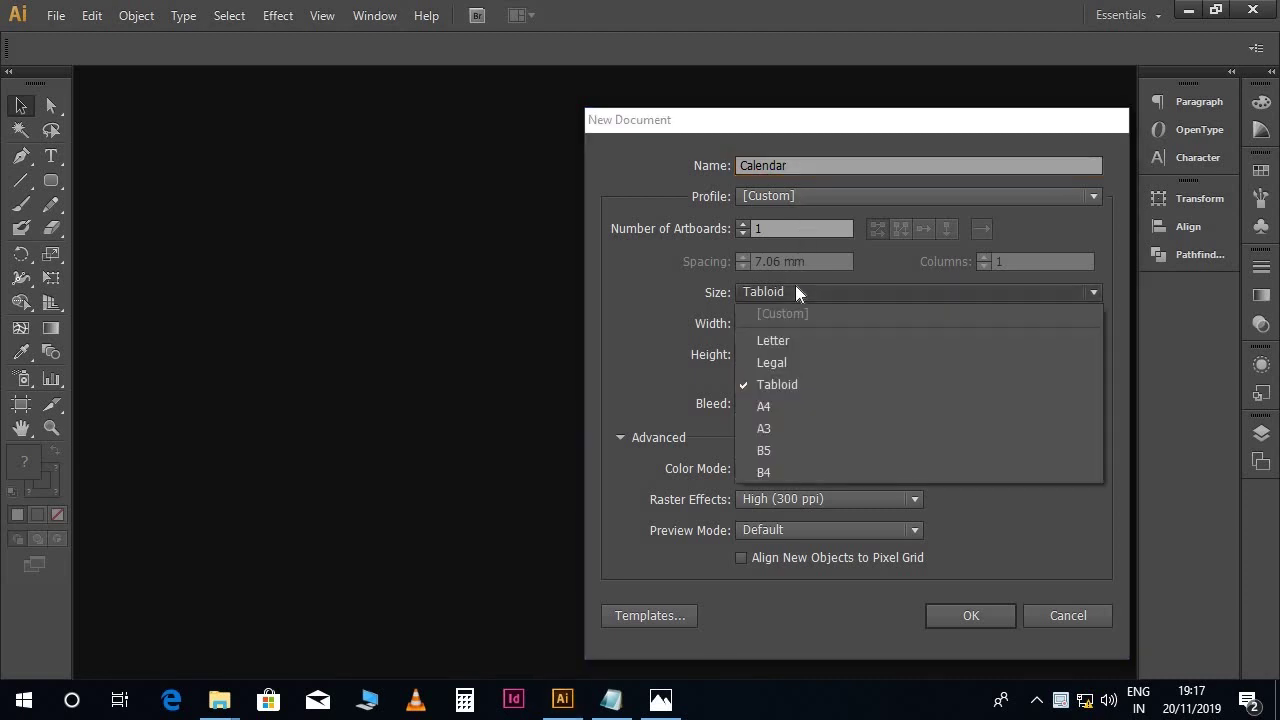
{"action": "left_click", "coordinate": [763, 432]}
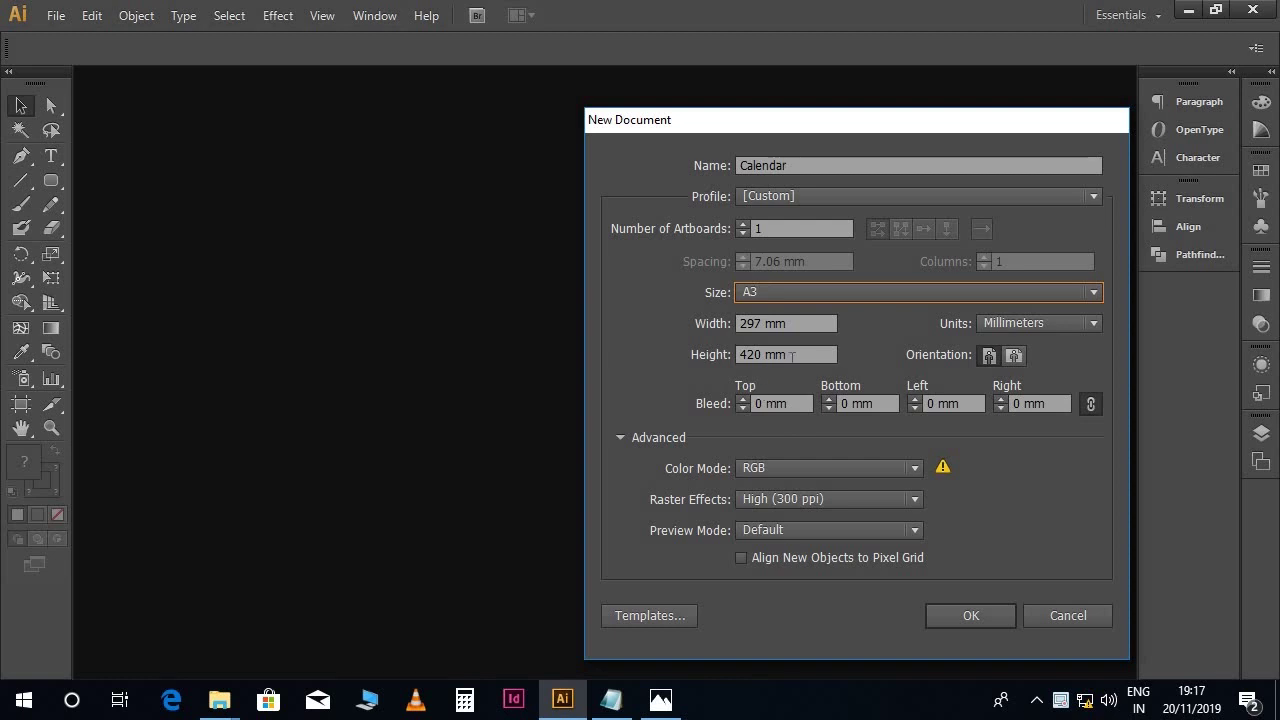
{"action": "left_click", "coordinate": [772, 467]}
{"action": "left_click", "coordinate": [772, 467]}
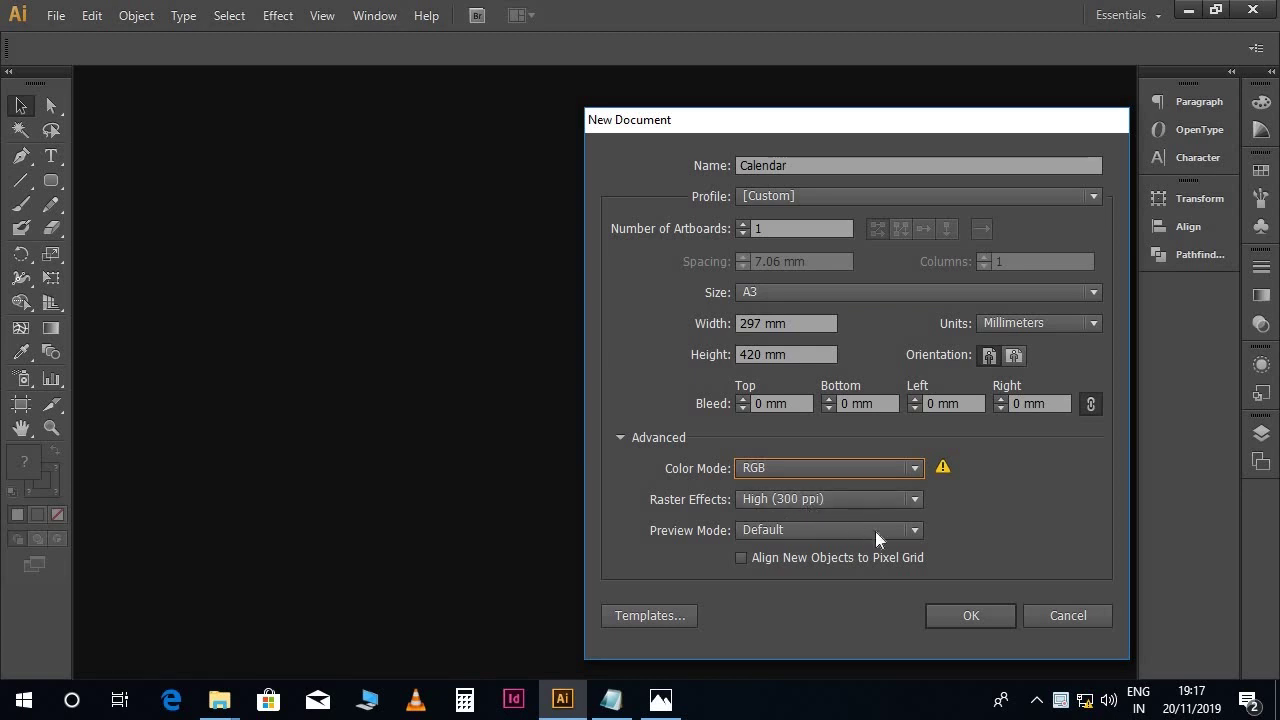
{"action": "left_click", "coordinate": [968, 612]}
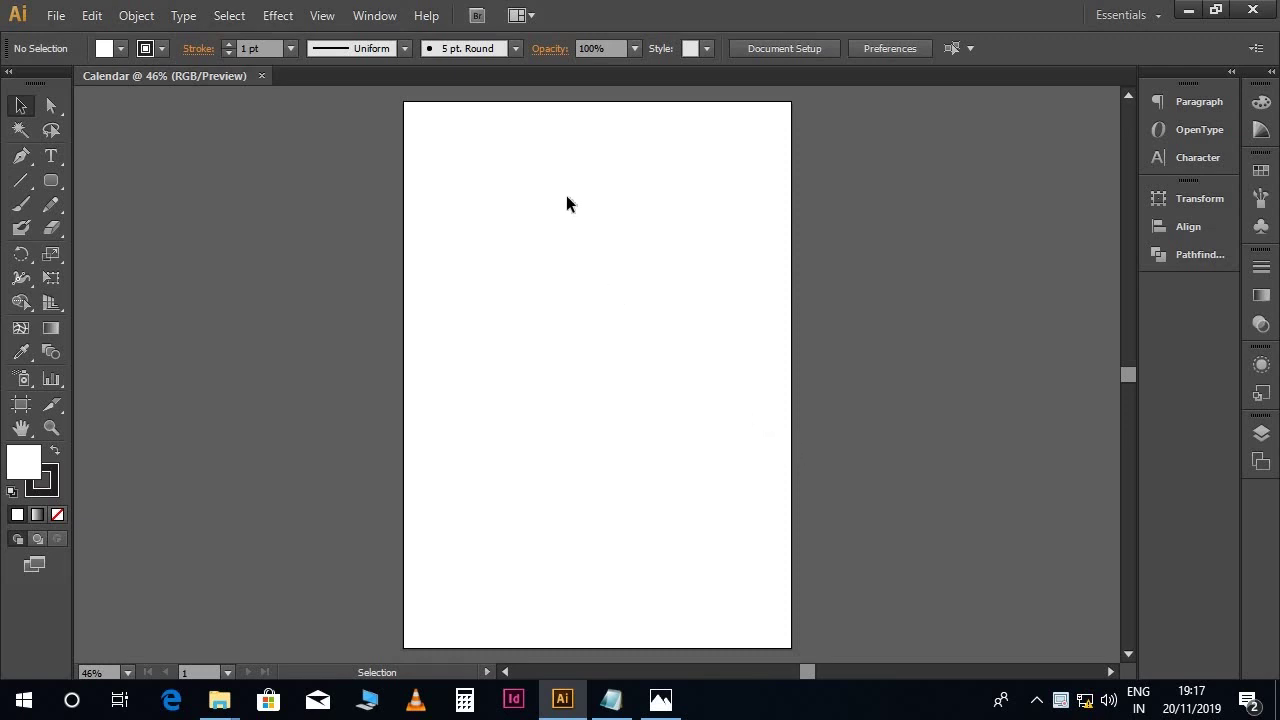
Draw a 400 mm rounded rectangle with an 80 mm corner radius
{"action": "left_click_drag", "start_coordinate": [51, 180], "coordinate": [90, 204]}
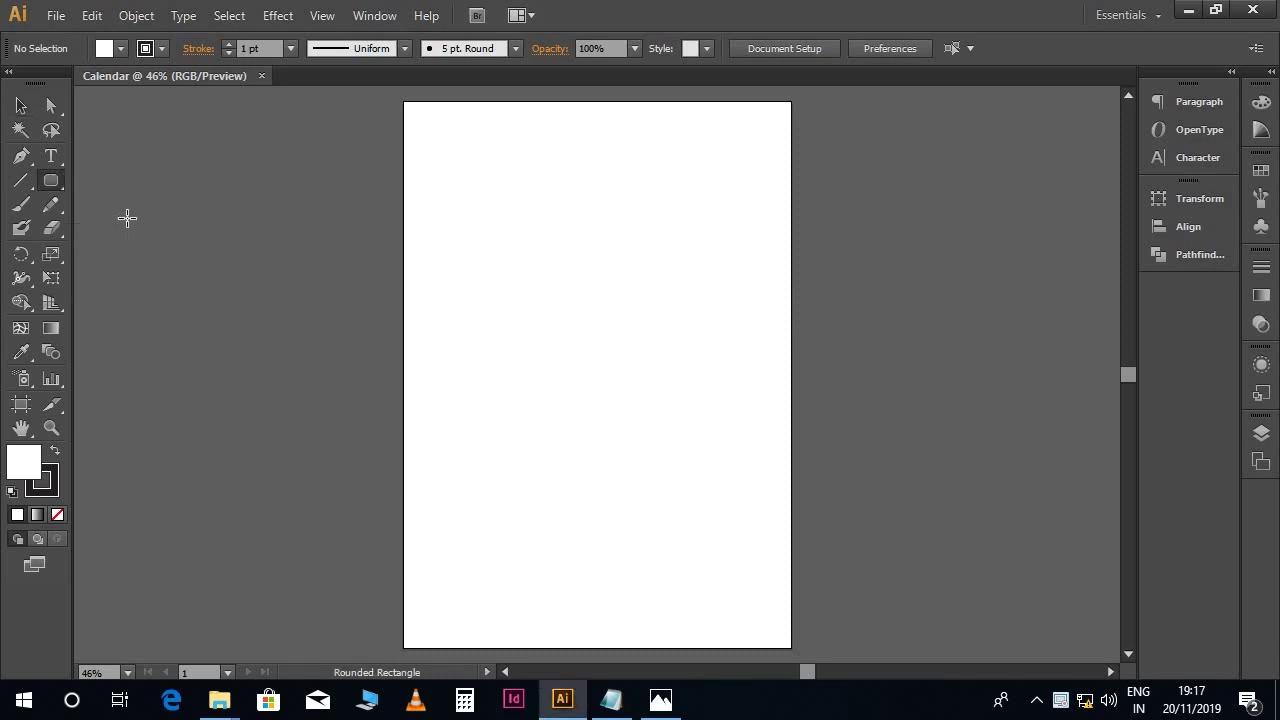
{"action": "left_click", "coordinate": [337, 286]}
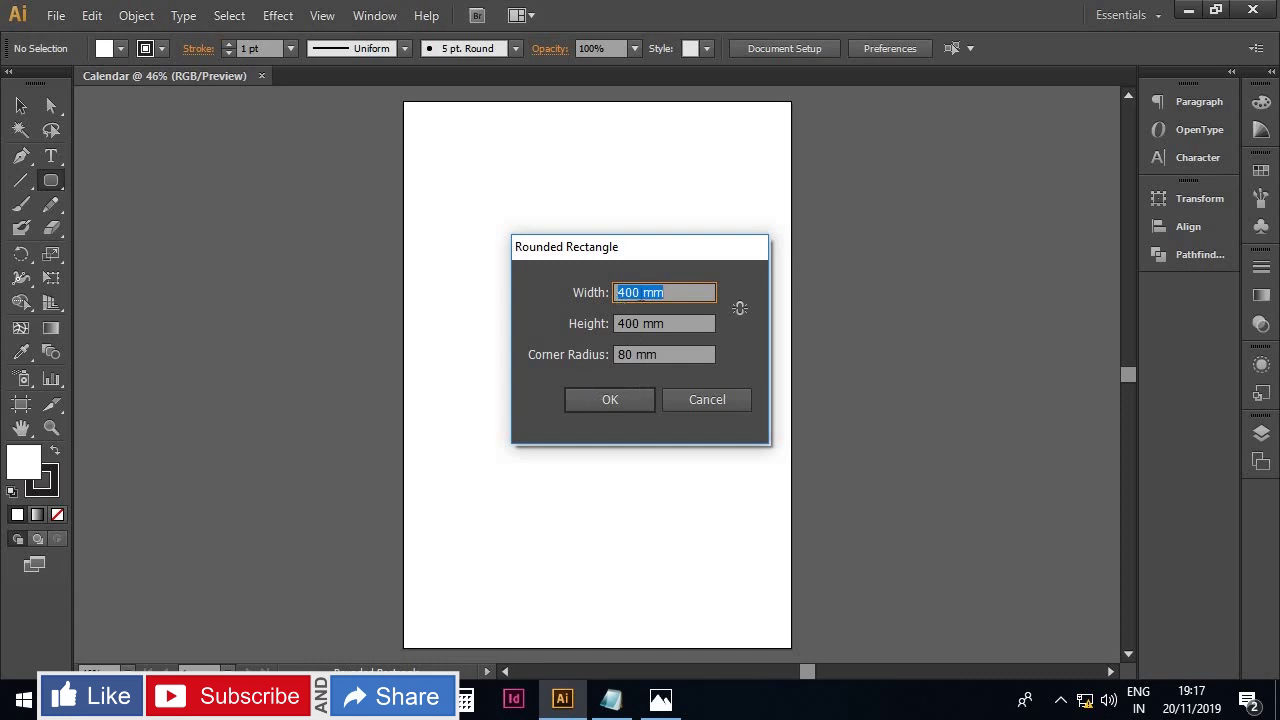
{"action": "left_click", "coordinate": [612, 400]}
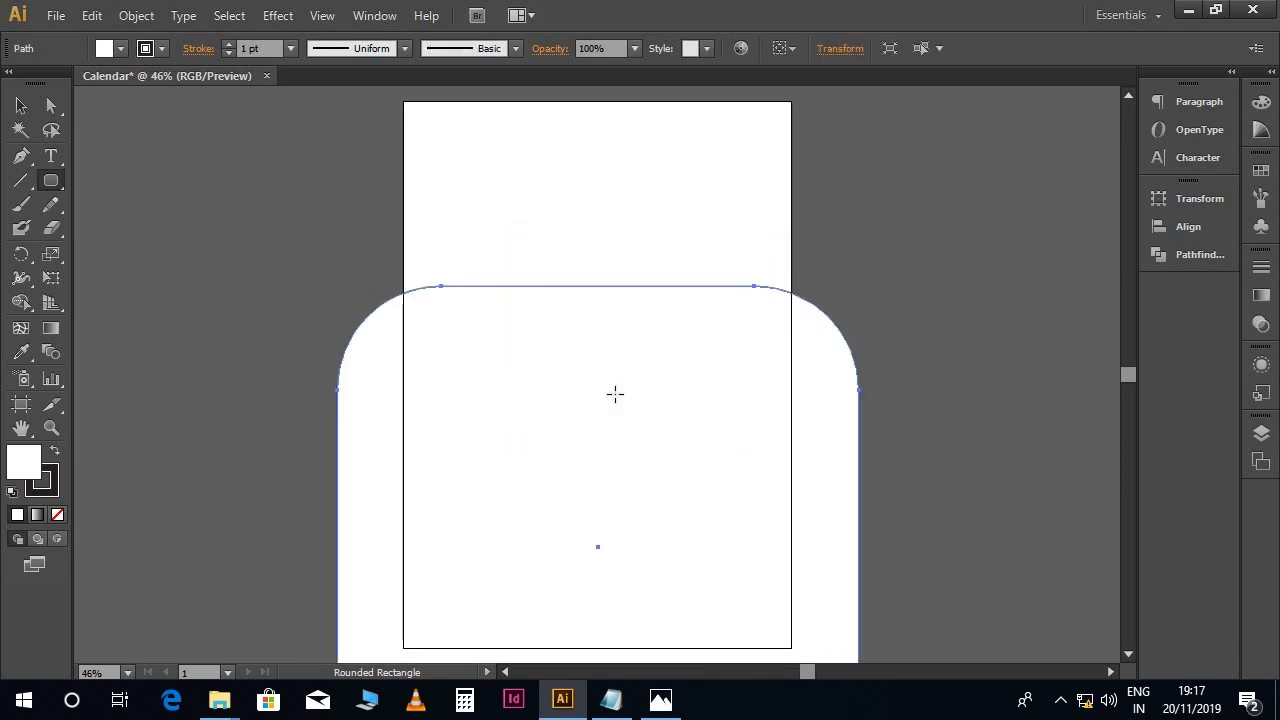
Rotate the rectangle about 31° and position it across the top of the artboard
{"action": "left_click", "coordinate": [21, 105]}
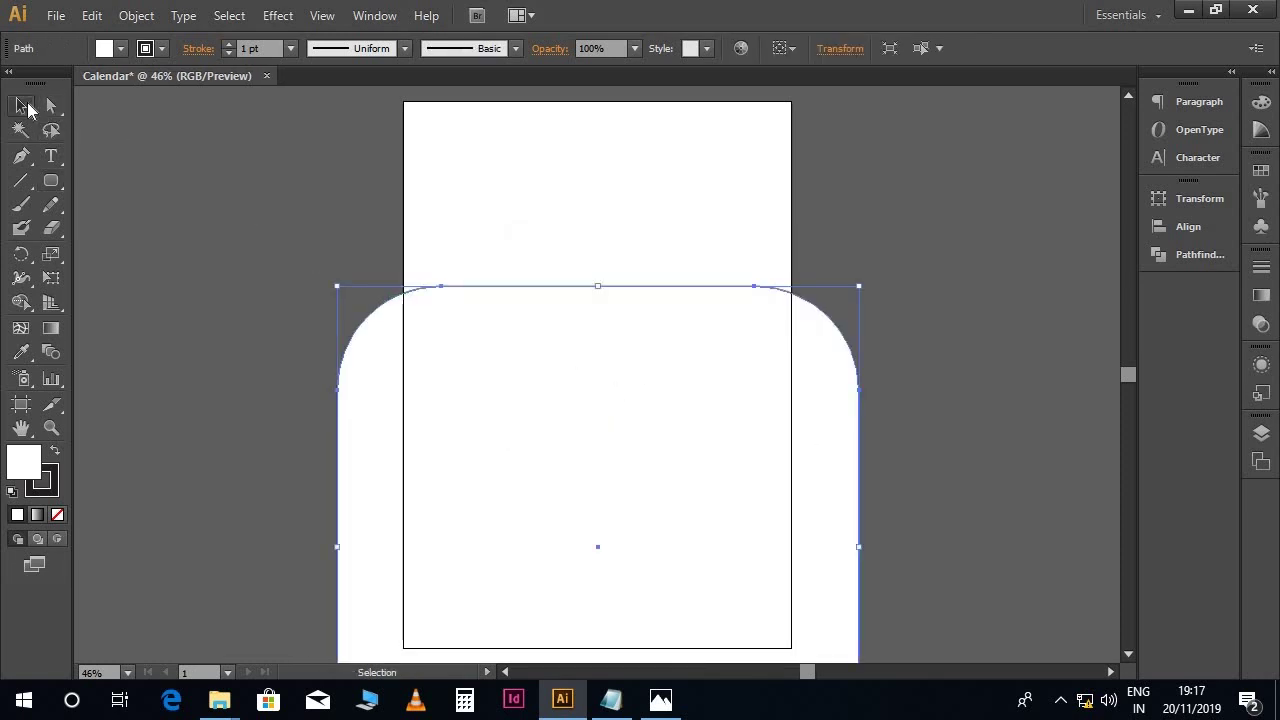
{"action": "left_click_drag", "start_coordinate": [615, 398], "coordinate": [612, 248]}
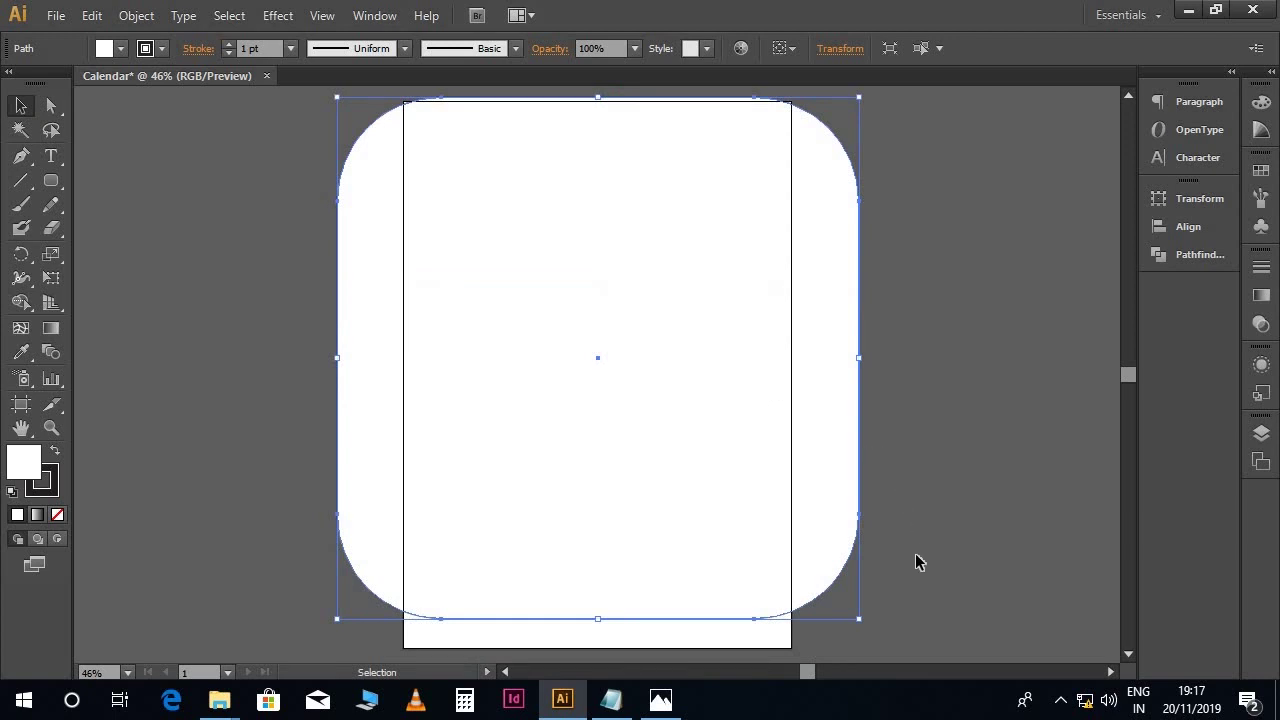
{"action": "left_click_drag", "start_coordinate": [869, 626], "coordinate": [666, 634]}
{"action": "key", "text": "ctrl+minus"}
{"action": "left_click_drag", "start_coordinate": [720, 491], "coordinate": [731, 371]}
{"action": "left_click_drag", "start_coordinate": [647, 298], "coordinate": [611, 205]}
{"action": "left_click_drag", "start_coordinate": [598, 282], "coordinate": [600, 314]}
{"action": "scroll", "coordinate": [614, 323], "scroll_direction": "up", "scroll_amount": 2}
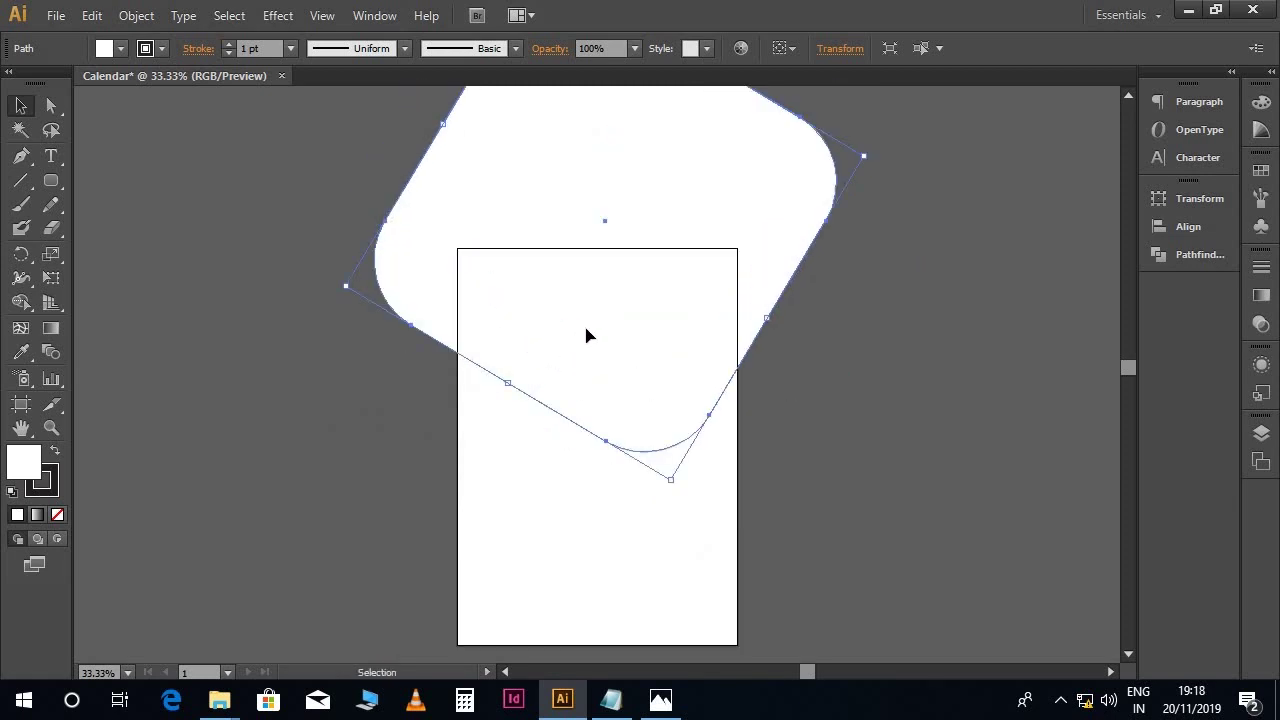
{"action": "left_click", "coordinate": [47, 490]}
Remove the rectangle's stroke and fill it light grey c1c1c1
{"action": "left_click", "coordinate": [57, 515]}
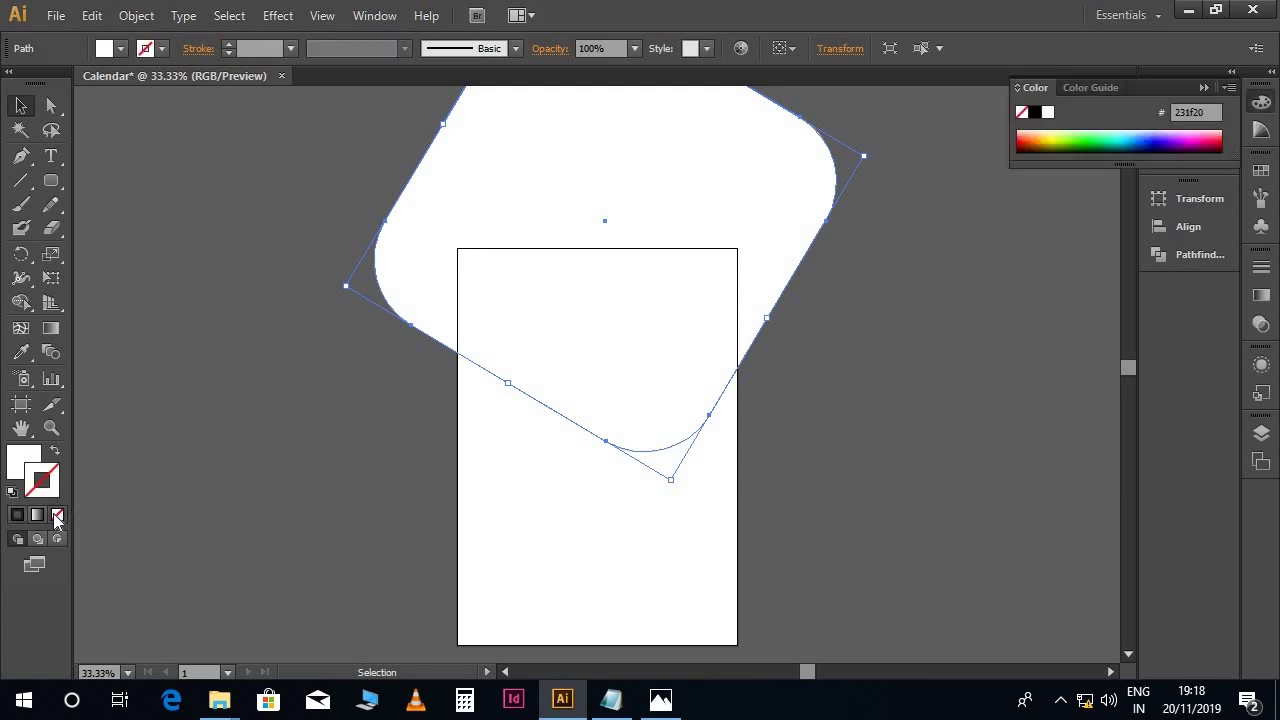
{"action": "double_click", "coordinate": [22, 465]}
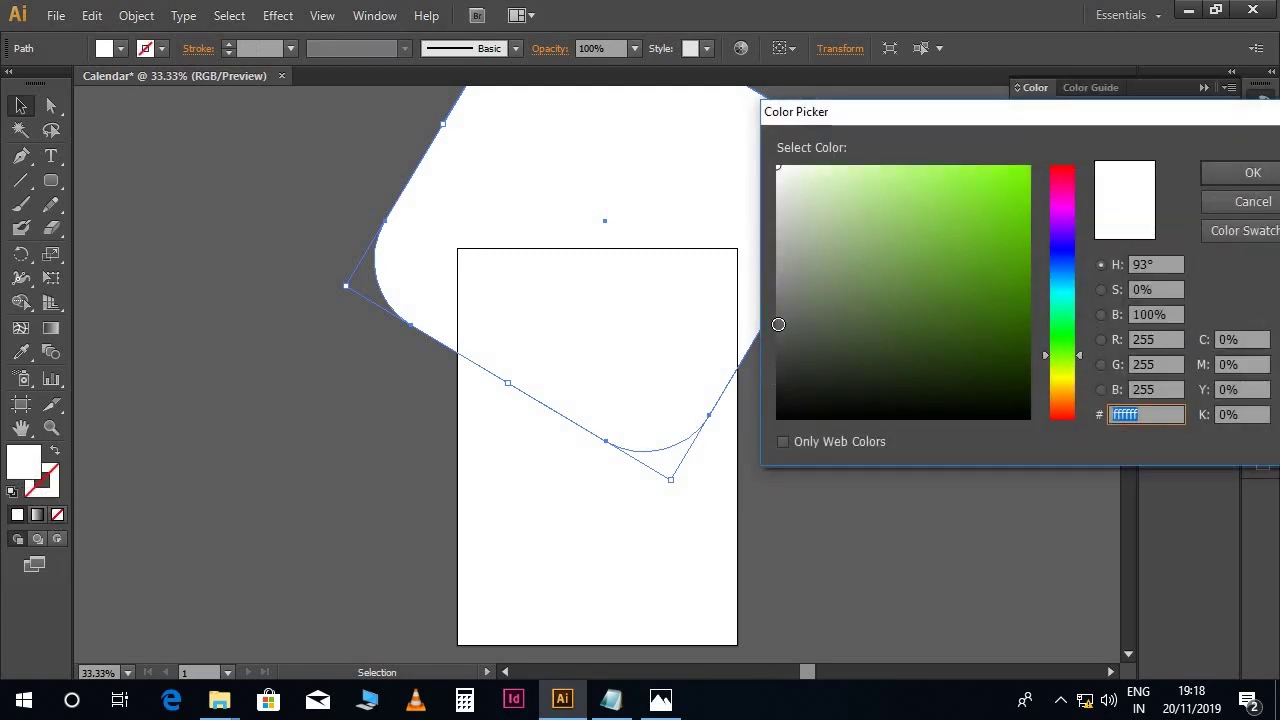
{"action": "left_click_drag", "start_coordinate": [788, 273], "coordinate": [777, 225]}
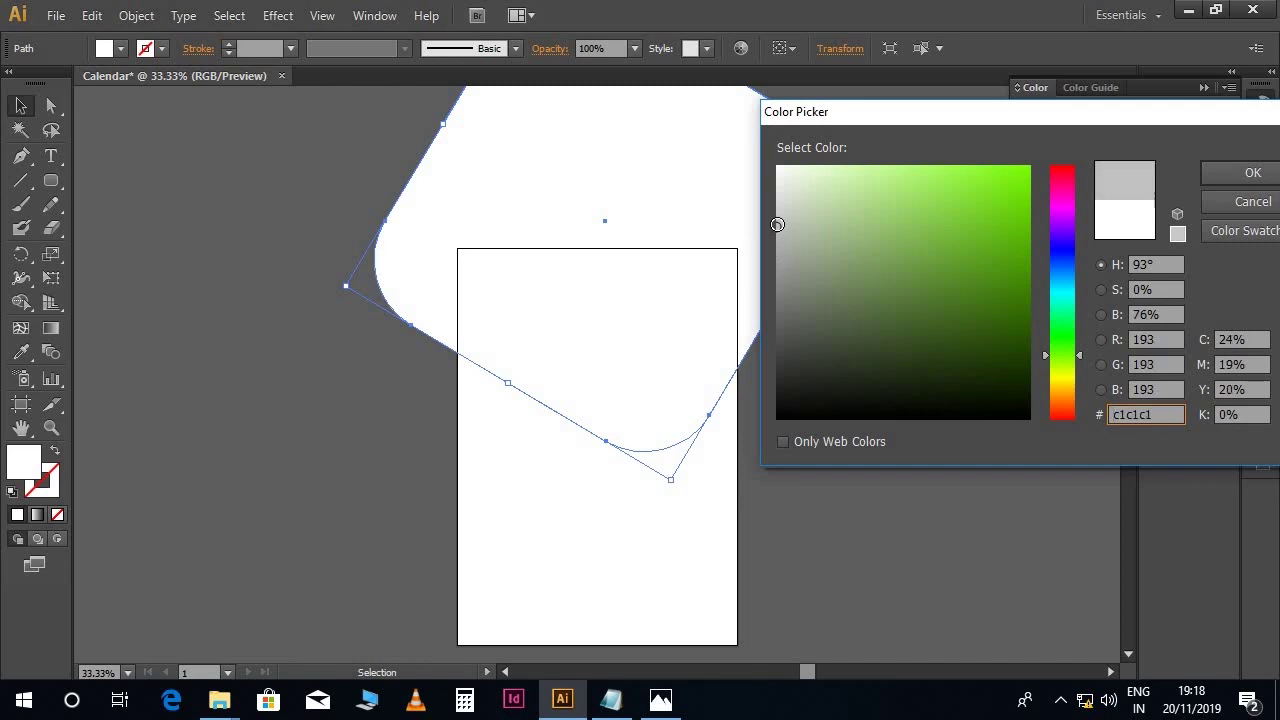
{"action": "key", "text": "Return"}
{"action": "left_click", "coordinate": [803, 338]}
{"action": "scroll", "coordinate": [803, 341], "scroll_direction": "down", "scroll_amount": 2}
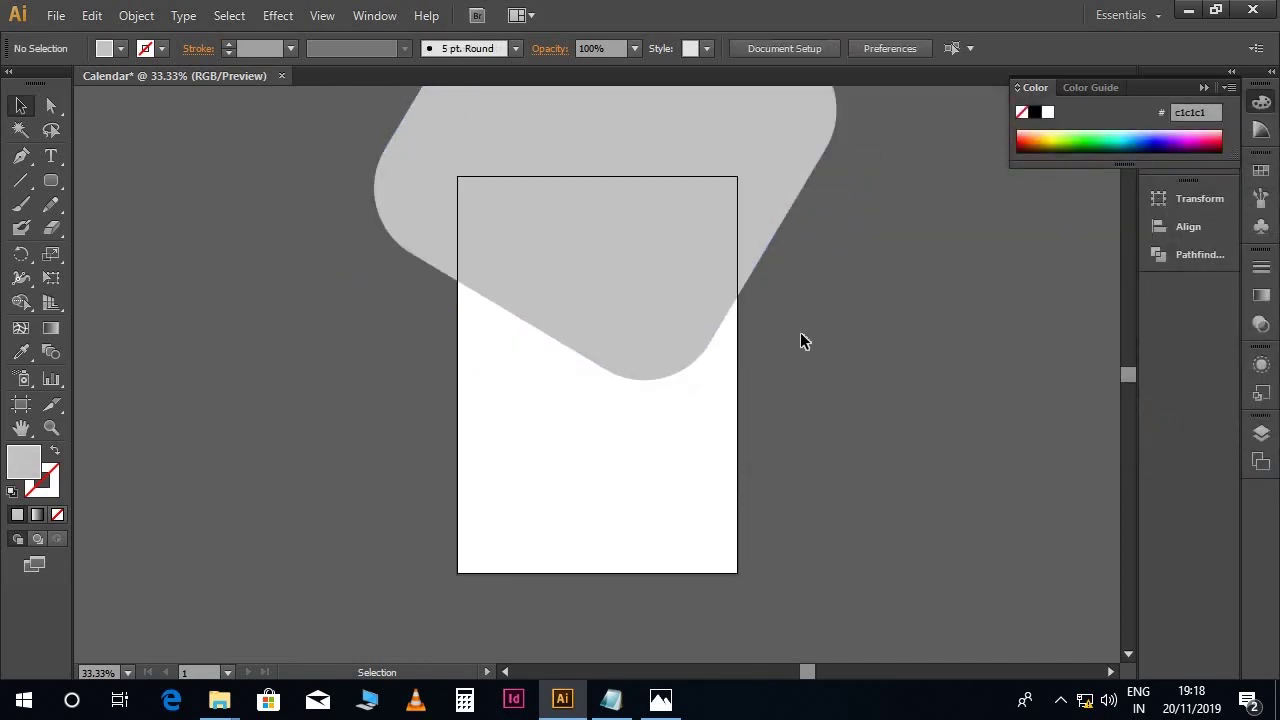
Copy the grey shape, paste it in front, and shift the copy slightly upward
{"action": "left_click", "coordinate": [668, 301]}
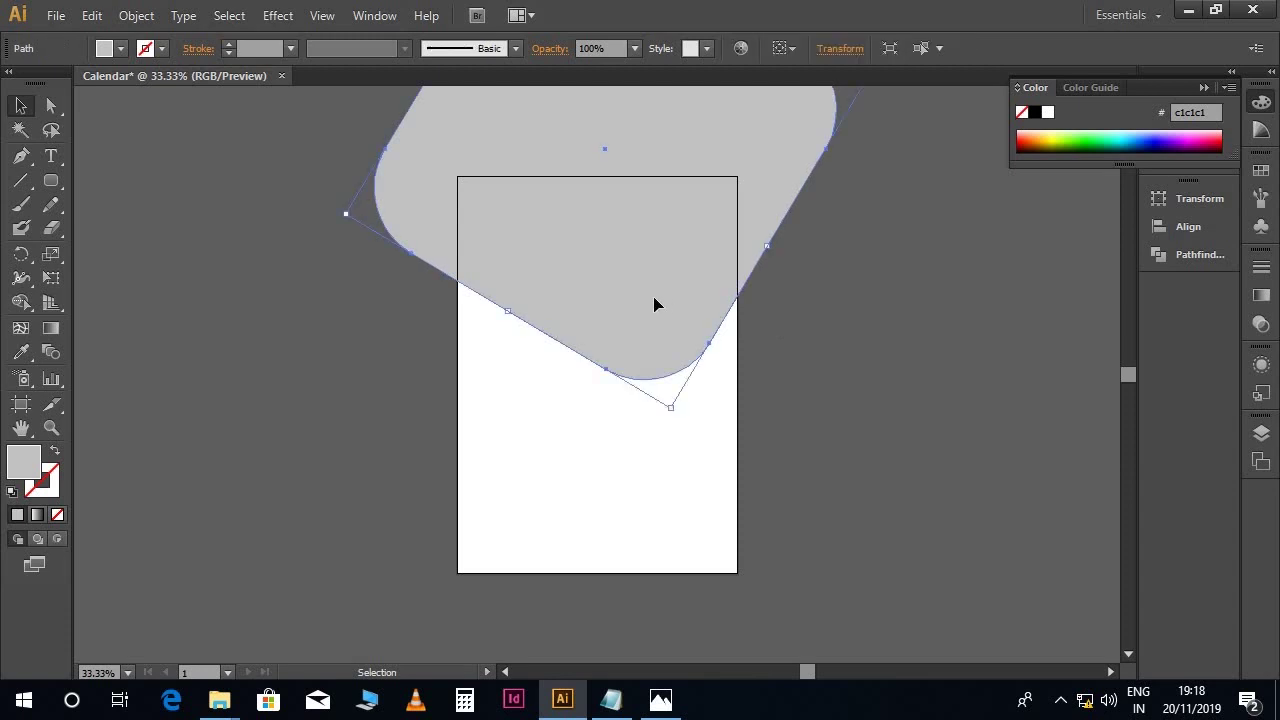
{"action": "left_click", "coordinate": [91, 16]}
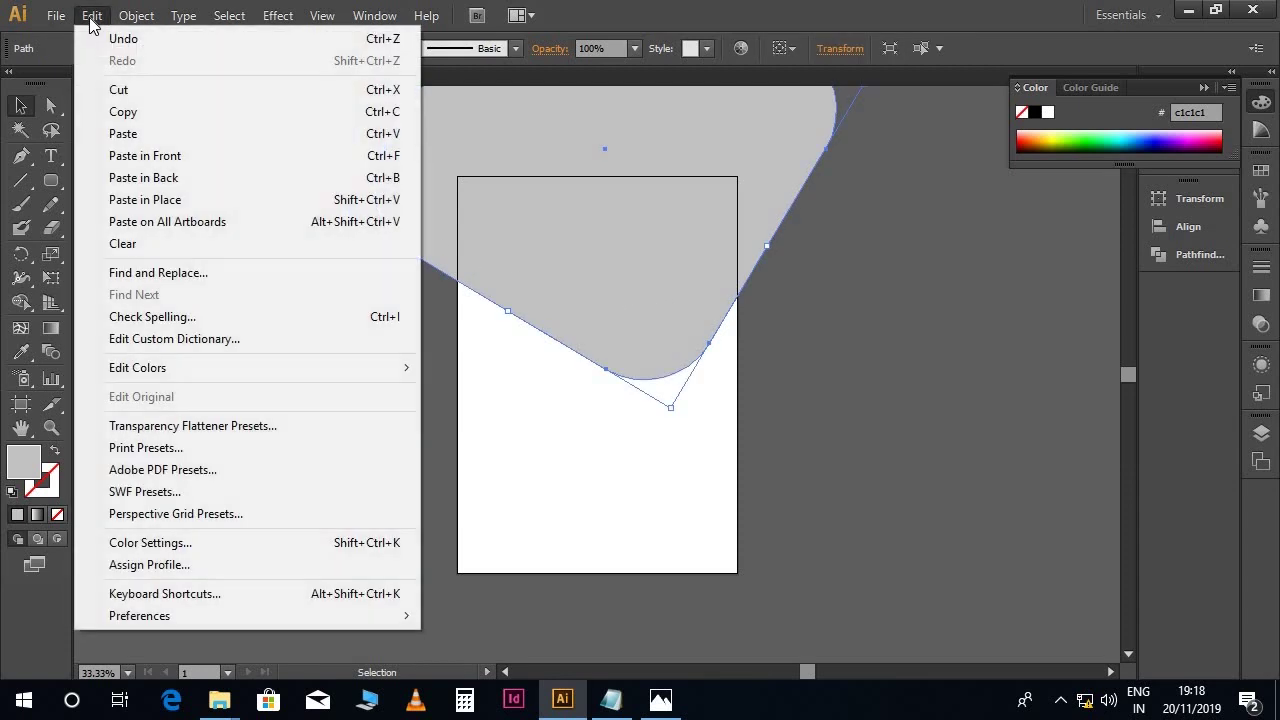
{"action": "left_click", "coordinate": [121, 112]}
{"action": "left_click", "coordinate": [92, 18]}
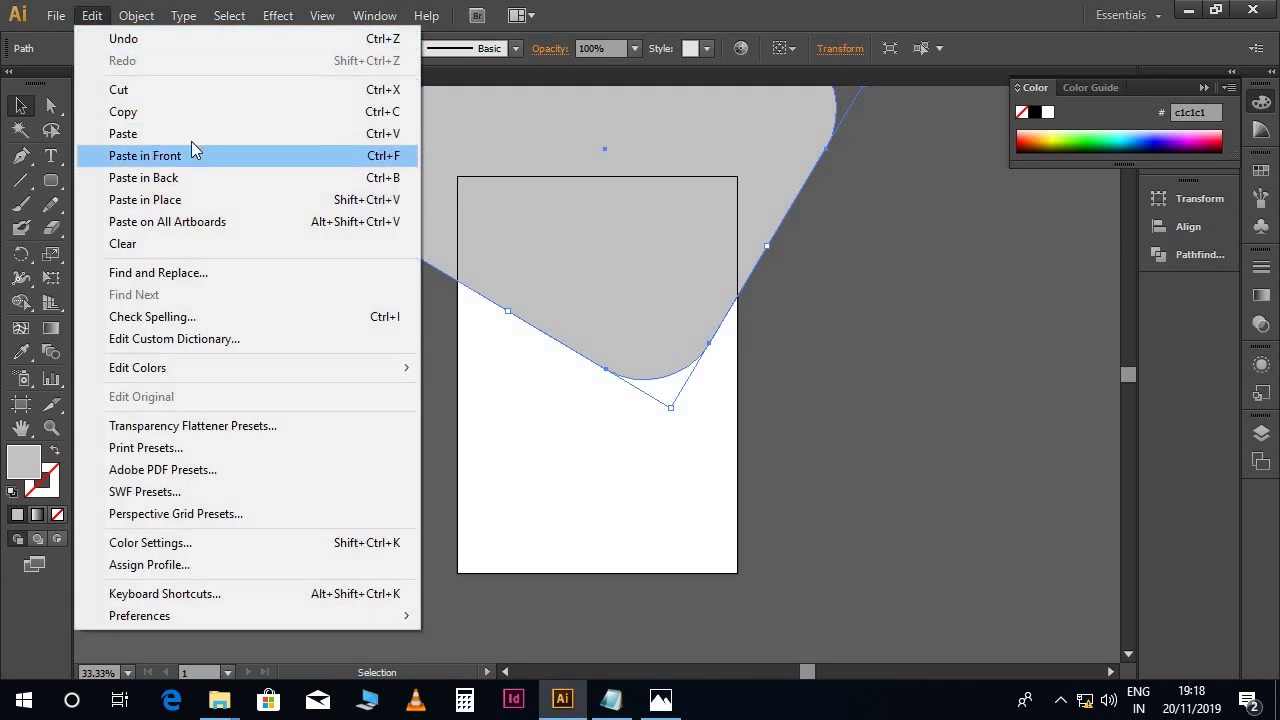
{"action": "left_click", "coordinate": [377, 158]}
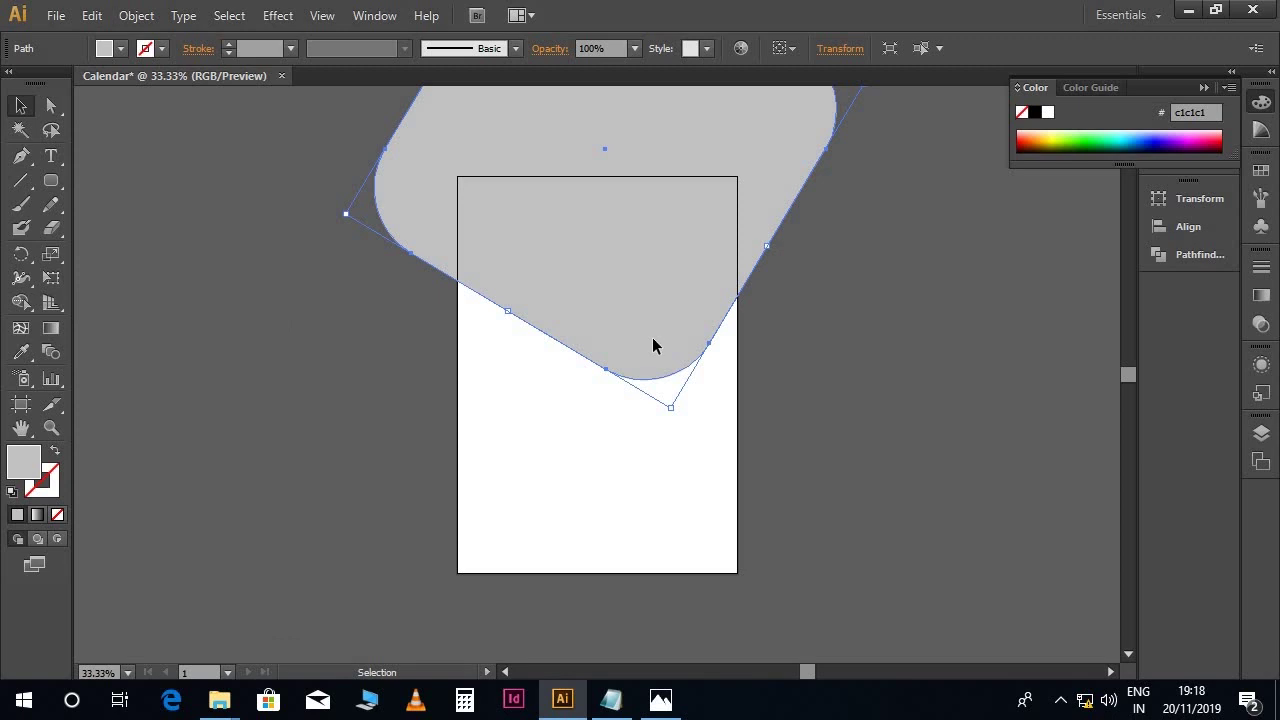
{"action": "left_click_drag", "start_coordinate": [653, 339], "coordinate": [649, 327]}
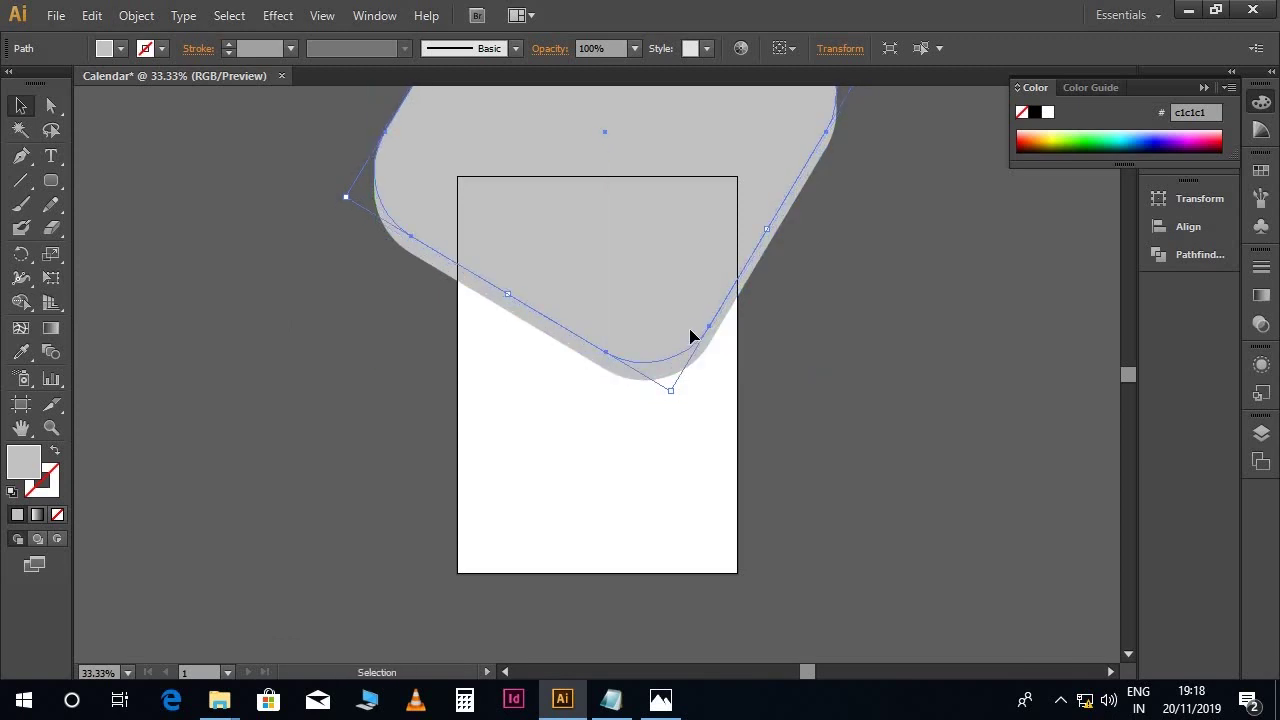
Nudge the copy left and fill it green 4fb500
{"action": "key", "text": "Left"}
{"action": "key", "text": "Left"}
{"action": "key", "text": "Left"}
{"action": "key", "text": "Left"}
{"action": "key", "text": "Left"}
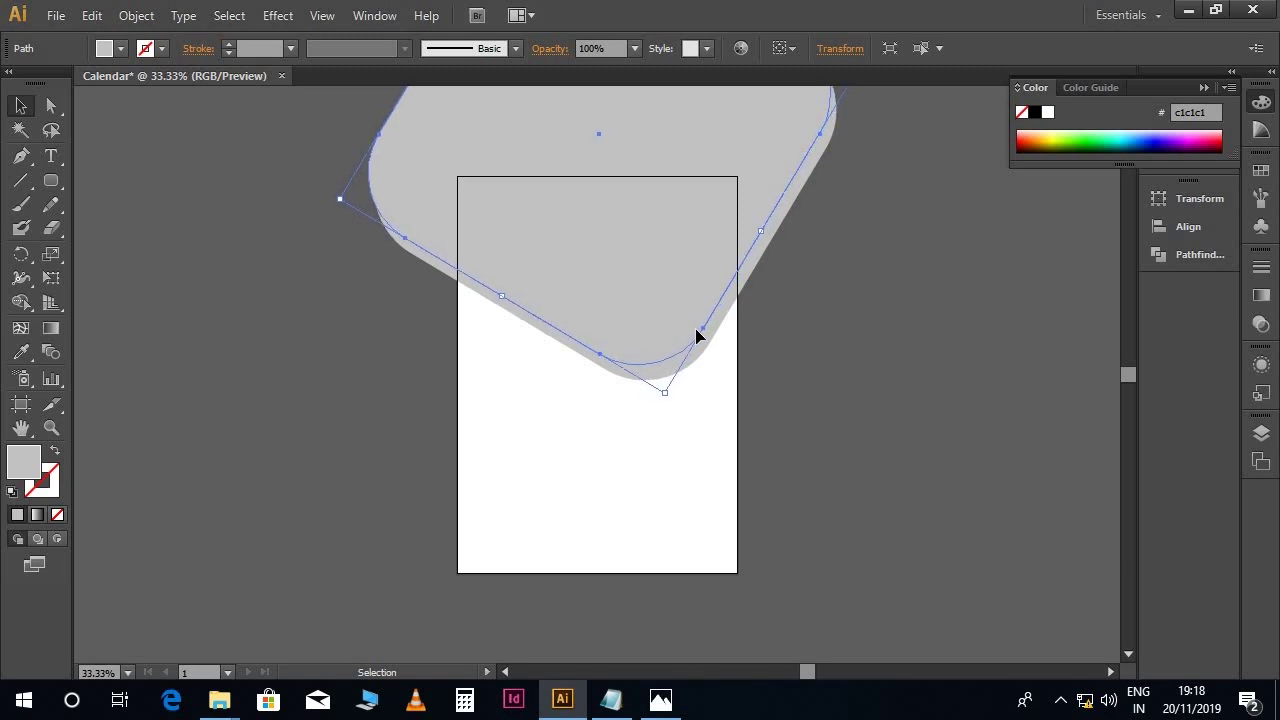
{"action": "key", "text": "ctrl+plus"}
{"action": "scroll", "coordinate": [766, 330], "scroll_direction": "up", "scroll_amount": 2}
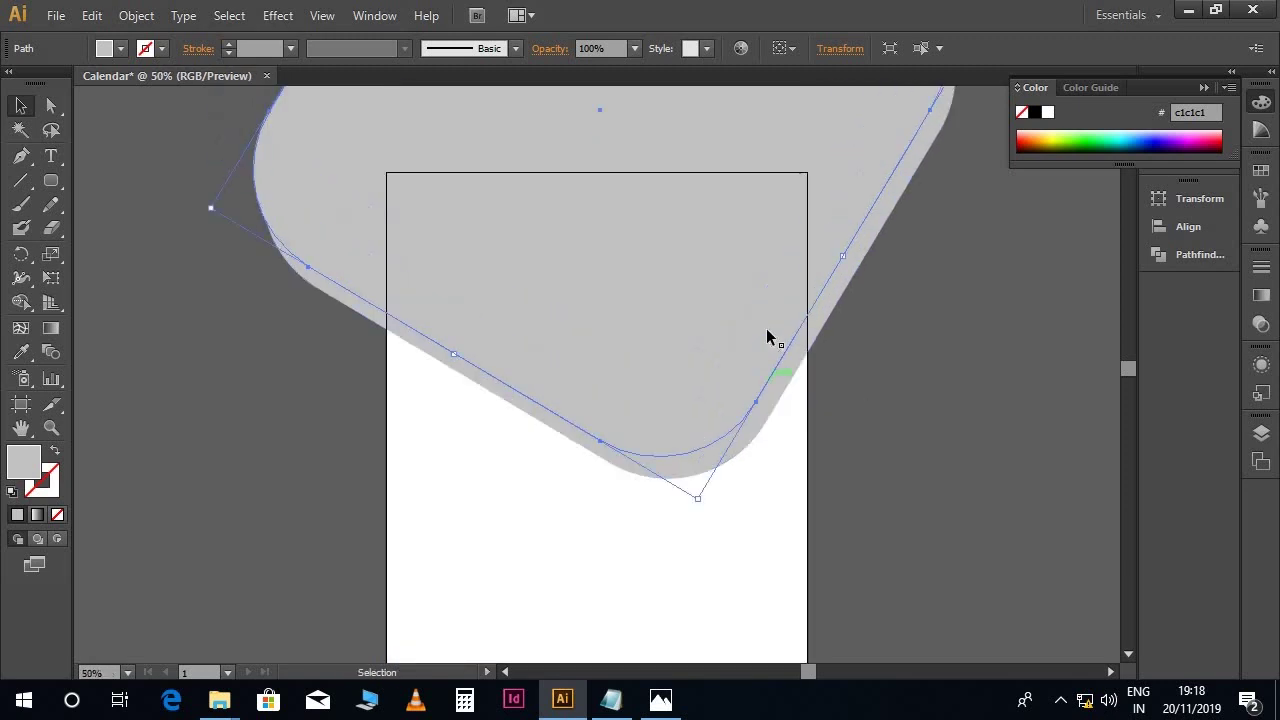
{"action": "double_click", "coordinate": [25, 468]}
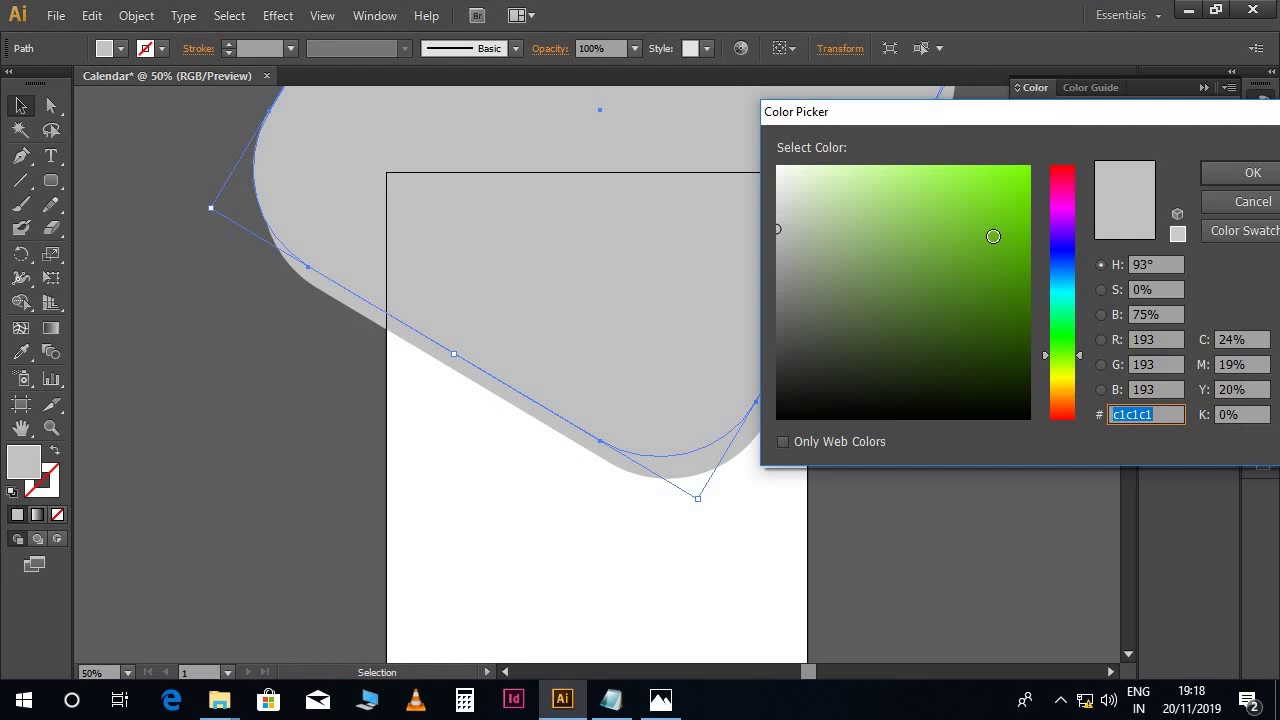
{"action": "left_click", "coordinate": [992, 237]}
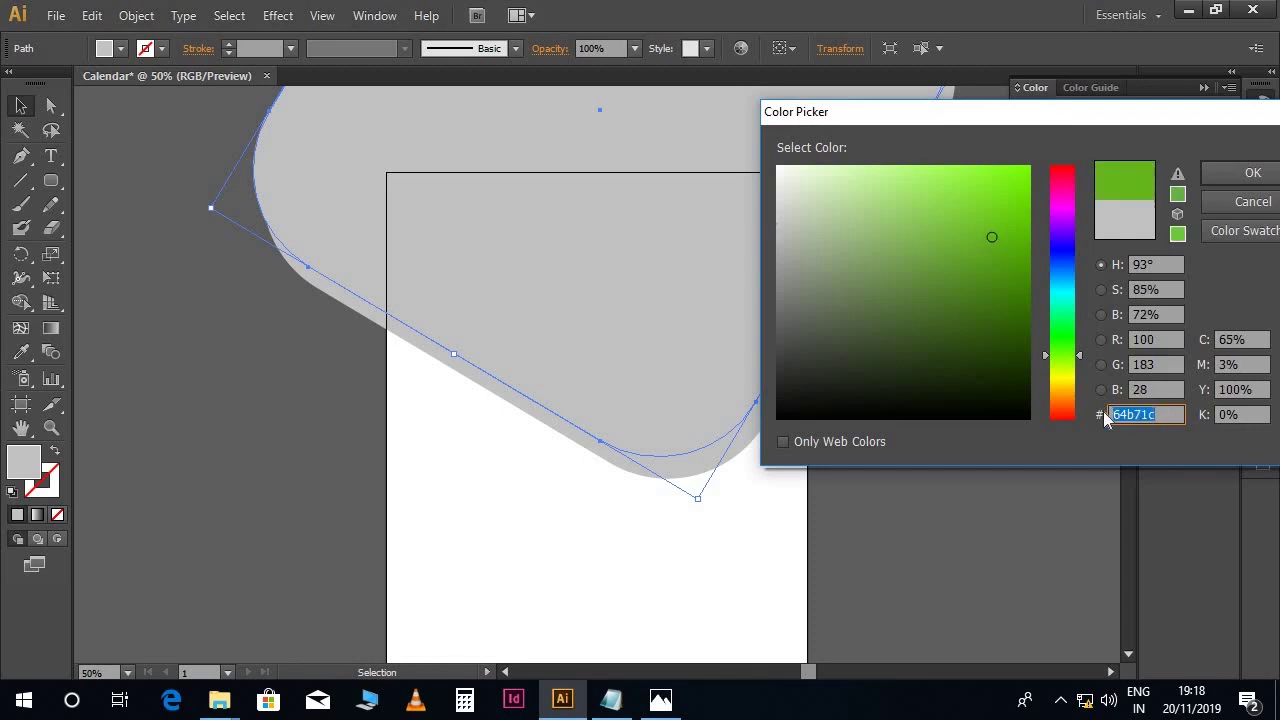
{"action": "type", "text": "4fb500"}
{"action": "left_click", "coordinate": [1240, 175]}
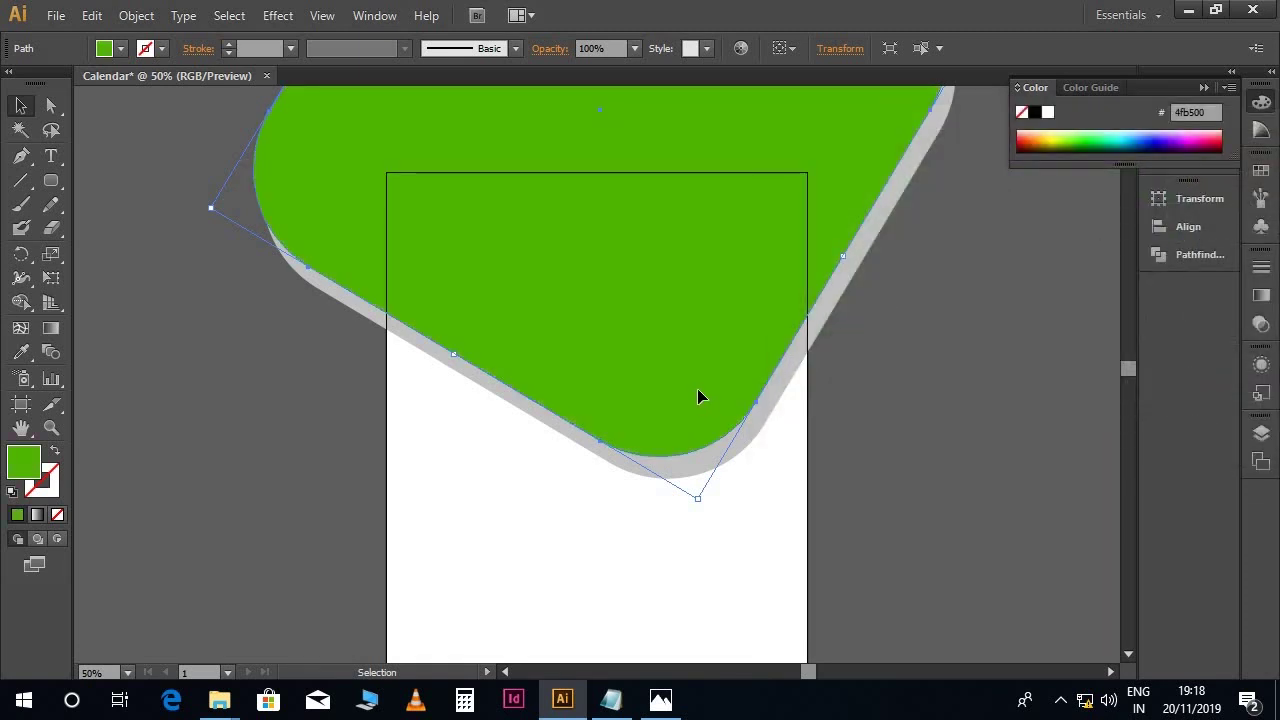
Offset the top shape up-right and fill it white so a green rim shows
{"action": "left_click_drag", "start_coordinate": [702, 393], "coordinate": [711, 393]}
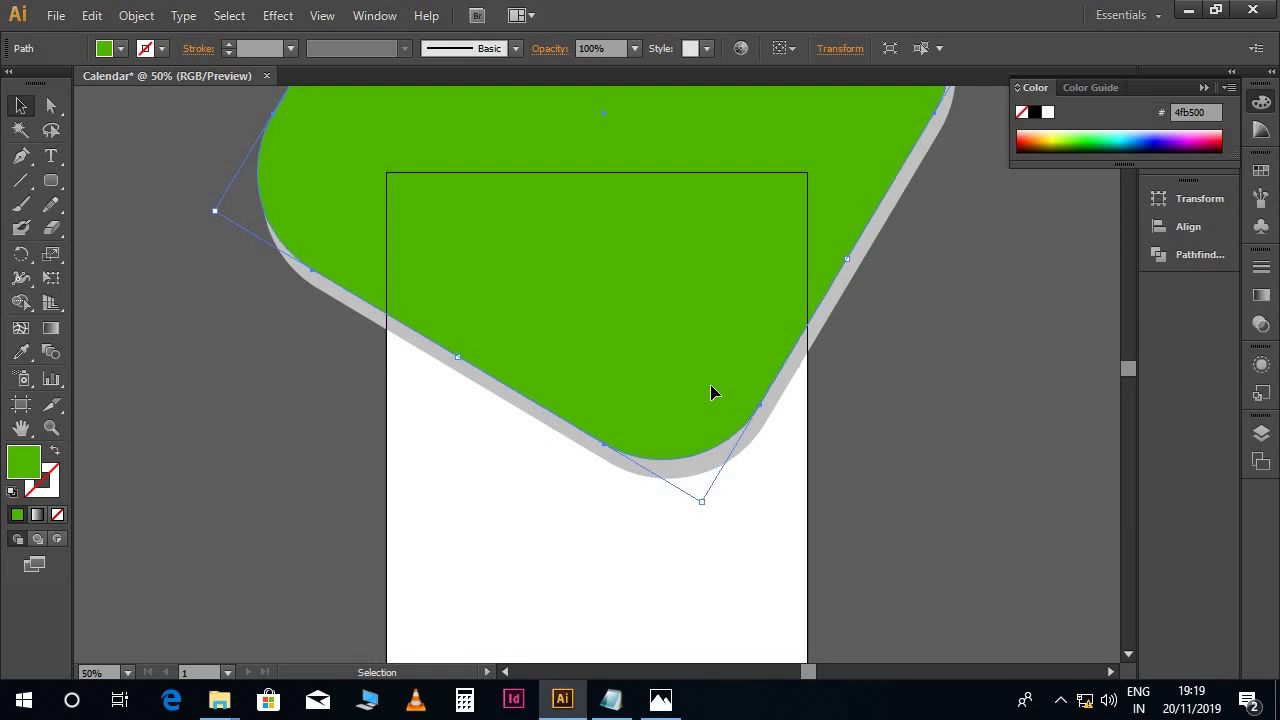
{"action": "scroll", "coordinate": [700, 380], "scroll_direction": "down", "scroll_amount": 2}
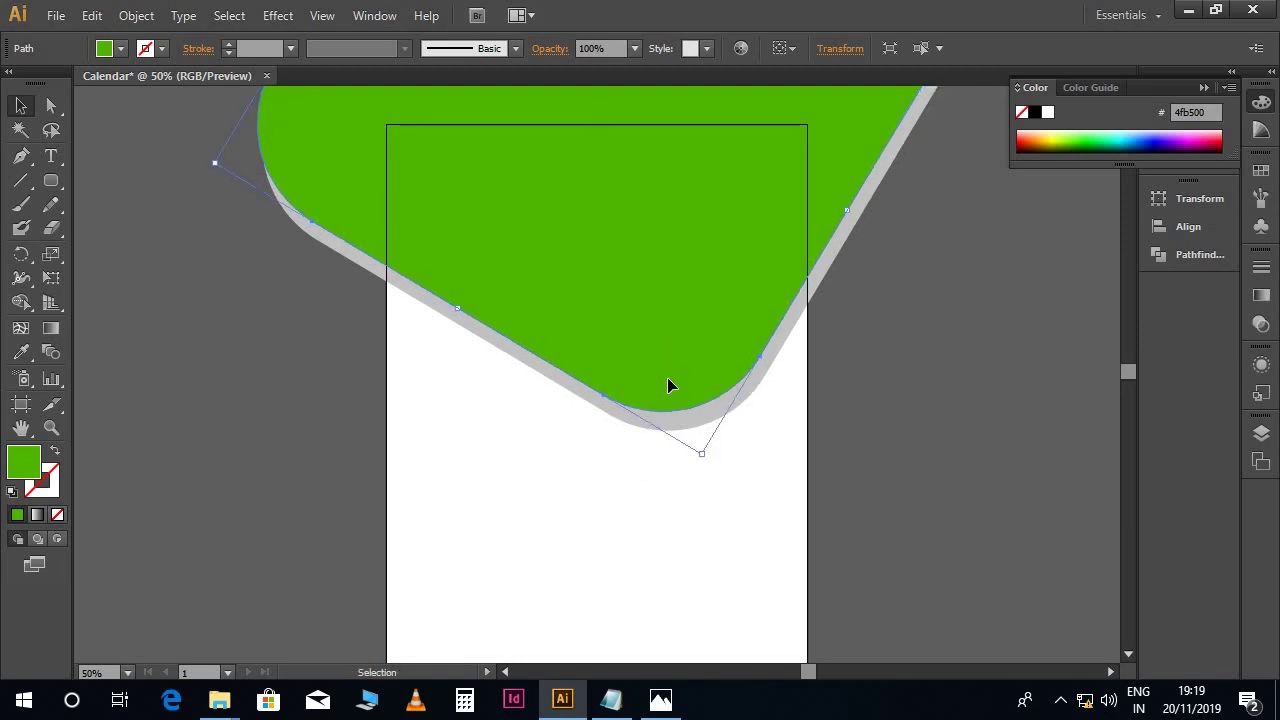
{"action": "left_click_drag", "start_coordinate": [668, 383], "coordinate": [669, 357]}
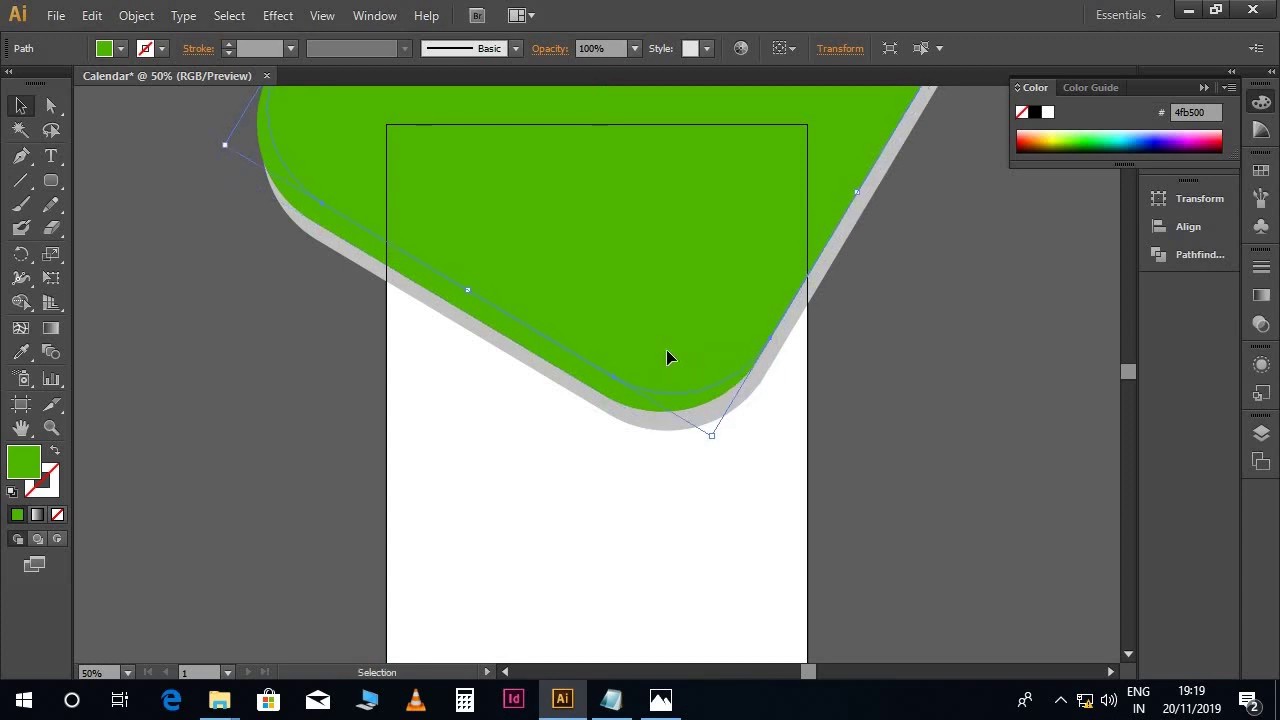
{"action": "left_click", "coordinate": [1048, 113]}
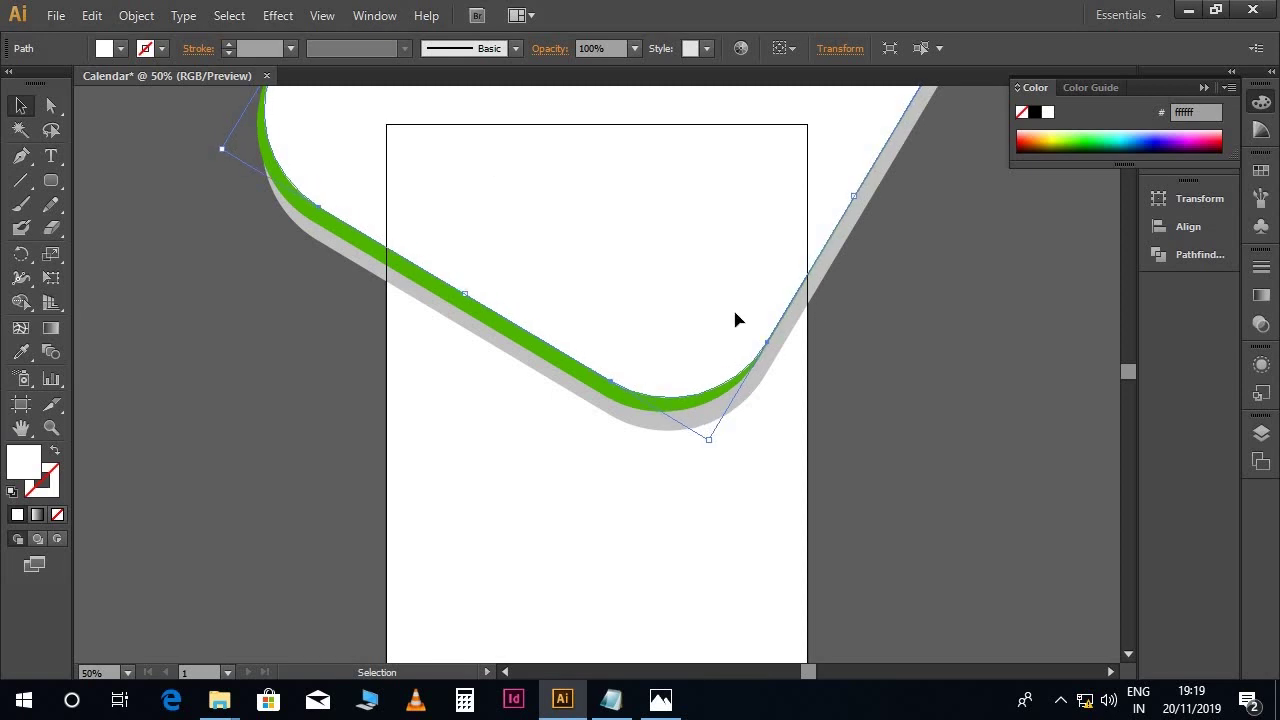
{"action": "left_click", "coordinate": [880, 420]}
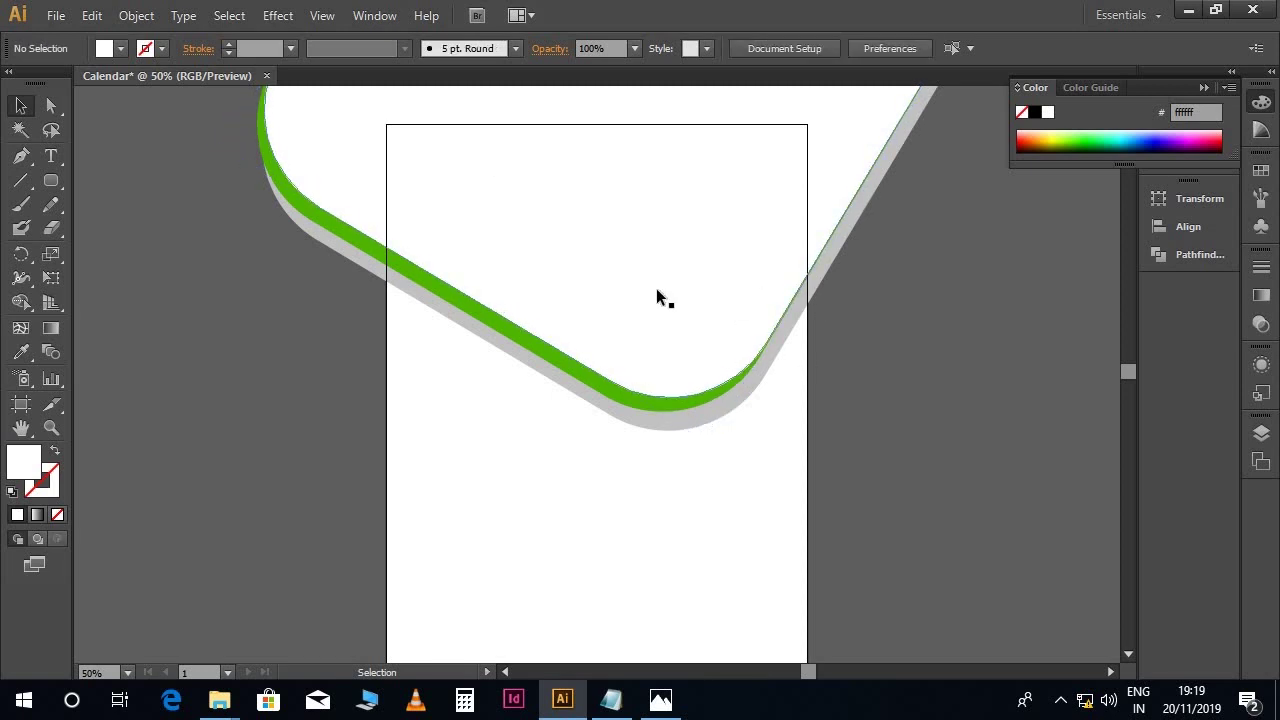
Open IMG-20171214-WA0117.jpg and copy the photo
{"action": "left_click", "coordinate": [57, 16]}
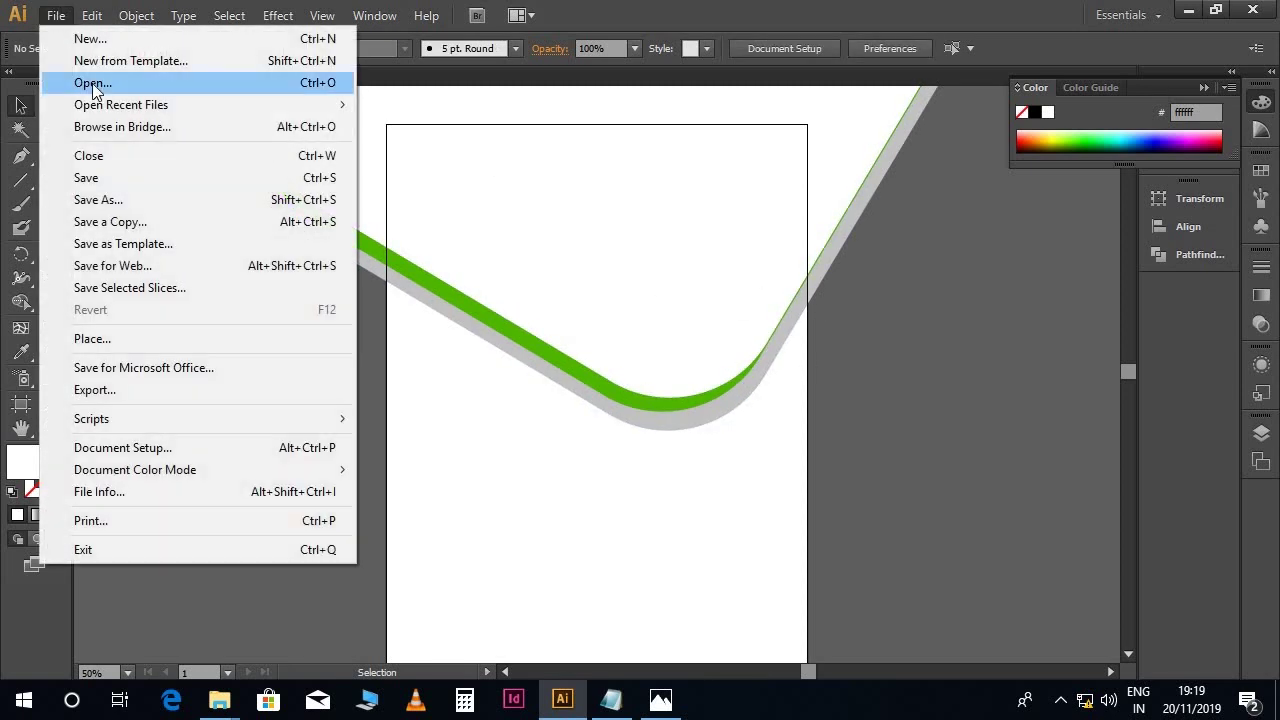
{"action": "left_click", "coordinate": [91, 84]}
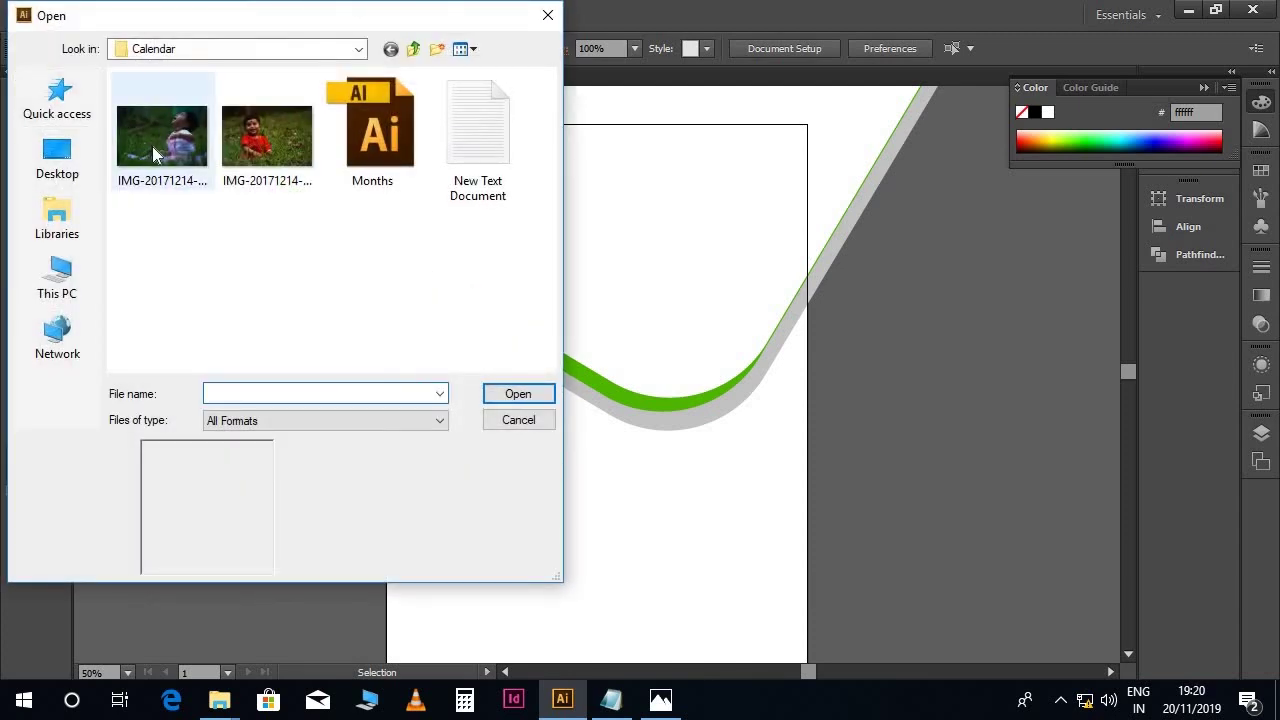
{"action": "left_click", "coordinate": [155, 153]}
{"action": "left_click", "coordinate": [489, 398]}
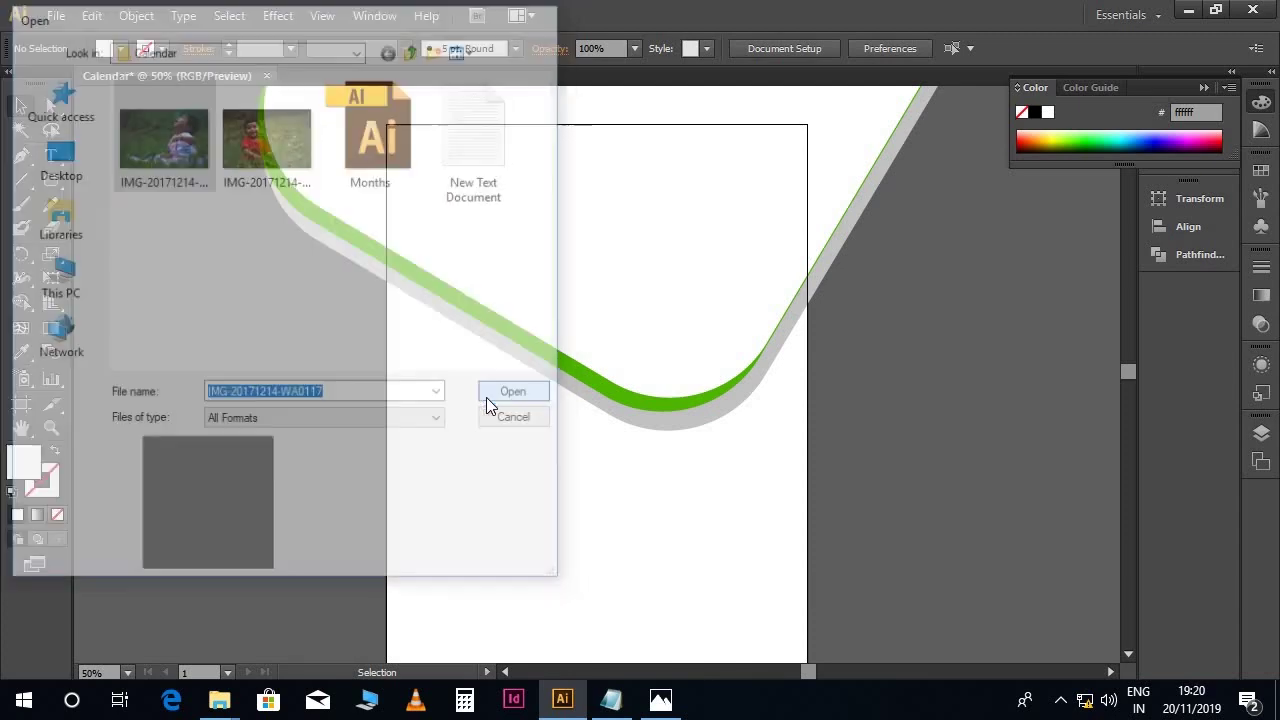
{"action": "left_click", "coordinate": [610, 353]}
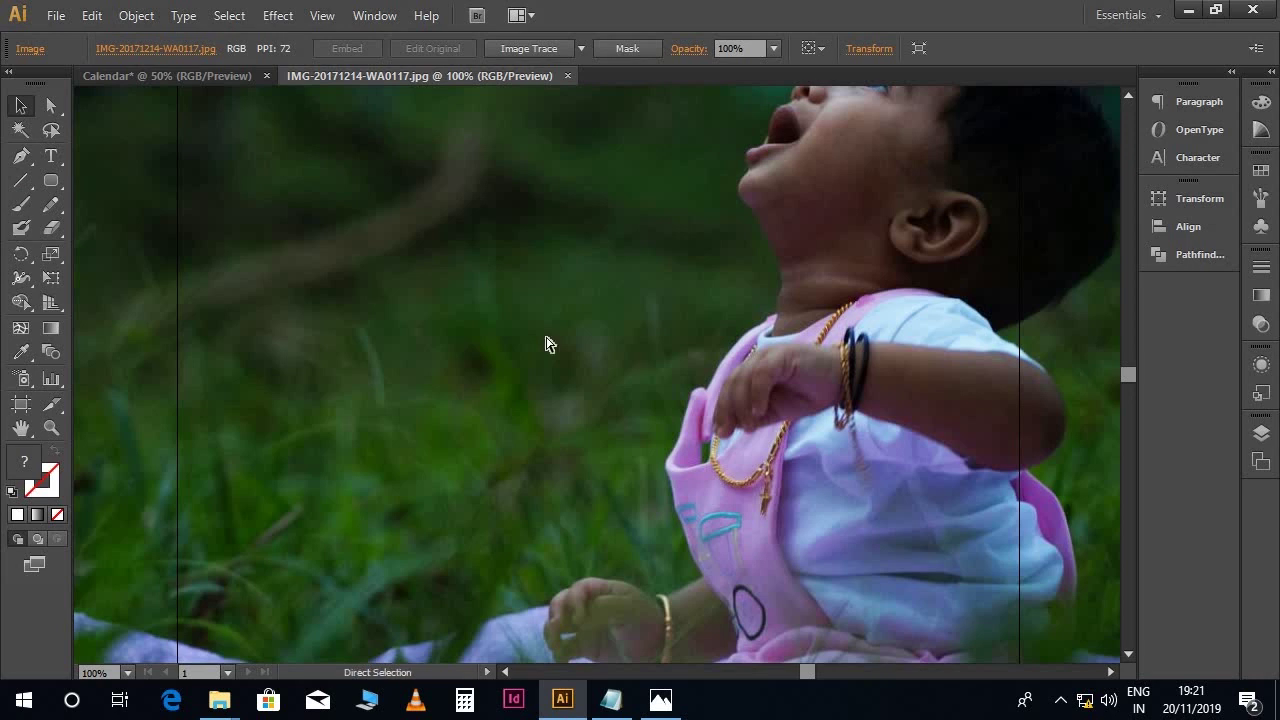
{"action": "key", "text": "ctrl+minus"}
{"action": "key", "text": "ctrl+minus"}
{"action": "left_click_drag", "start_coordinate": [587, 285], "coordinate": [507, 241]}
{"action": "key", "text": "ctrl+c"}
Paste the photo into Calendar and scale it to about 304 mm wide across the page top
{"action": "key", "text": "ctrl+Tab"}
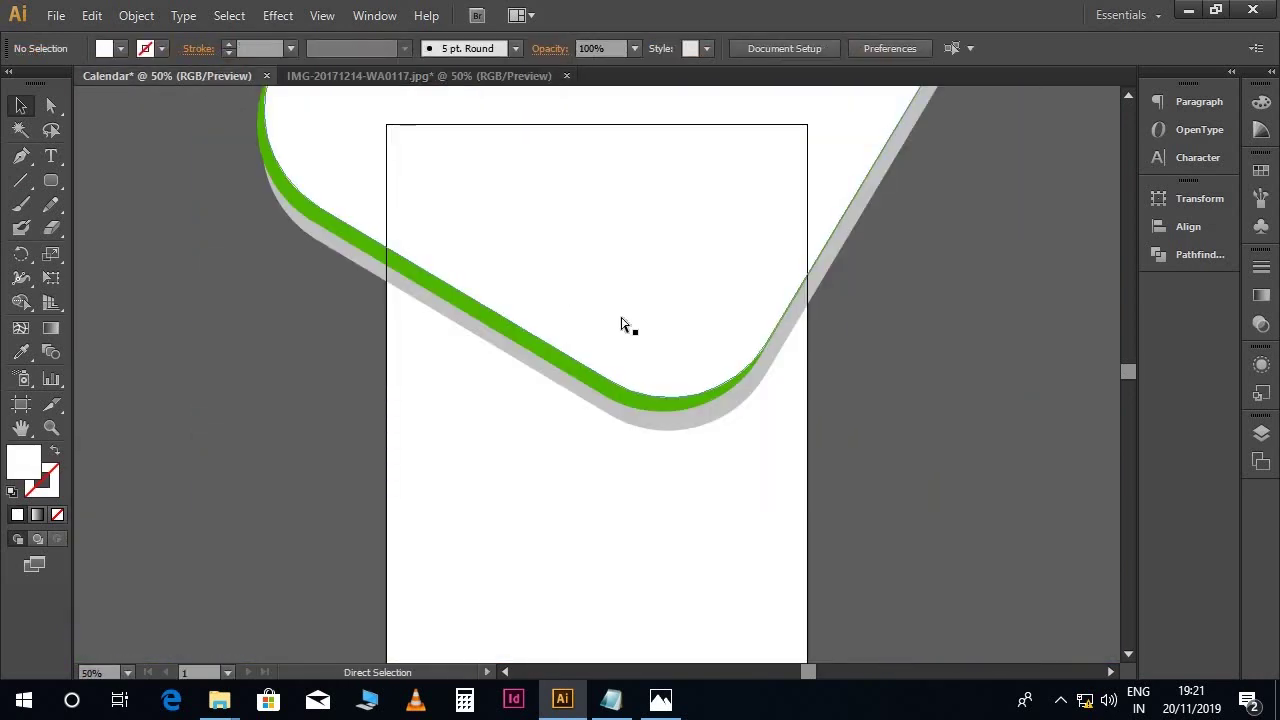
{"action": "key", "text": "ctrl+v"}
{"action": "left_click_drag", "start_coordinate": [645, 355], "coordinate": [640, 299]}
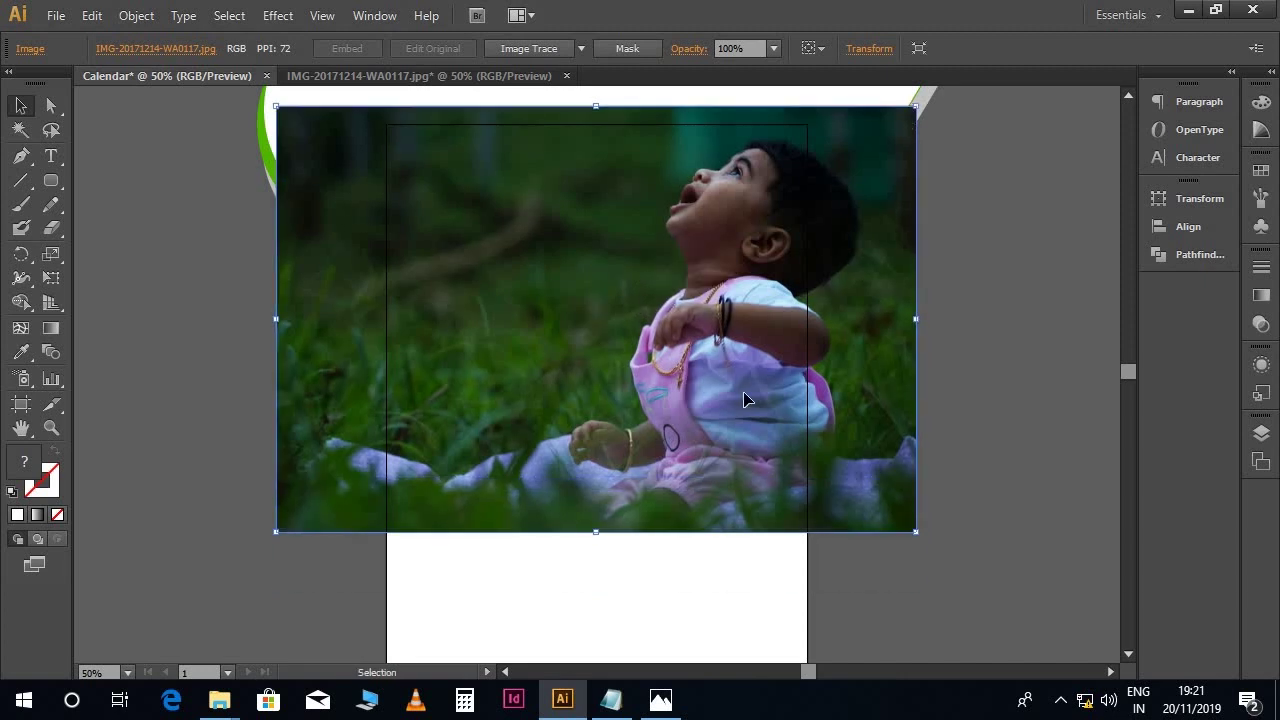
{"action": "key", "text": "e"}
{"action": "left_click_drag", "start_coordinate": [916, 531], "coordinate": [815, 463]}
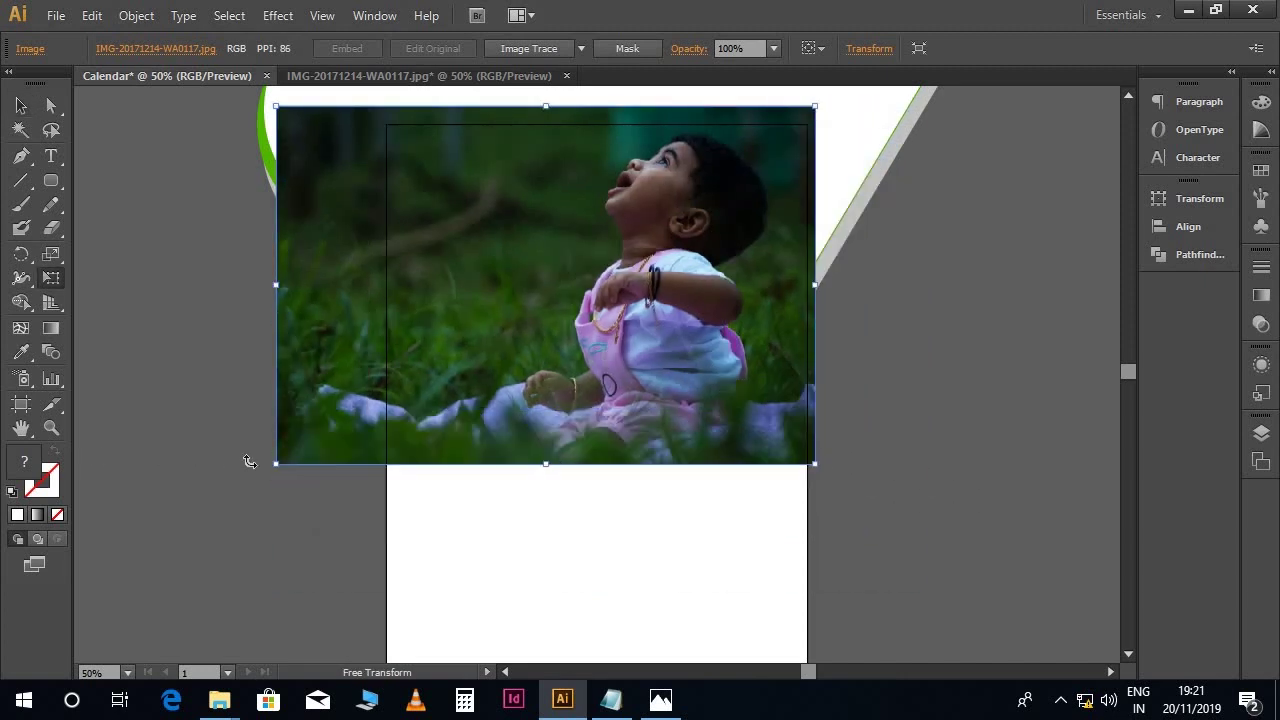
{"action": "left_click_drag", "start_coordinate": [277, 463], "coordinate": [366, 405]}
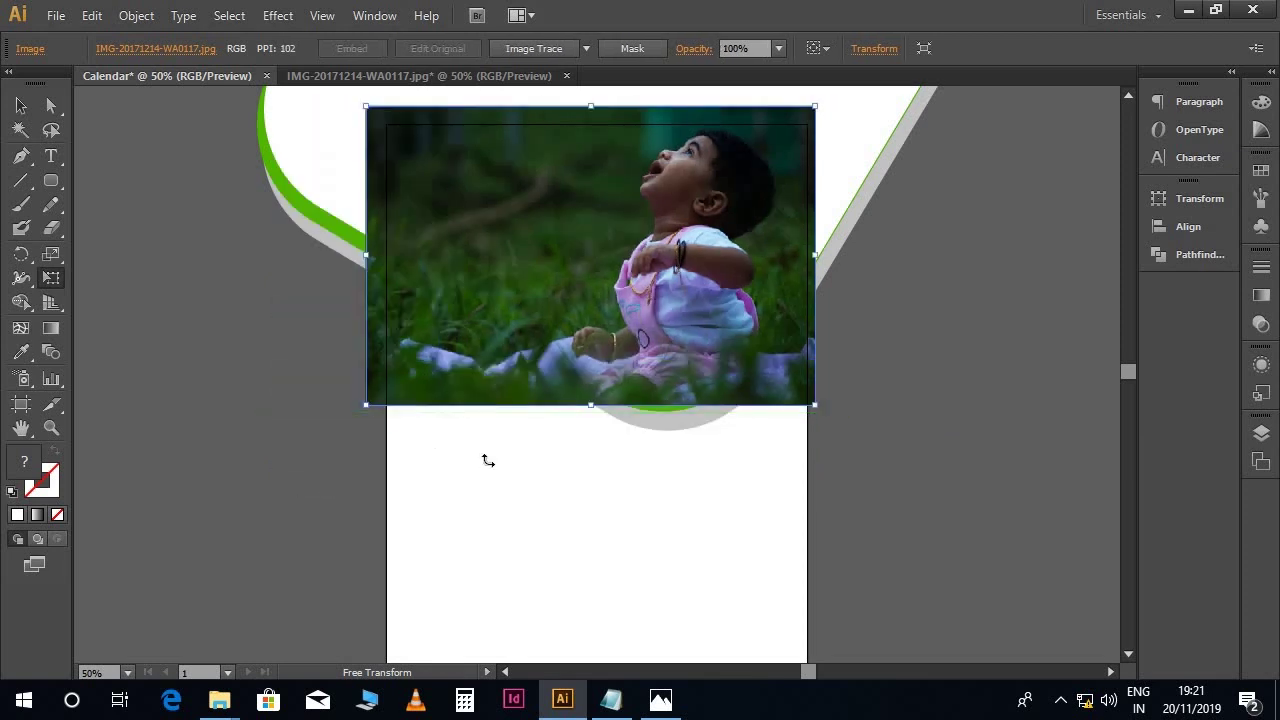
{"action": "scroll", "coordinate": [485, 459], "scroll_direction": "up", "scroll_amount": 1}
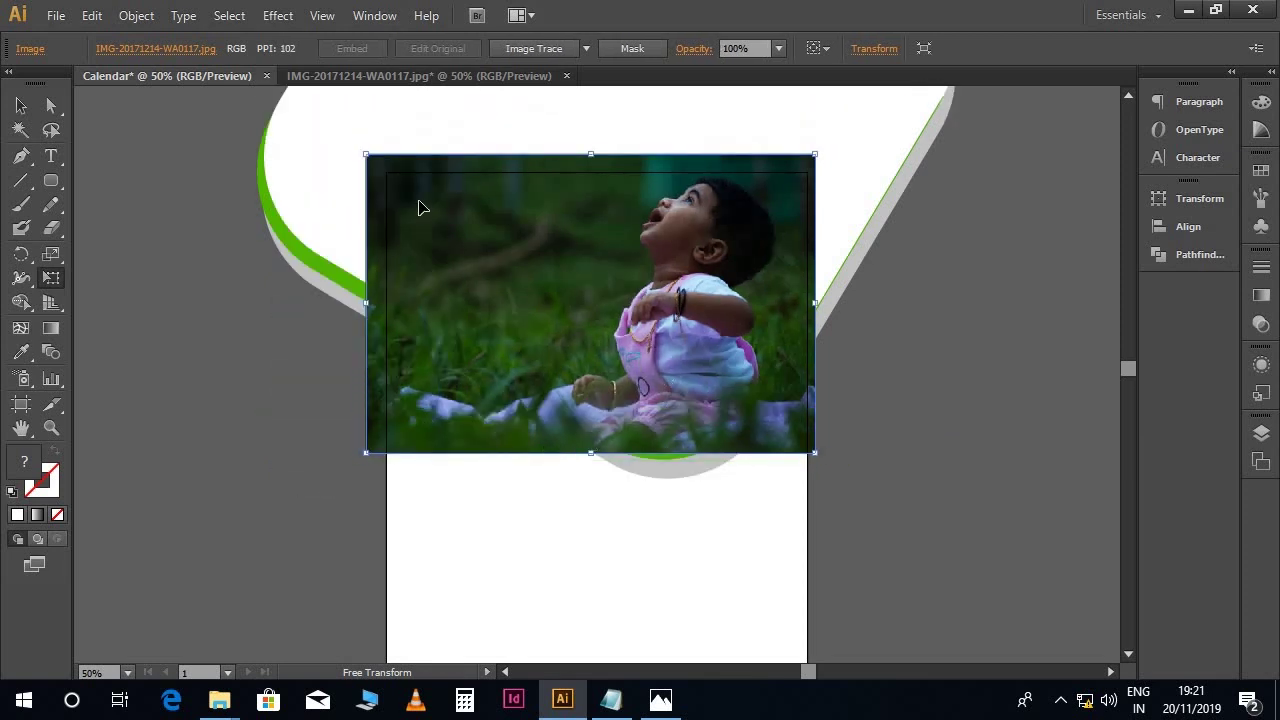
{"action": "left_click_drag", "start_coordinate": [365, 152], "coordinate": [378, 163]}
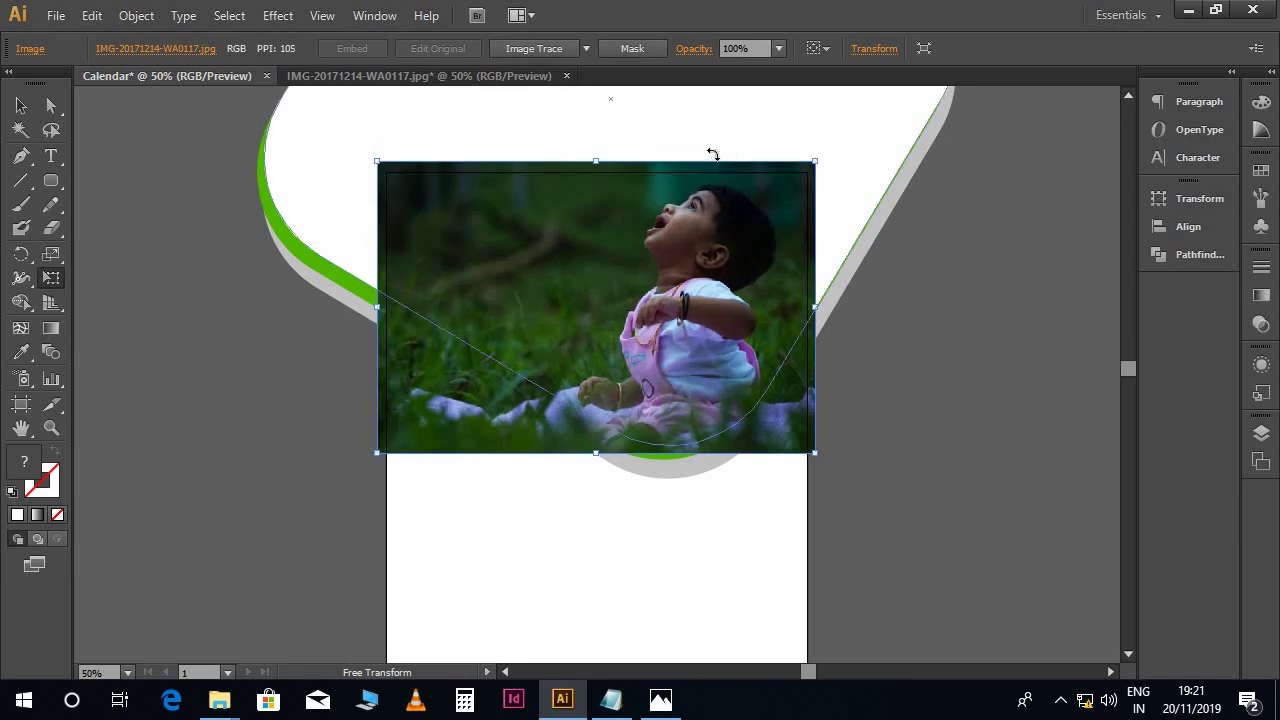
{"action": "left_click_drag", "start_coordinate": [816, 159], "coordinate": [809, 167]}
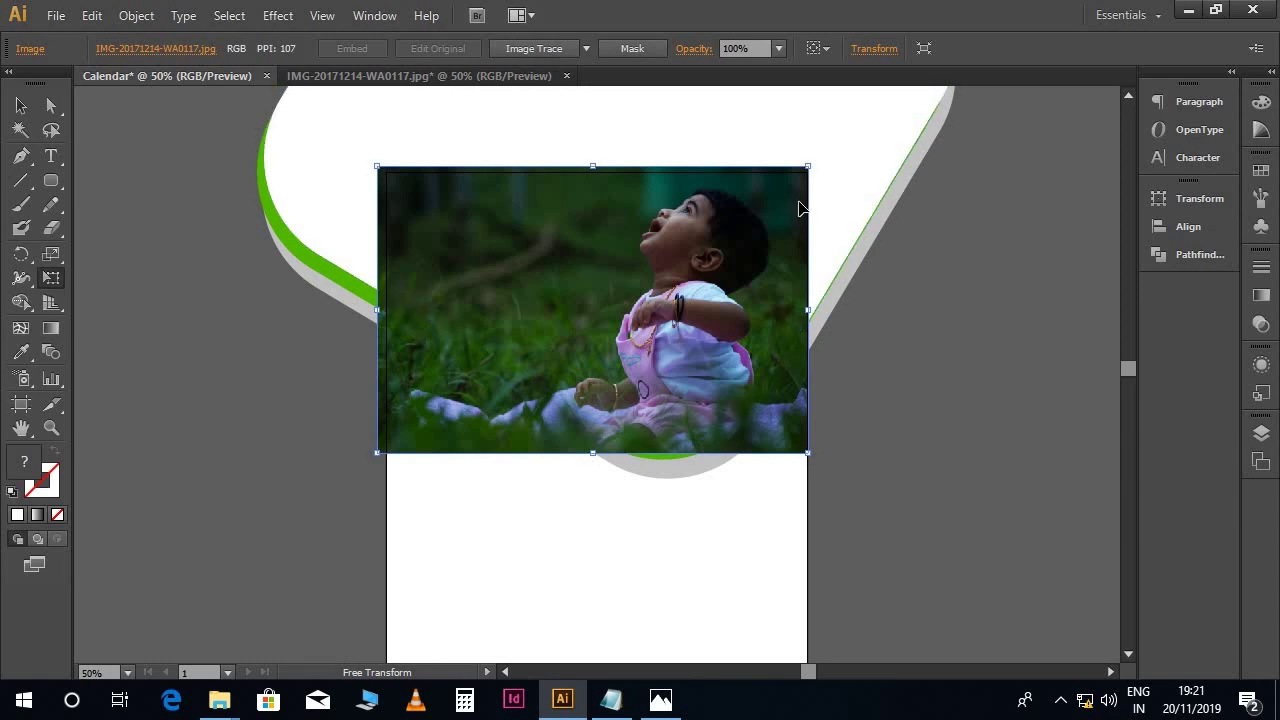
{"action": "key", "text": "v"}
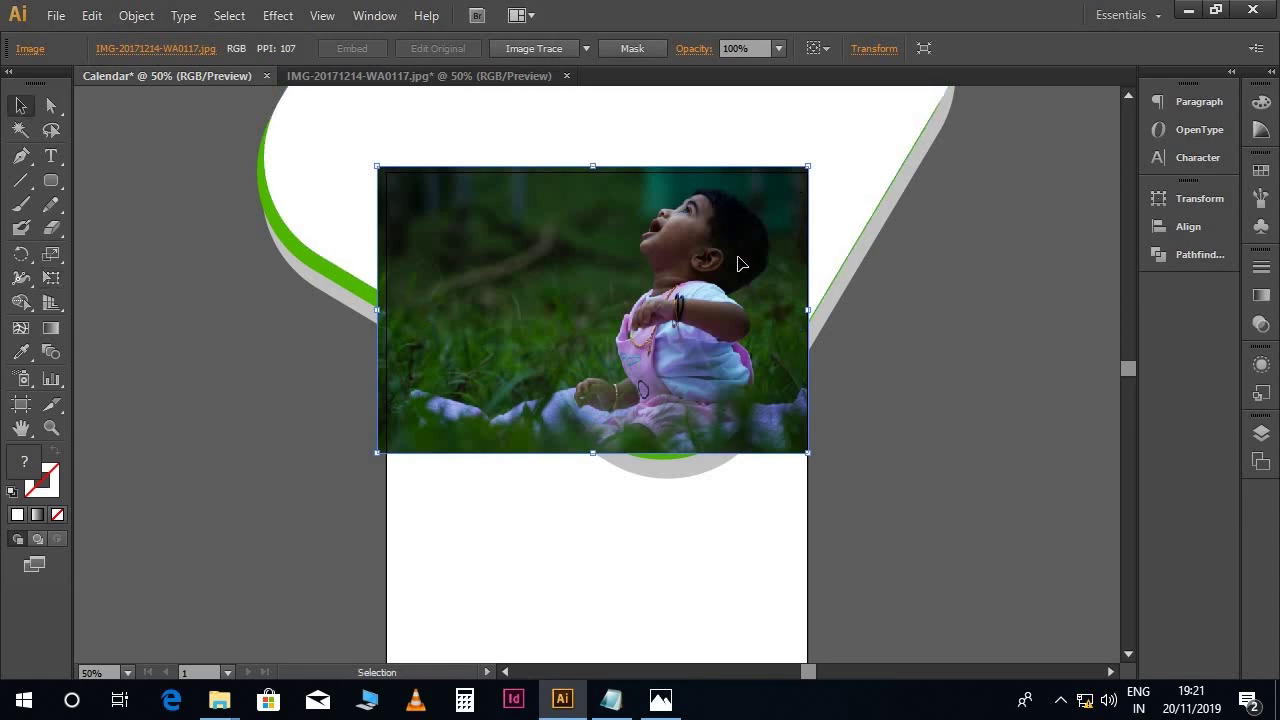
Stack the white path above the photo in the Layers panel and align the photo's left edge
{"action": "left_click", "coordinate": [1261, 432]}
{"action": "left_click", "coordinate": [1064, 447]}
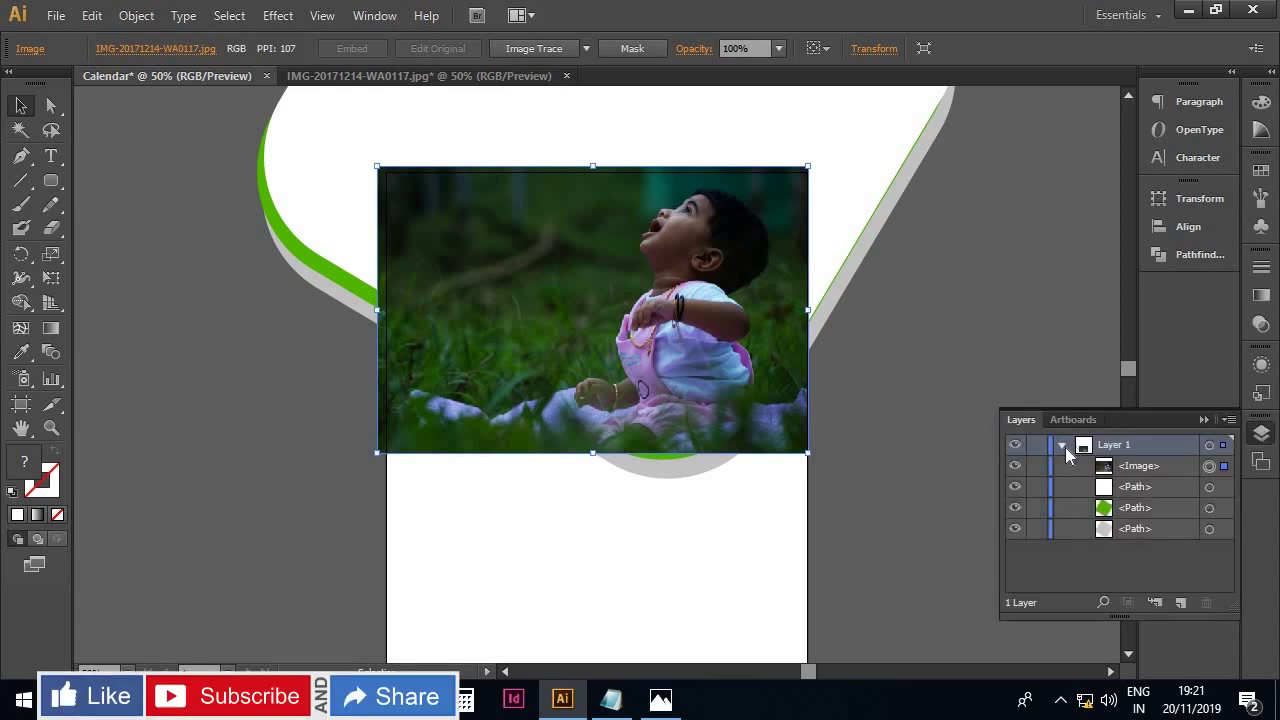
{"action": "left_click", "coordinate": [1135, 488]}
{"action": "left_click_drag", "start_coordinate": [1144, 486], "coordinate": [1144, 460]}
{"action": "key", "text": "e"}
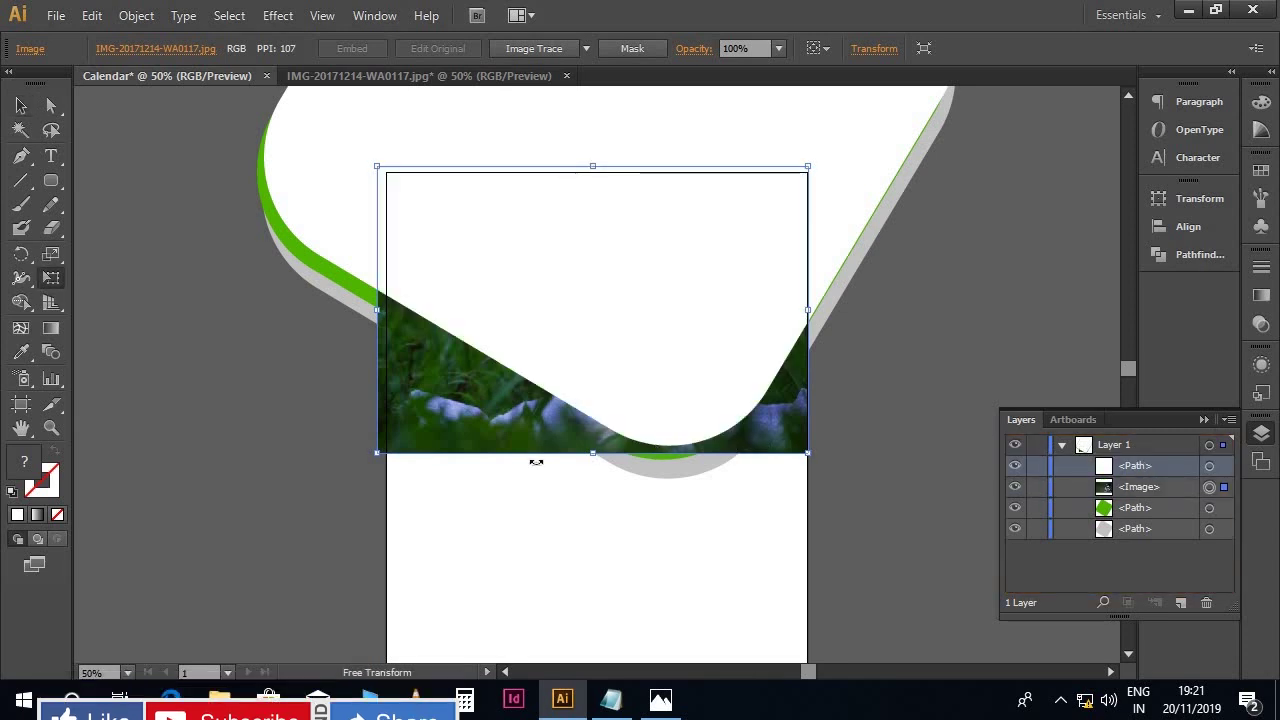
{"action": "left_click_drag", "start_coordinate": [376, 452], "coordinate": [384, 450]}
{"action": "key", "text": "v"}
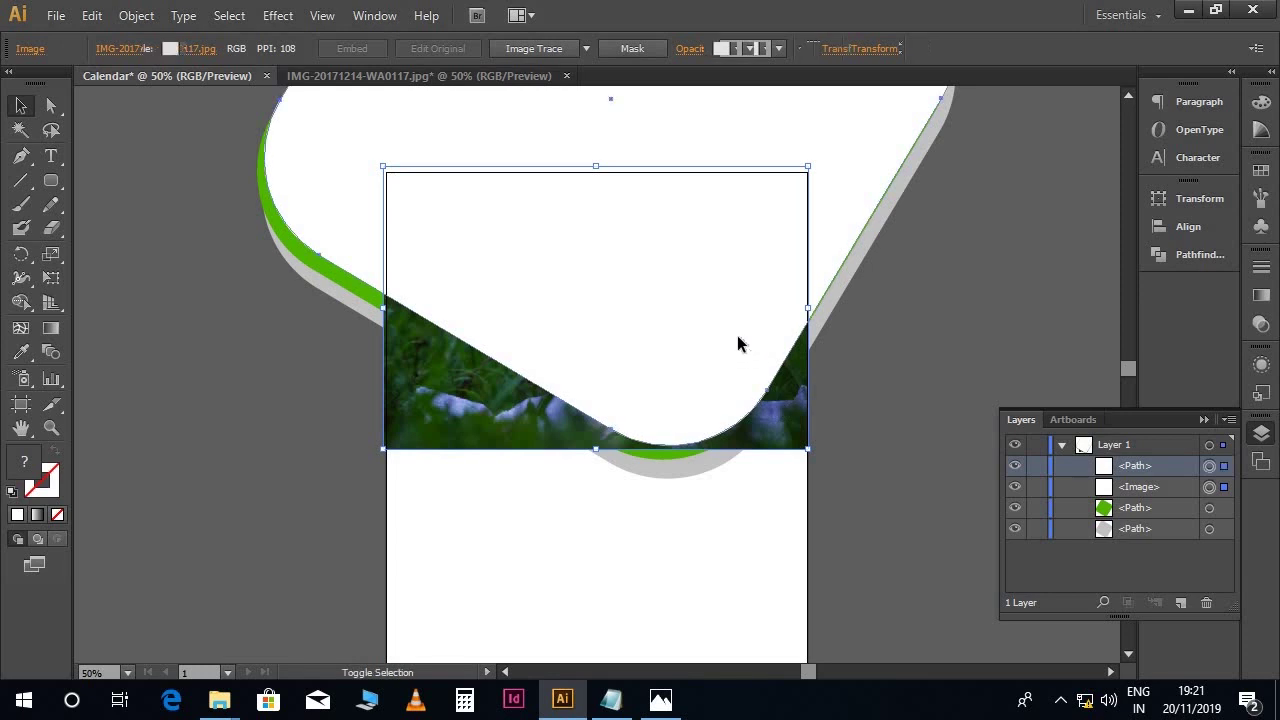
Make a clipping mask from the photo and the white curved shape
{"action": "left_click", "coordinate": [738, 344], "text": "shift"}
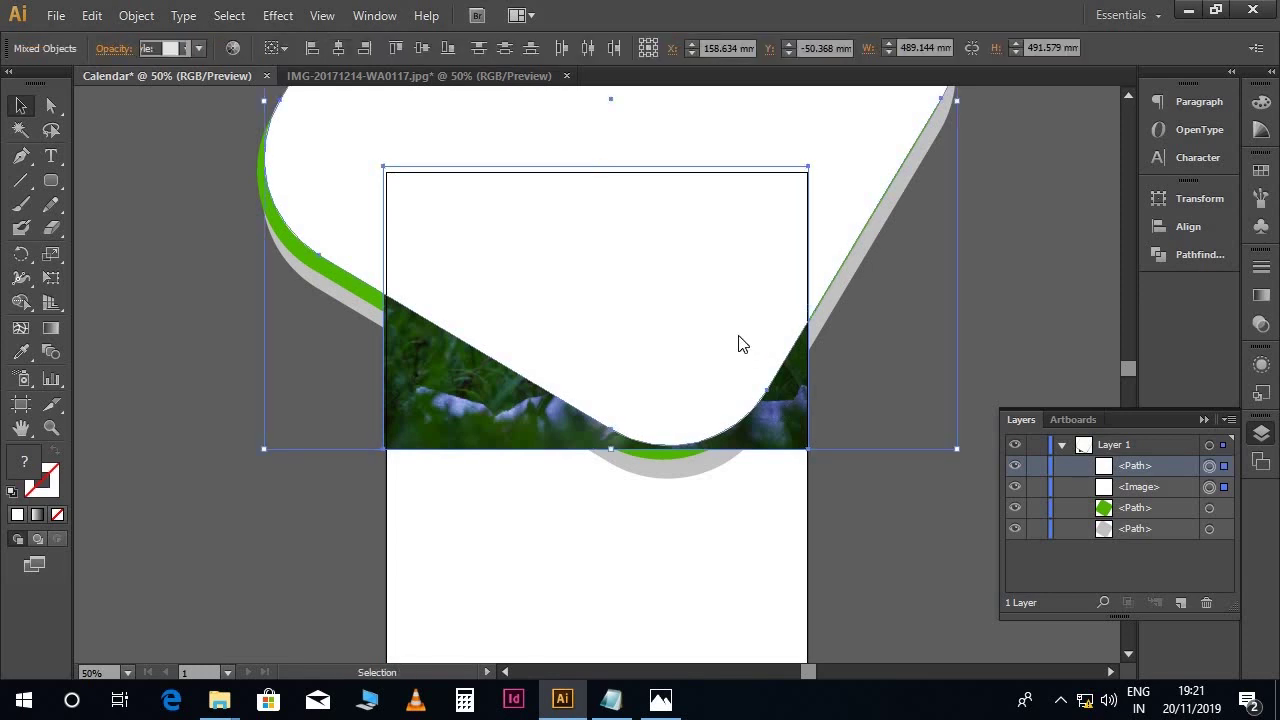
{"action": "right_click", "coordinate": [740, 340]}
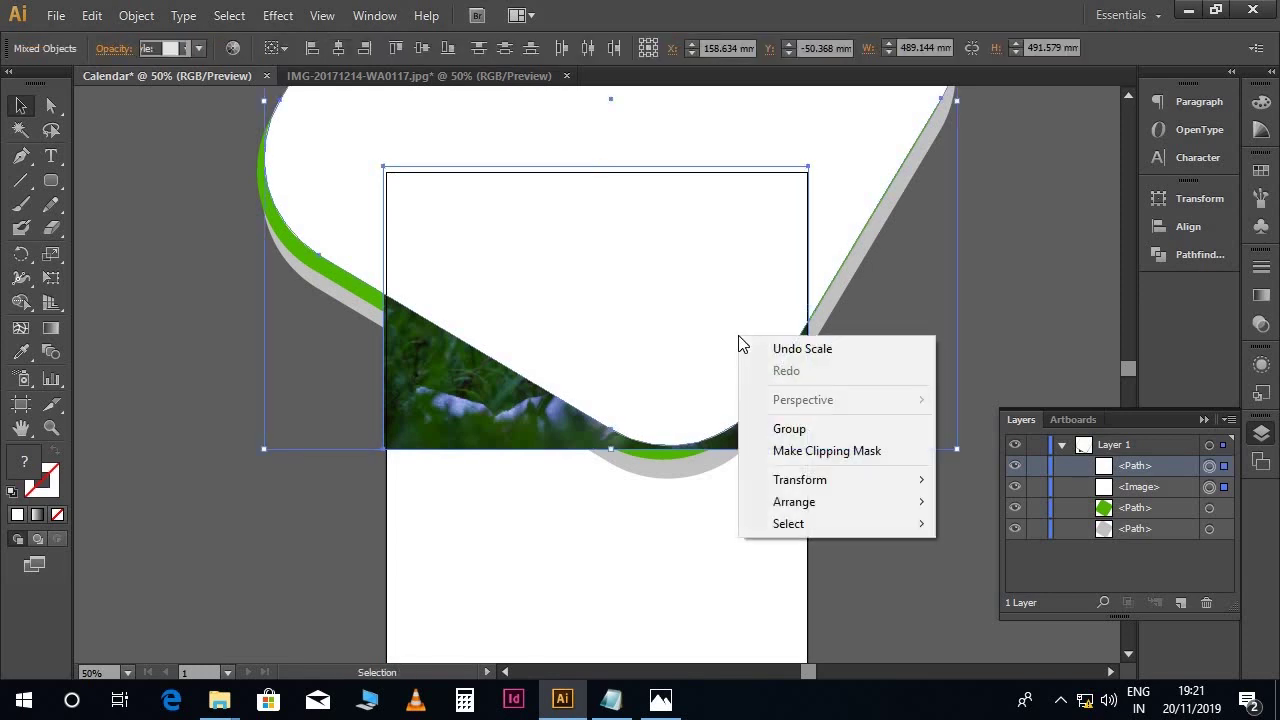
{"action": "left_click", "coordinate": [791, 451]}
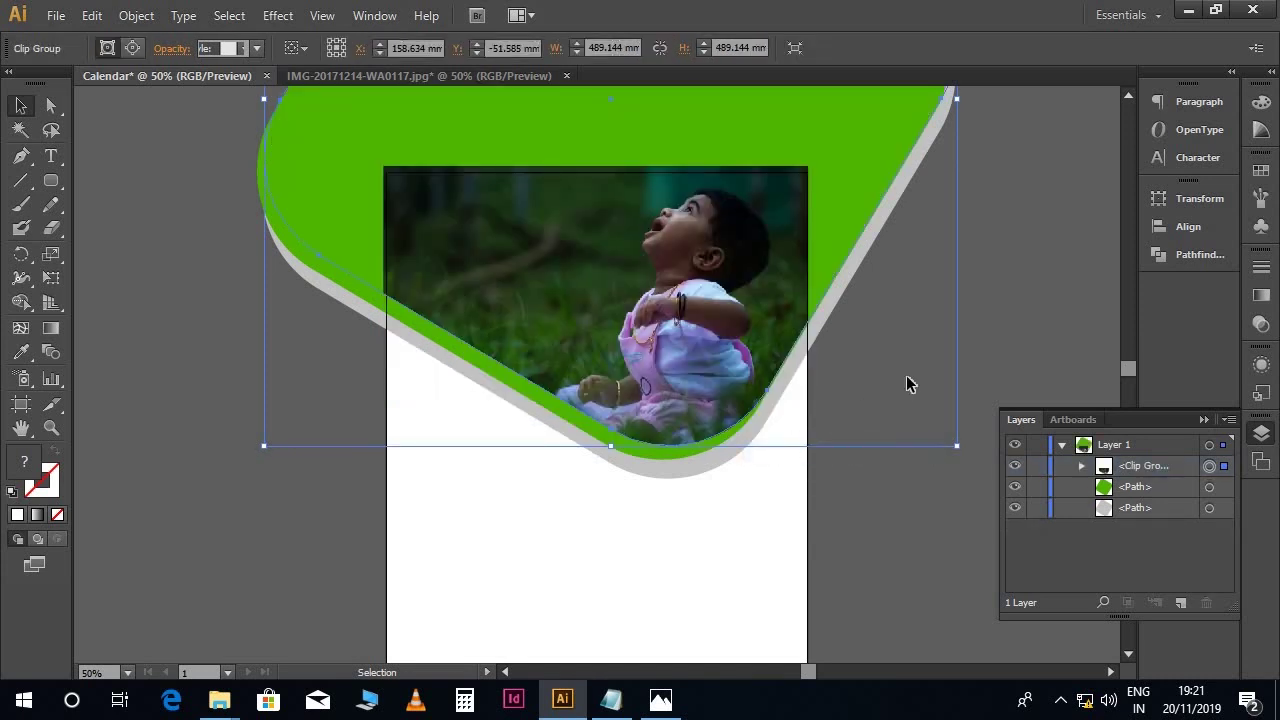
{"action": "left_click", "coordinate": [1015, 333]}
{"action": "scroll", "coordinate": [800, 366], "scroll_direction": "down", "scroll_amount": 2}
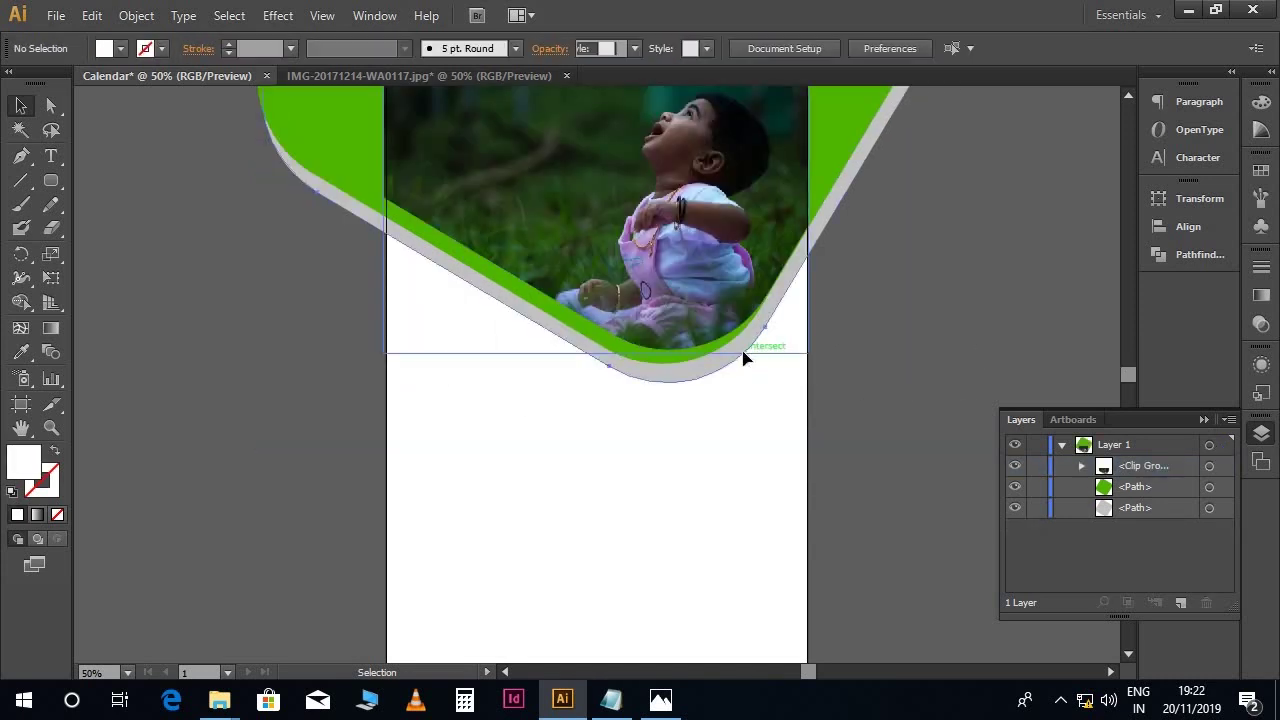
{"action": "left_click", "coordinate": [743, 357]}
{"action": "scroll", "coordinate": [790, 340], "scroll_direction": "up", "scroll_amount": 2}
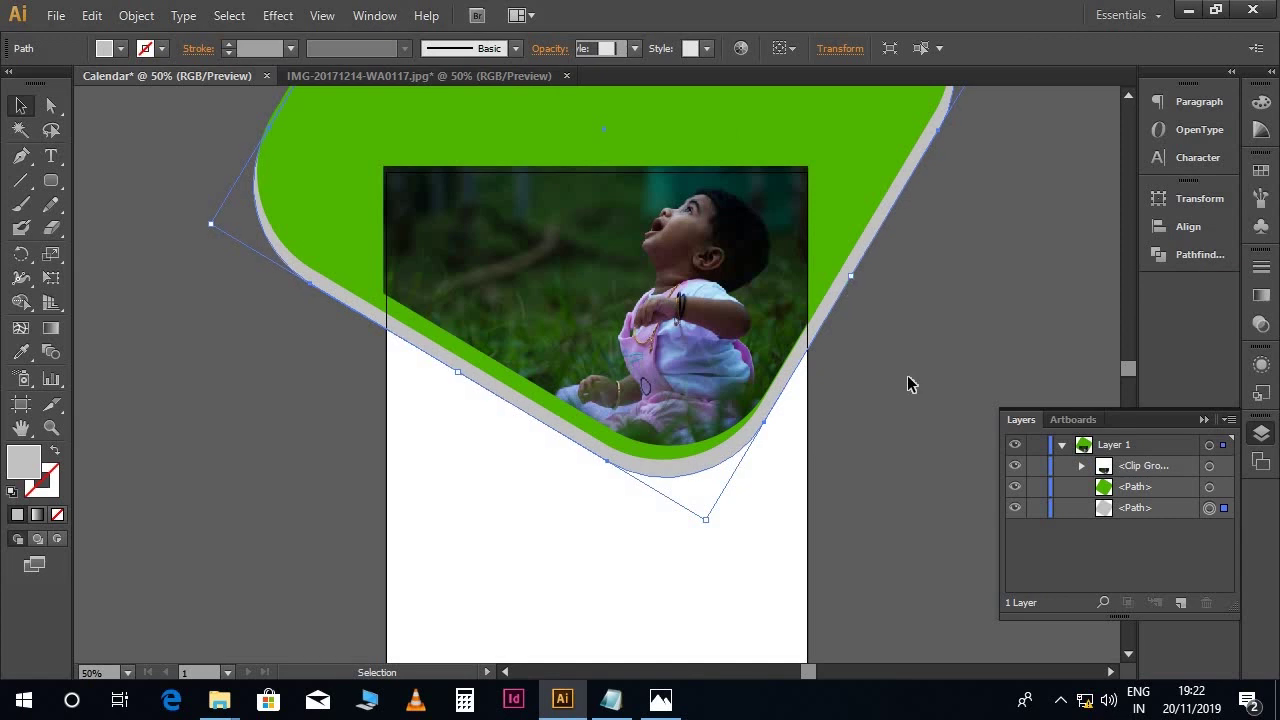
{"action": "left_click", "coordinate": [838, 461]}
{"action": "scroll", "coordinate": [851, 466], "scroll_direction": "down", "scroll_amount": 3}
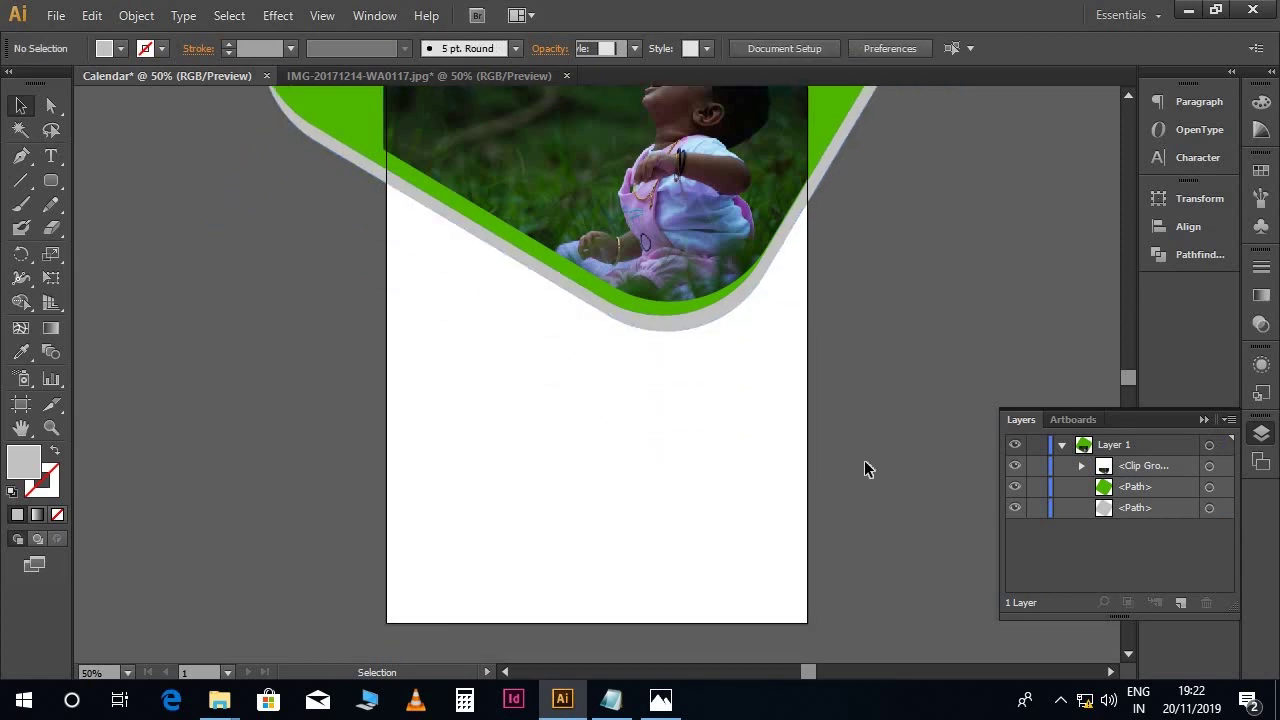
{"action": "scroll", "coordinate": [840, 446], "scroll_direction": "up", "scroll_amount": 1}
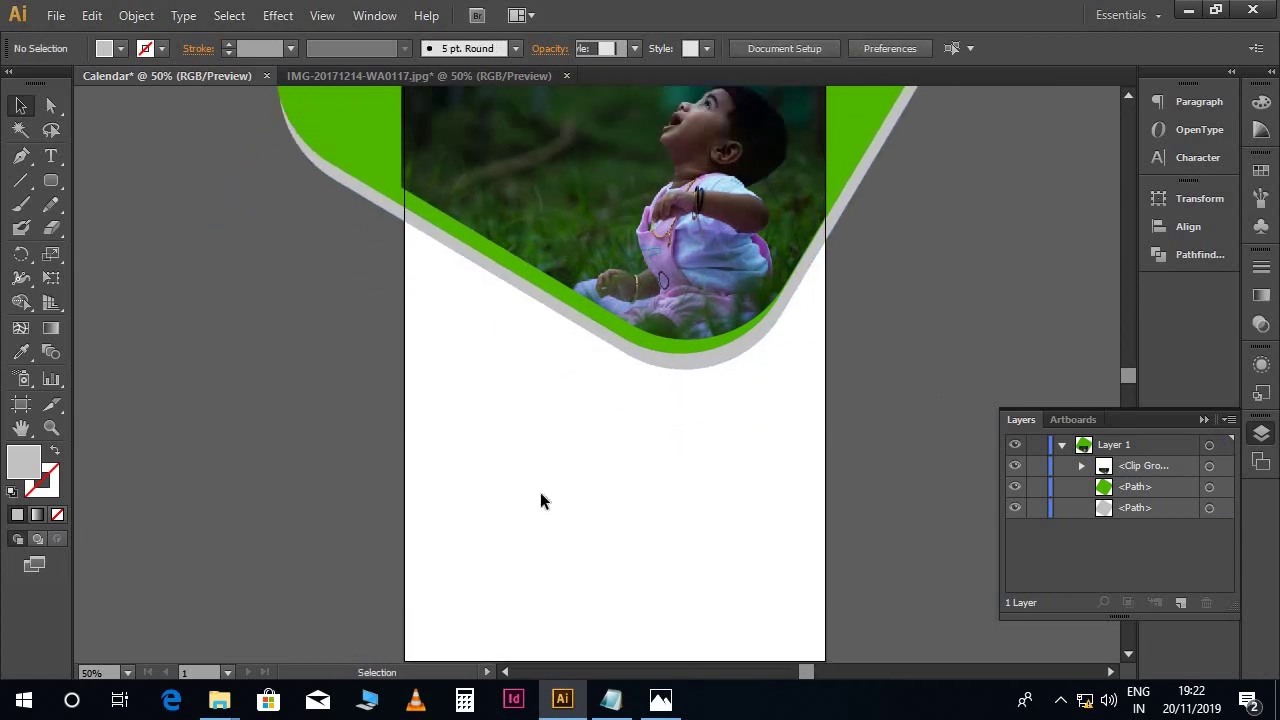
{"action": "scroll", "coordinate": [565, 472], "scroll_direction": "down", "scroll_amount": 1}
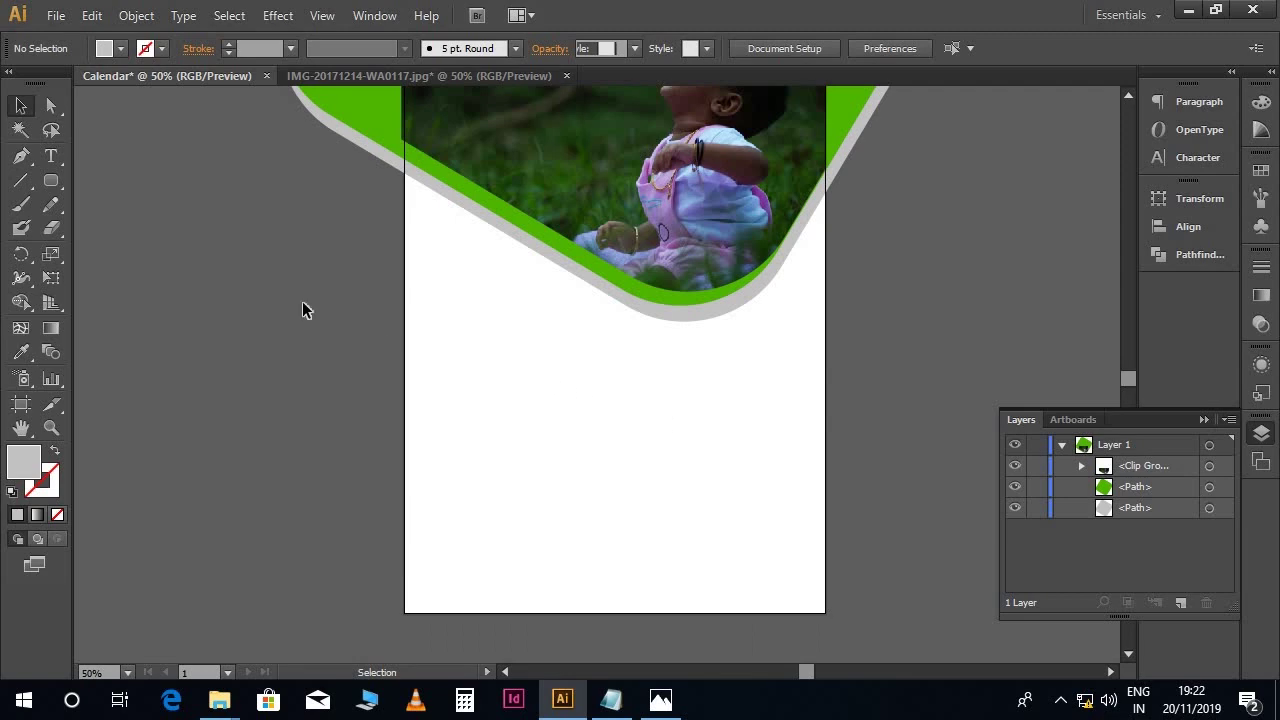
Open the Months file and select all twelve month calendars
{"action": "left_click", "coordinate": [60, 17]}
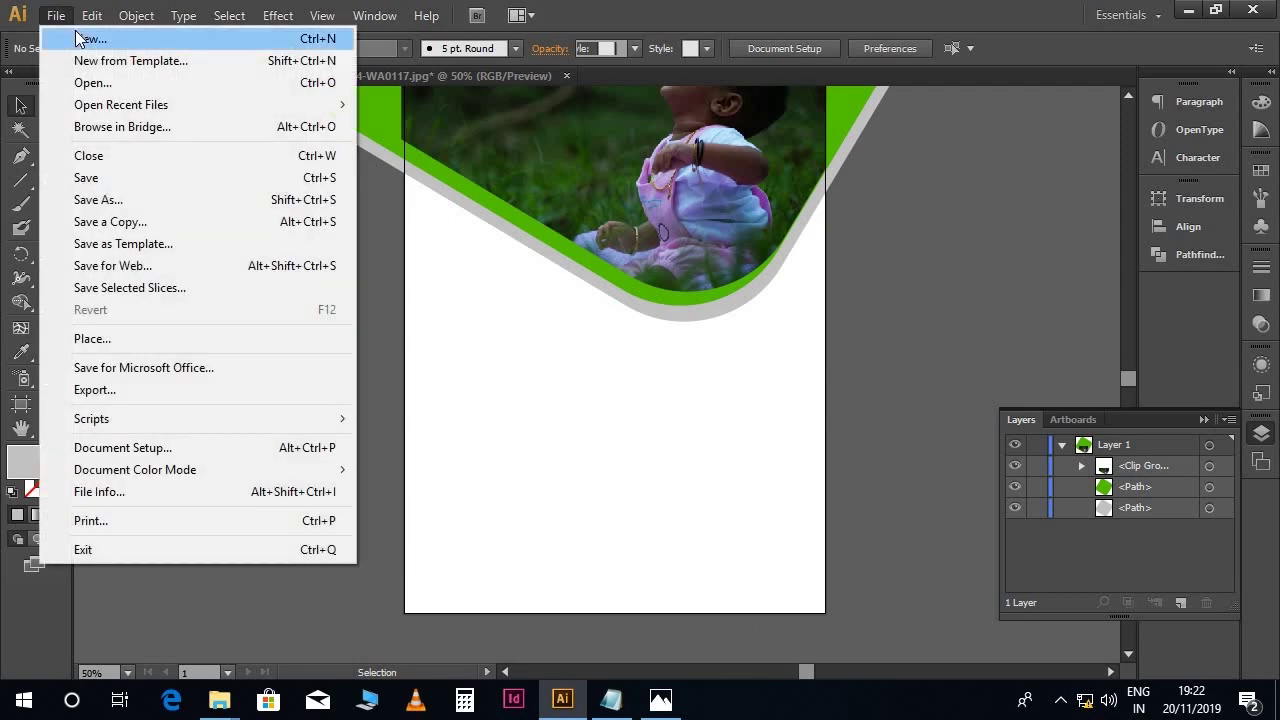
{"action": "left_click", "coordinate": [91, 82]}
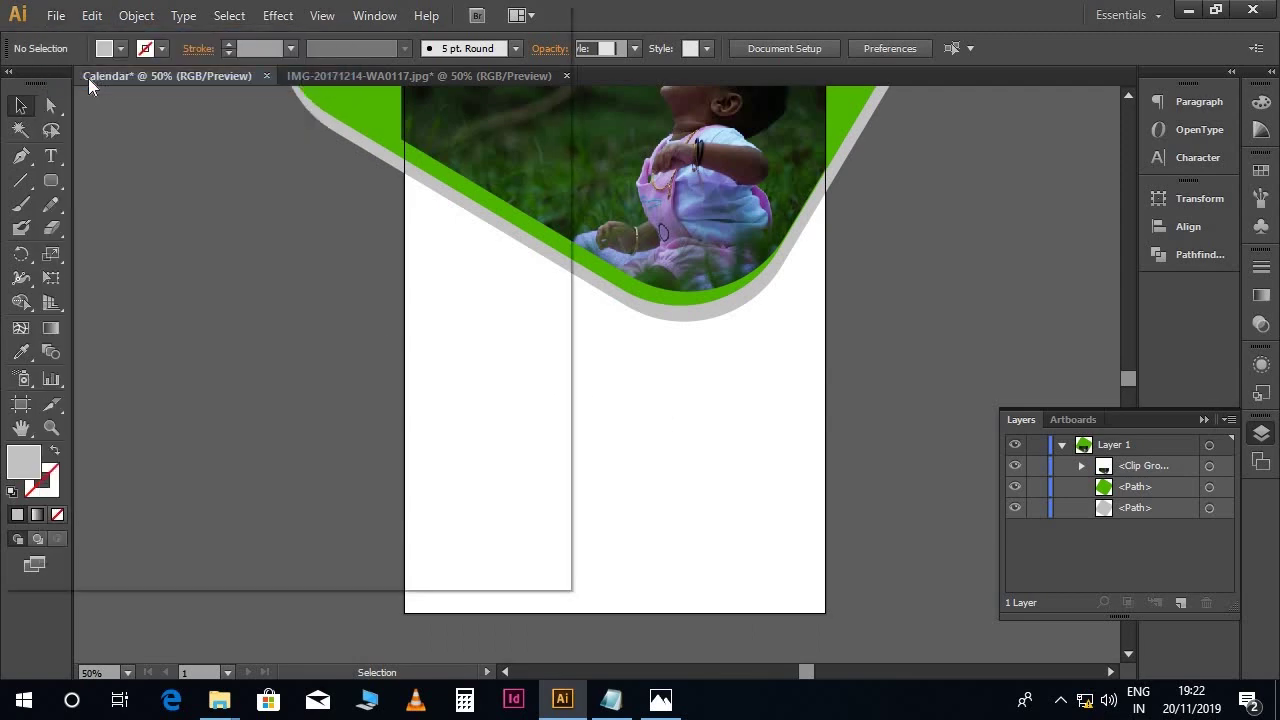
{"action": "left_click", "coordinate": [350, 138]}
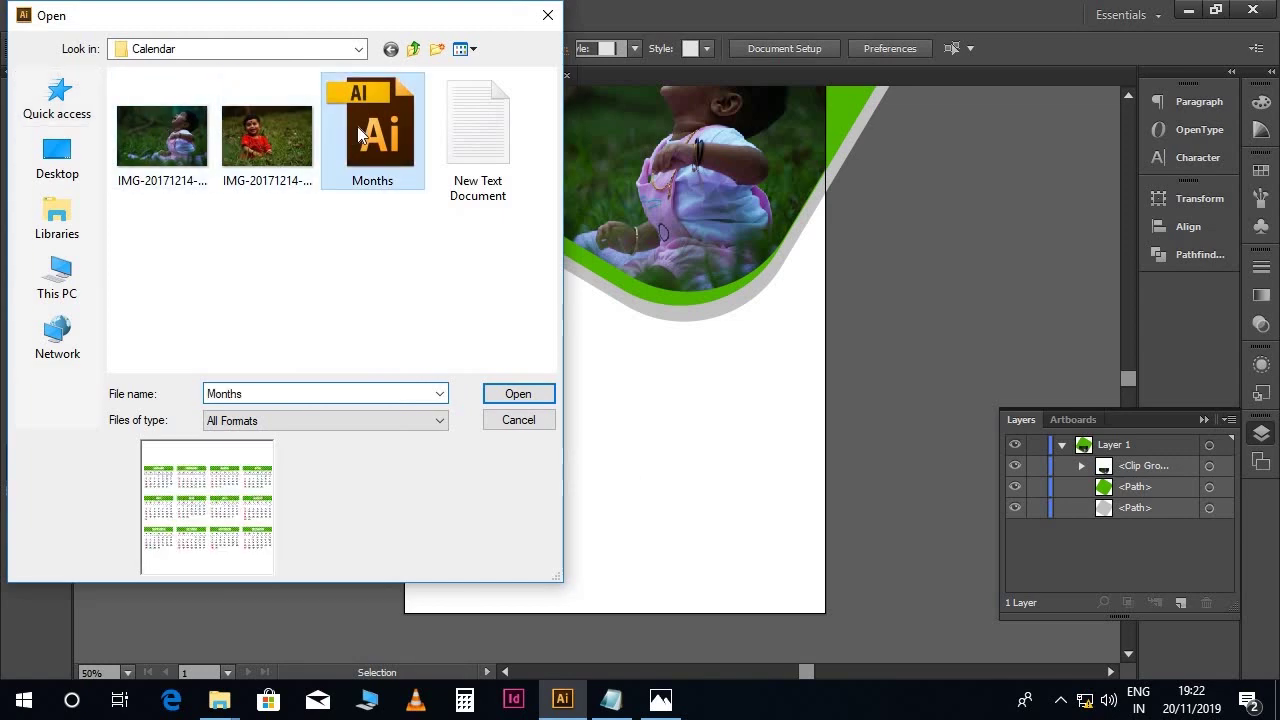
{"action": "left_click", "coordinate": [518, 394]}
{"action": "left_click_drag", "start_coordinate": [357, 229], "coordinate": [729, 470]}
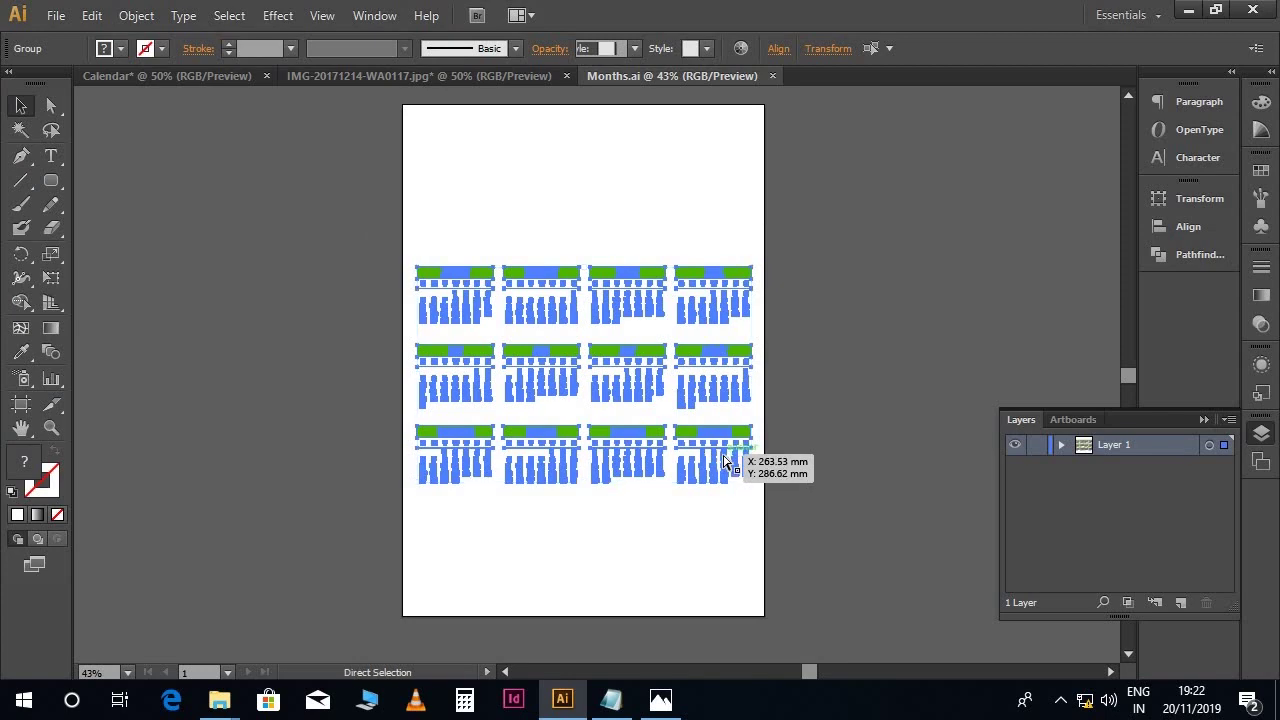
Paste the month grid into Calendar and place it below the photo
{"action": "left_click", "coordinate": [141, 78]}
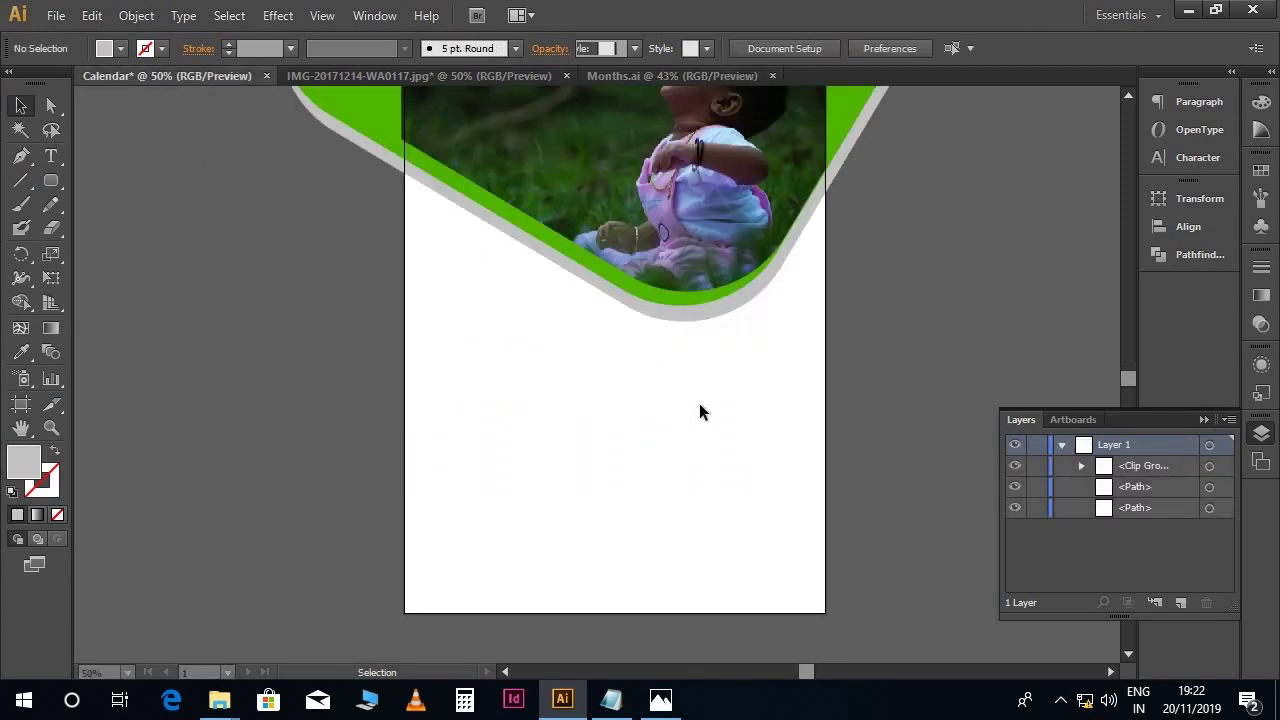
{"action": "scroll", "coordinate": [703, 408], "scroll_direction": "down", "scroll_amount": 1}
{"action": "key", "text": "ctrl+v"}
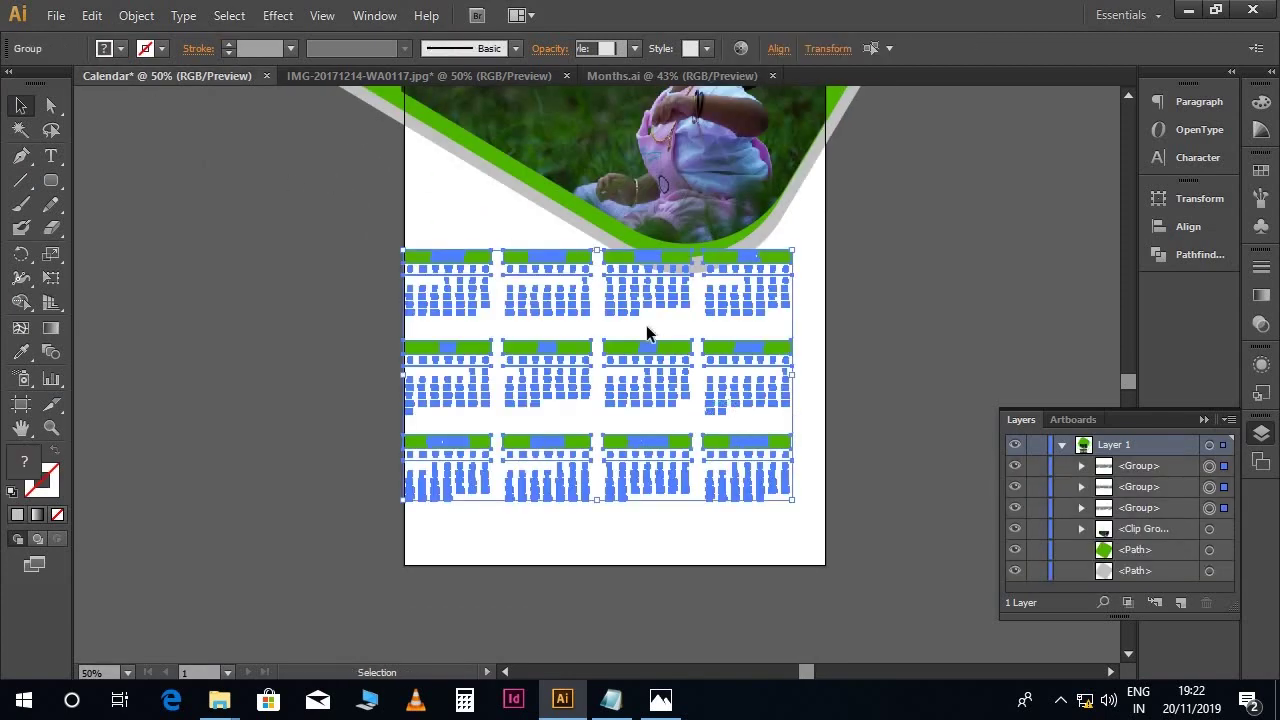
{"action": "left_click_drag", "start_coordinate": [619, 283], "coordinate": [632, 321]}
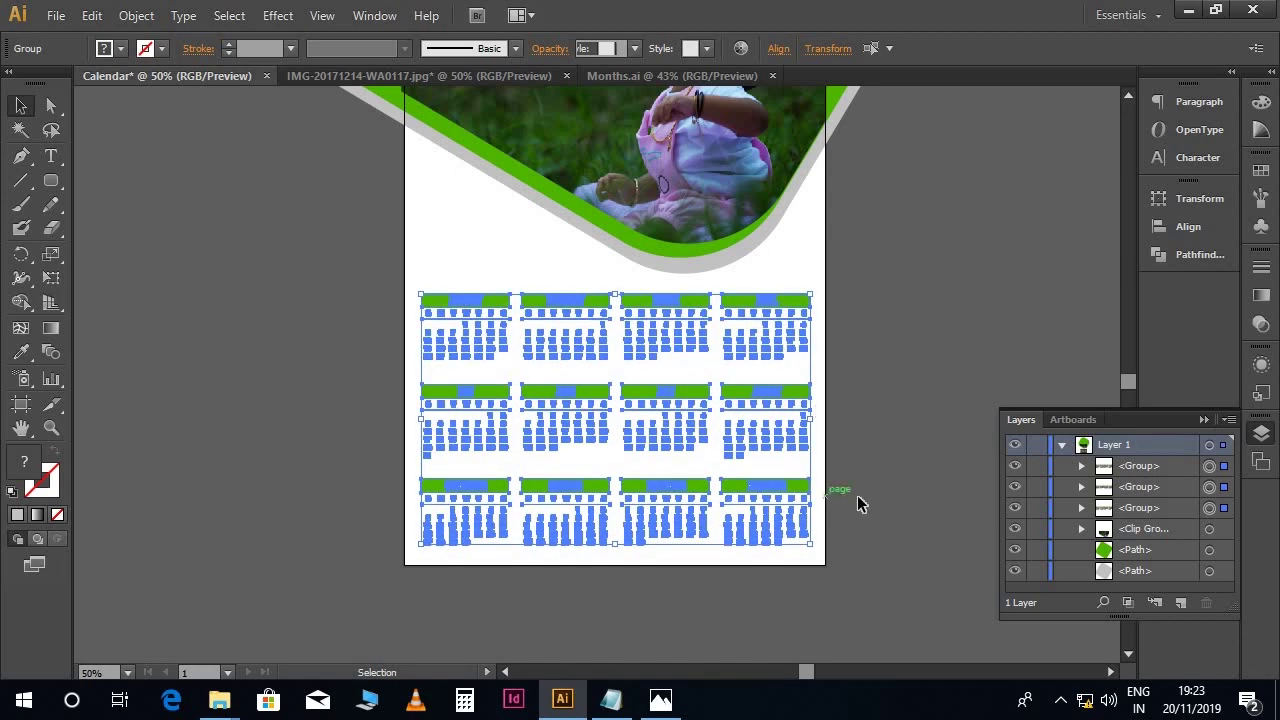
{"action": "left_click", "coordinate": [898, 377]}
{"action": "scroll", "coordinate": [879, 518], "scroll_direction": "up", "scroll_amount": 1}
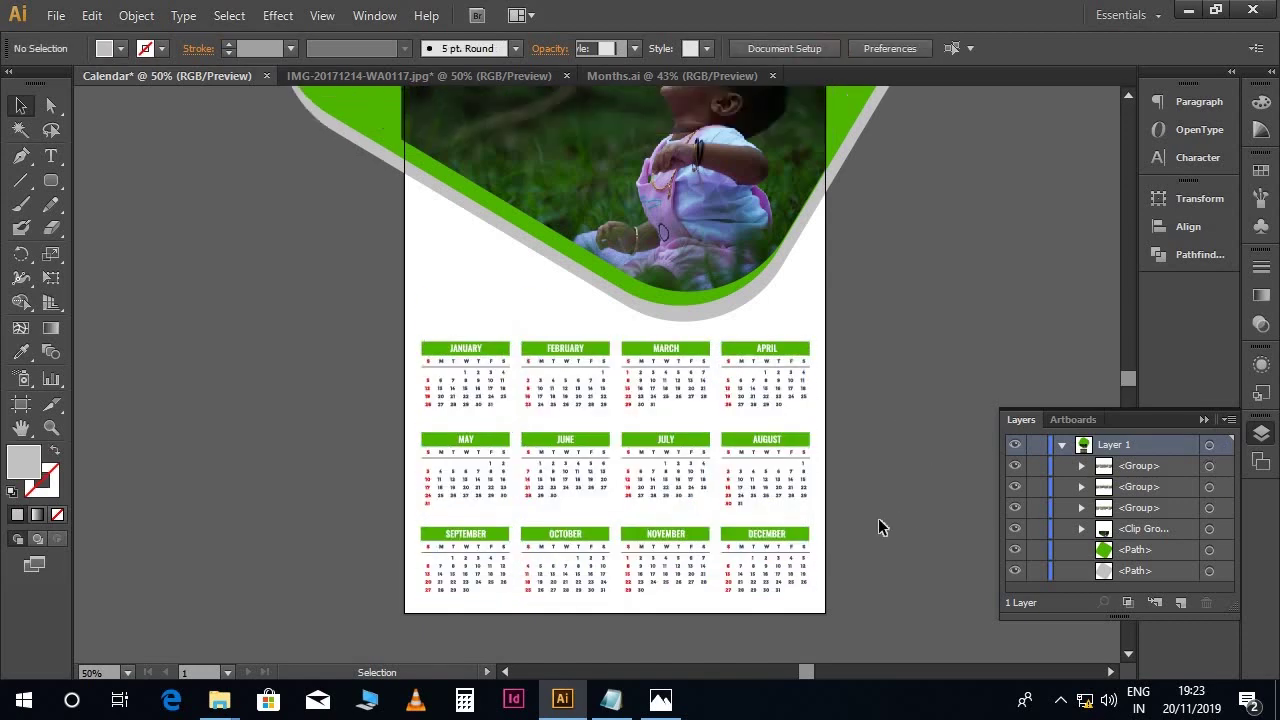
{"action": "key", "text": "ctrl+minus"}
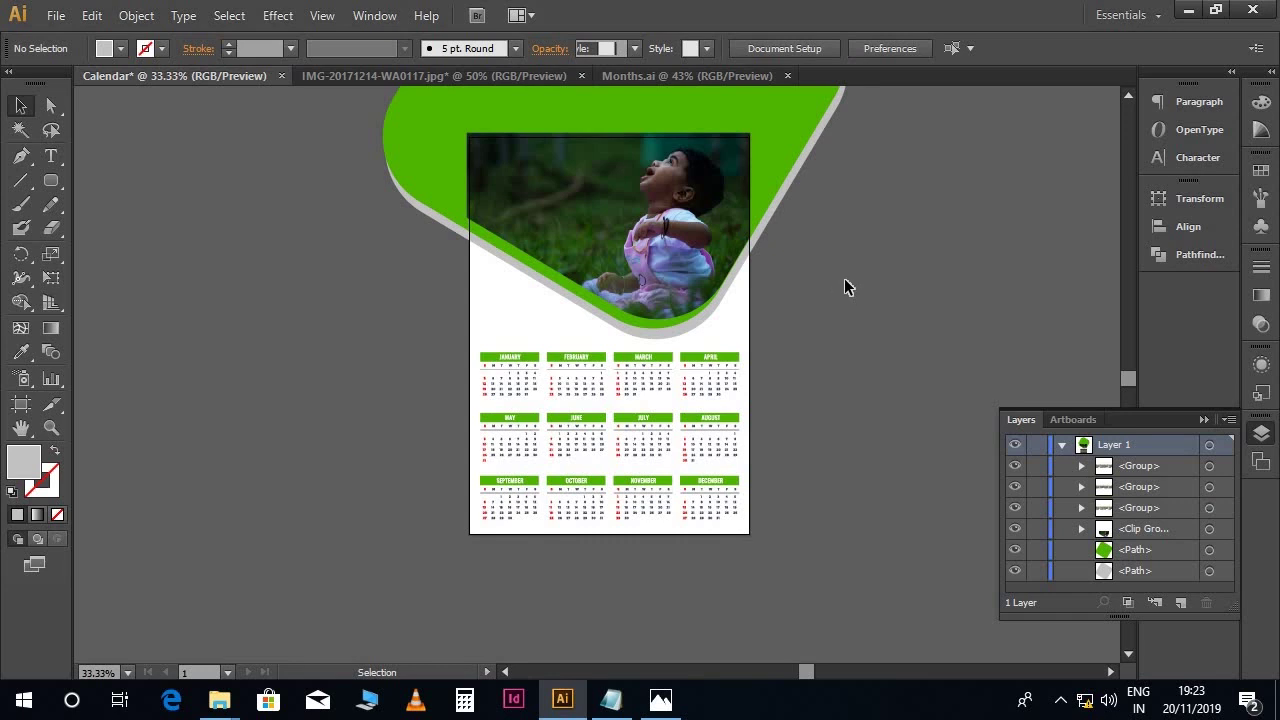
Duplicate the grey shadow shape and move the copy to the bottom of the artboard
{"action": "left_click", "coordinate": [695, 333]}
{"action": "left_click_drag", "start_coordinate": [695, 333], "coordinate": [576, 553]}
{"action": "left_click_drag", "start_coordinate": [438, 302], "coordinate": [521, 602]}
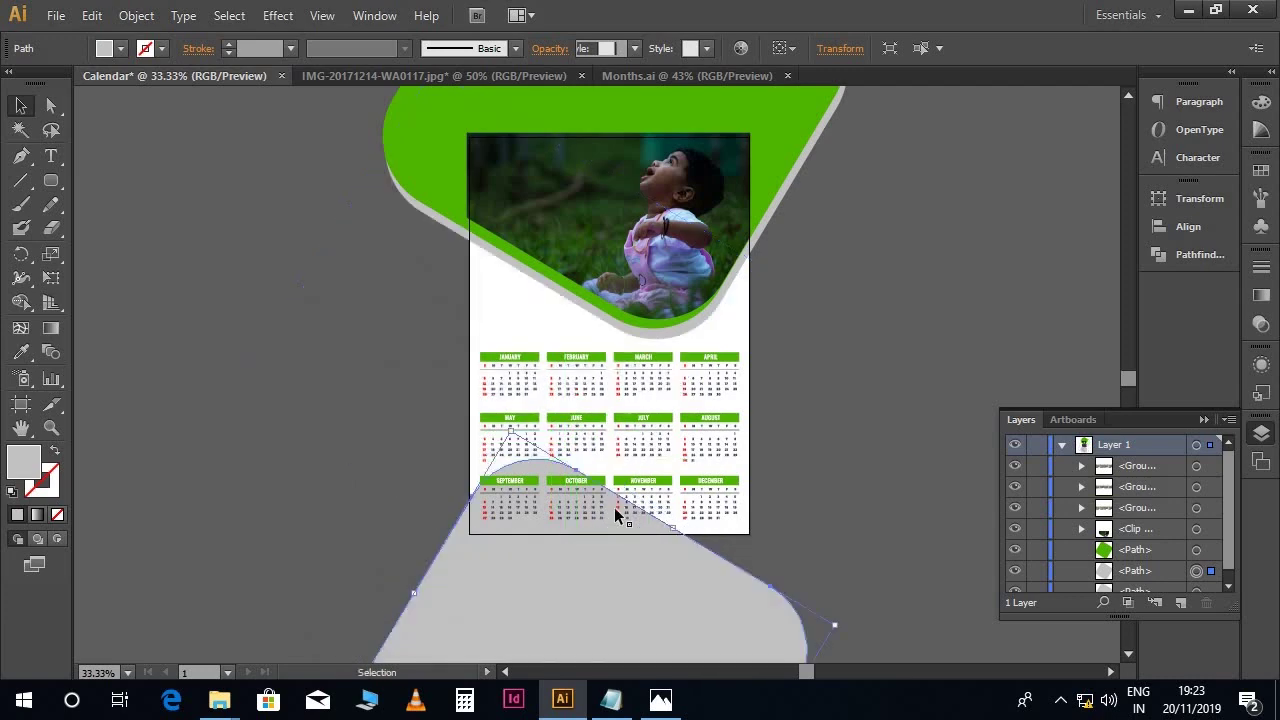
{"action": "scroll", "coordinate": [615, 520], "scroll_direction": "down", "scroll_amount": 3}
{"action": "left_click_drag", "start_coordinate": [620, 517], "coordinate": [623, 530]}
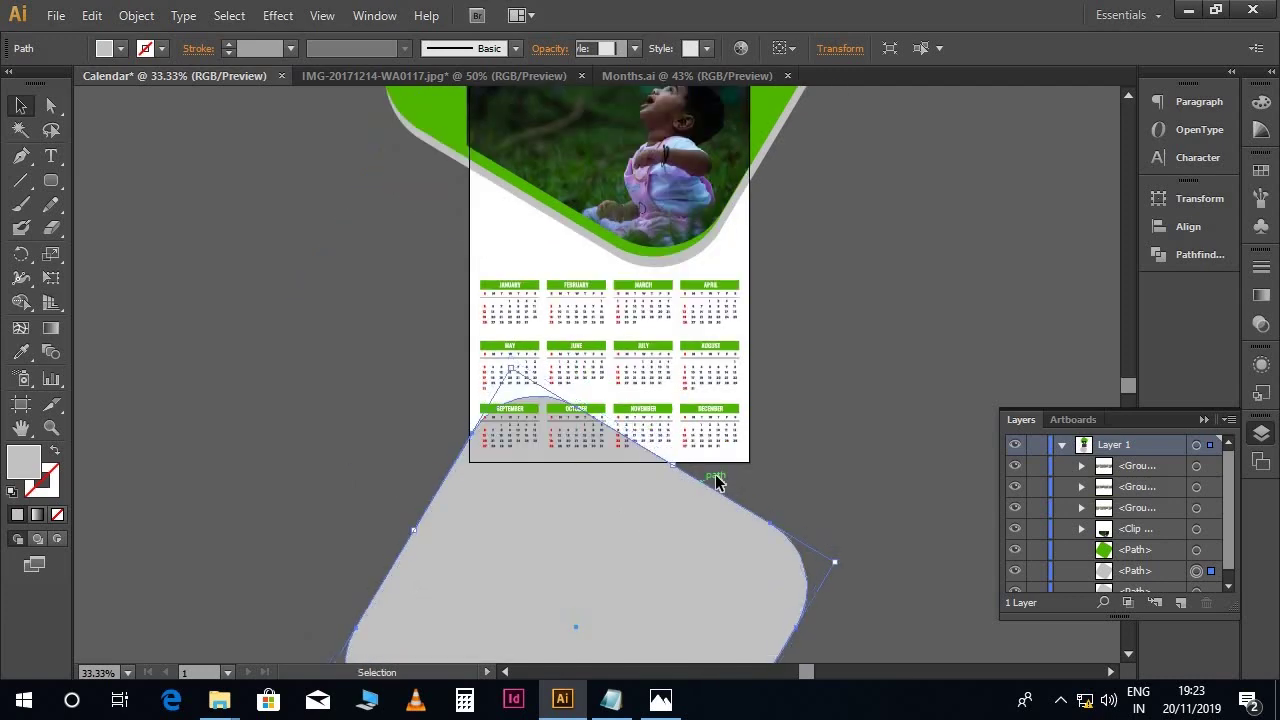
{"action": "scroll", "coordinate": [705, 505], "scroll_direction": "up", "scroll_amount": 3}
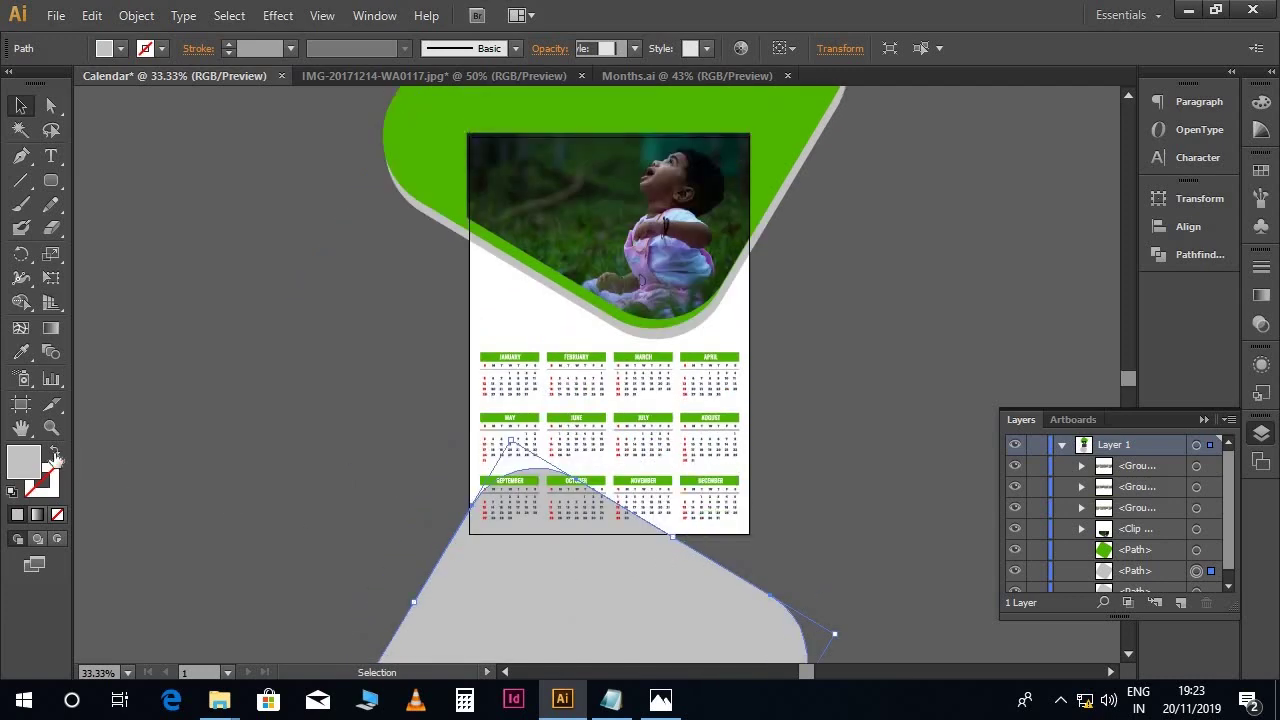
Give the bottom copy a pale off-white fill
{"action": "double_click", "coordinate": [31, 460]}
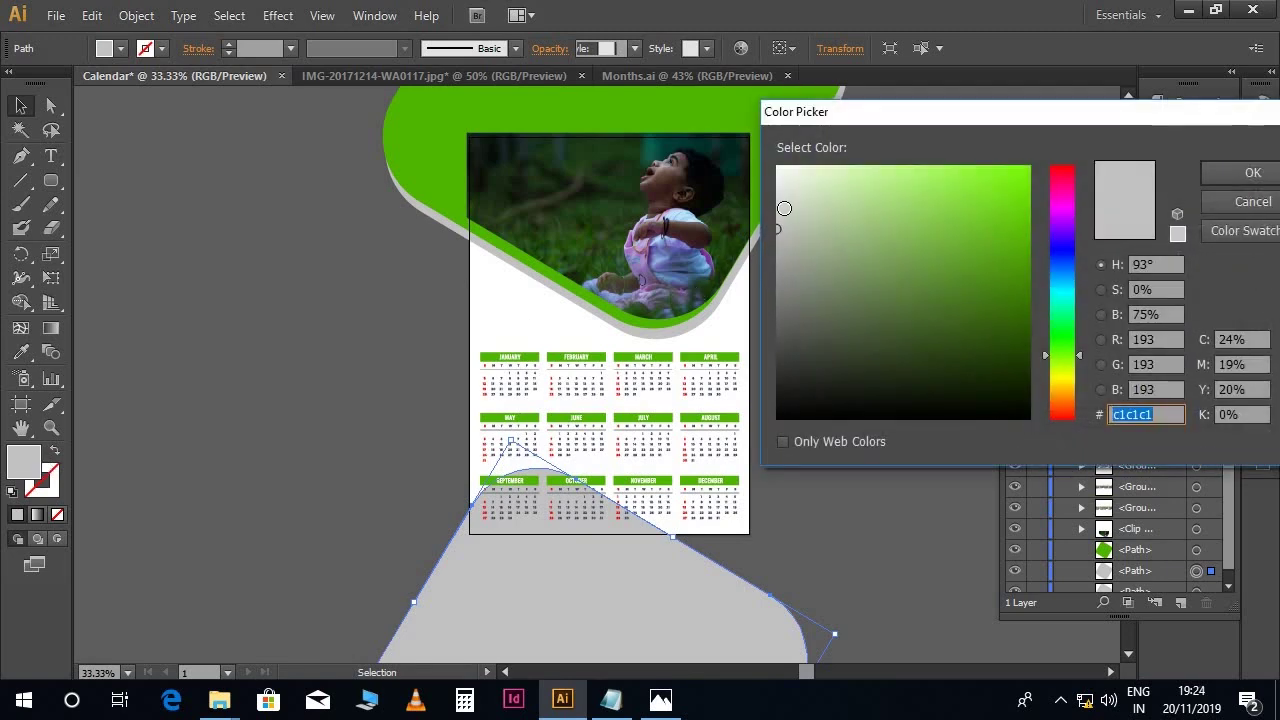
{"action": "left_click", "coordinate": [780, 193]}
{"action": "left_click", "coordinate": [1249, 172]}
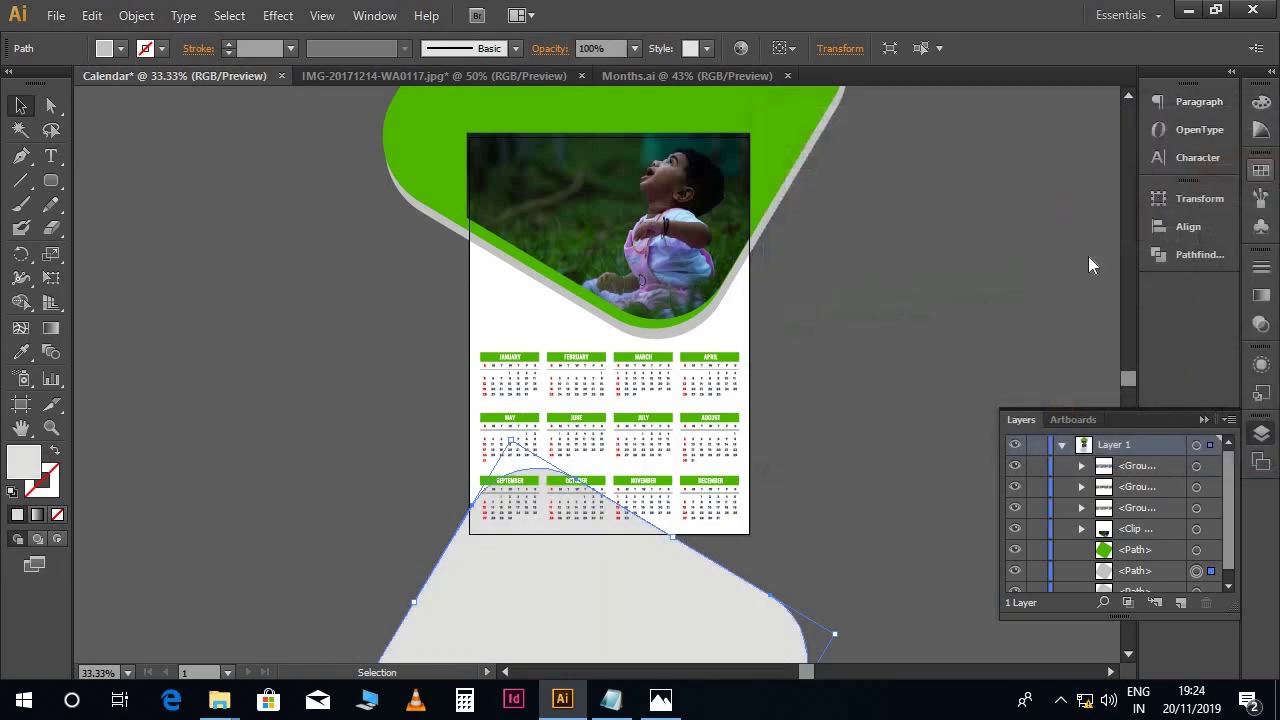
{"action": "key", "text": "ctrl+plus"}
{"action": "scroll", "coordinate": [806, 409], "scroll_direction": "down", "scroll_amount": 2}
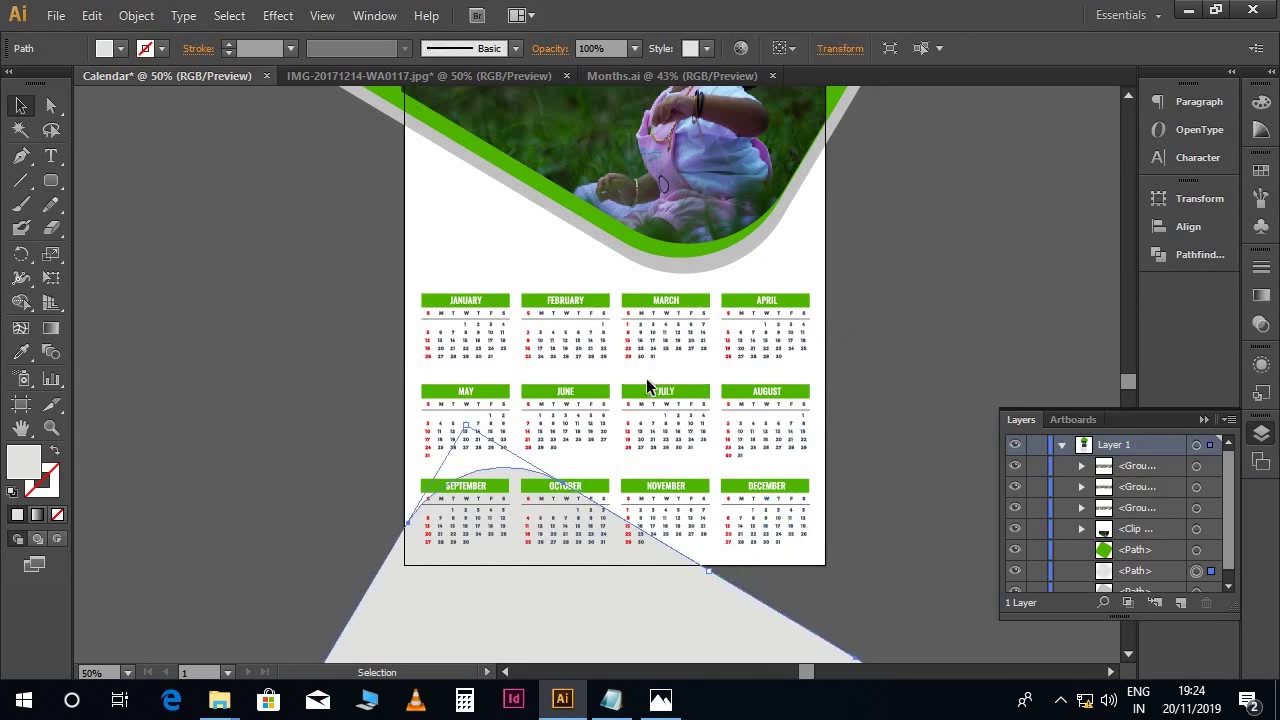
{"action": "double_click", "coordinate": [28, 460]}
{"action": "left_click", "coordinate": [781, 186]}
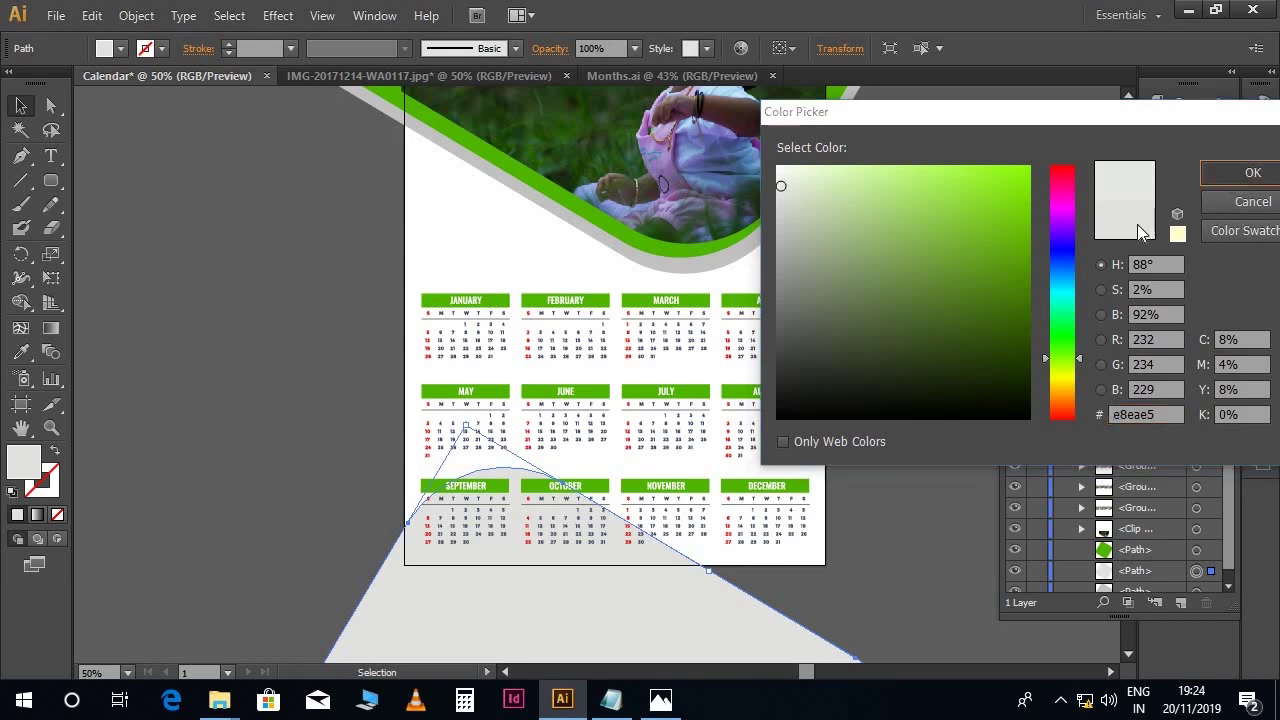
{"action": "key", "text": "Return"}
Lighten the original grey shadow band to d5d6d4
{"action": "left_click", "coordinate": [726, 255]}
{"action": "double_click", "coordinate": [29, 470]}
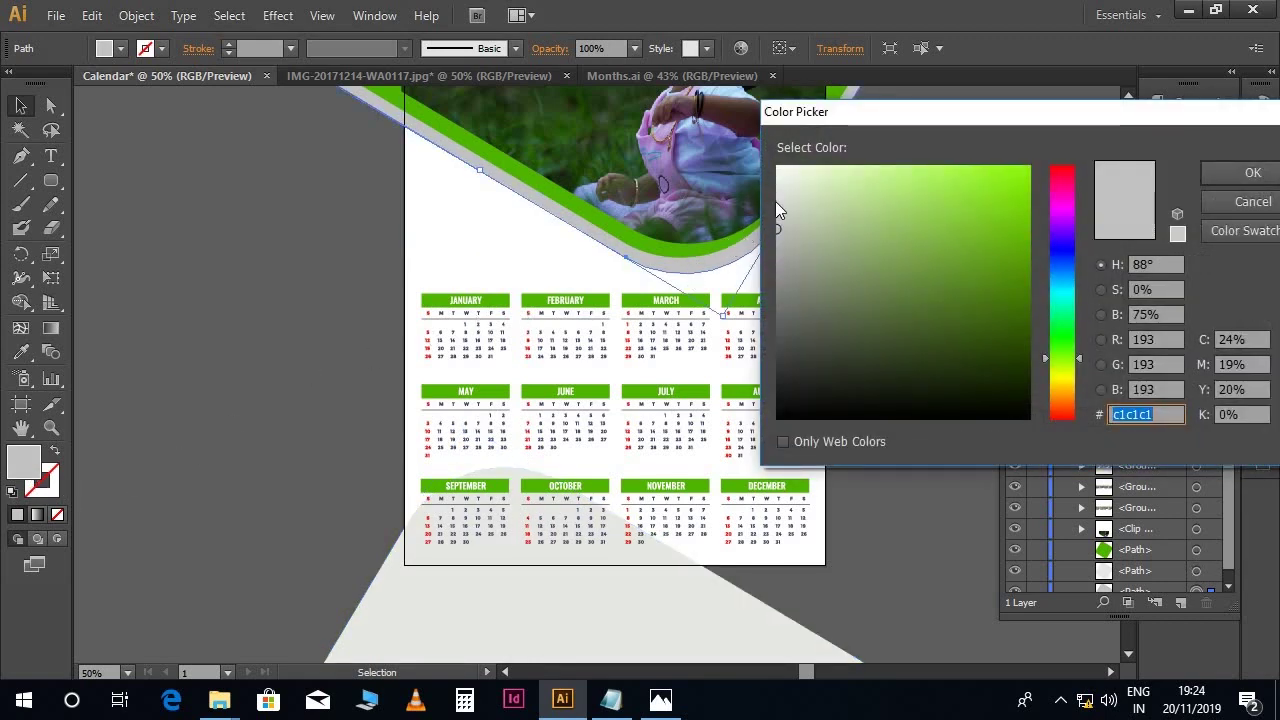
{"action": "left_click", "coordinate": [779, 204]}
{"action": "key", "text": "Return"}
{"action": "left_click", "coordinate": [875, 278]}
{"action": "scroll", "coordinate": [891, 289], "scroll_direction": "up", "scroll_amount": 2}
{"action": "scroll", "coordinate": [922, 282], "scroll_direction": "up", "scroll_amount": 1}
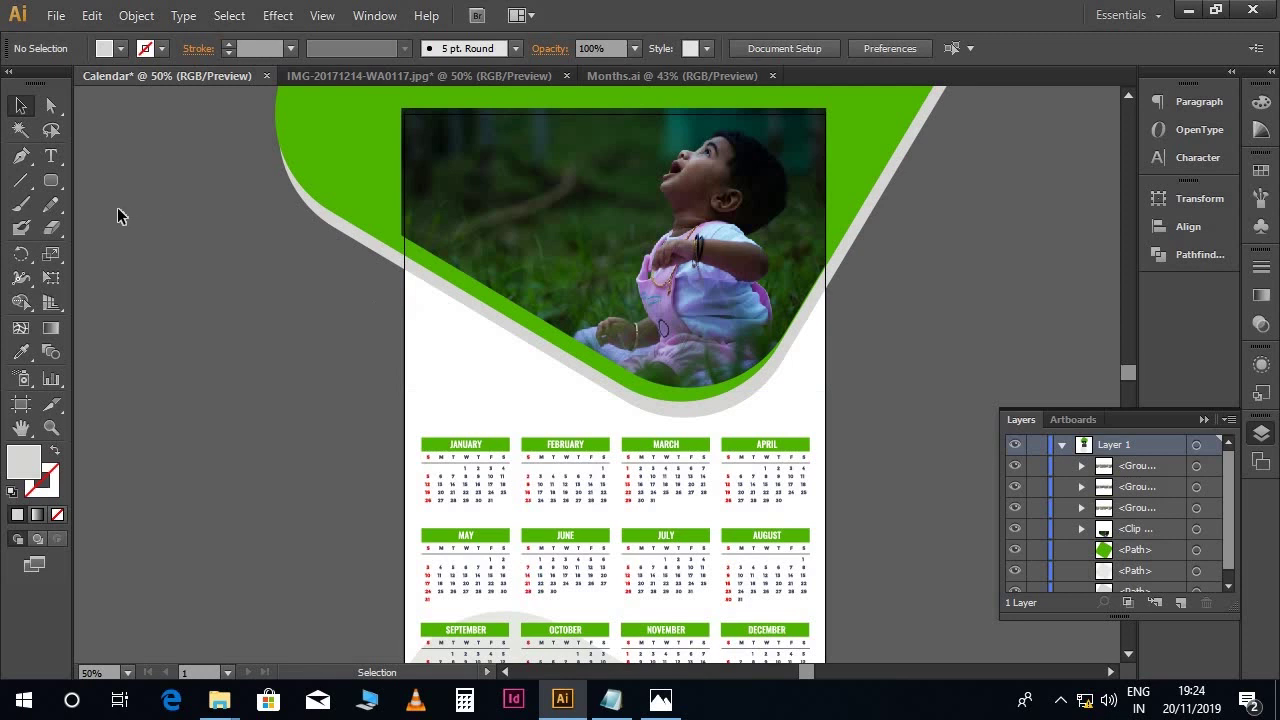
{"action": "left_click_drag", "start_coordinate": [52, 182], "coordinate": [108, 228]}
Draw a circle at the bottom tip of the photo's curve and fill it with the band's green
{"action": "left_click_drag", "start_coordinate": [554, 298], "coordinate": [658, 404]}
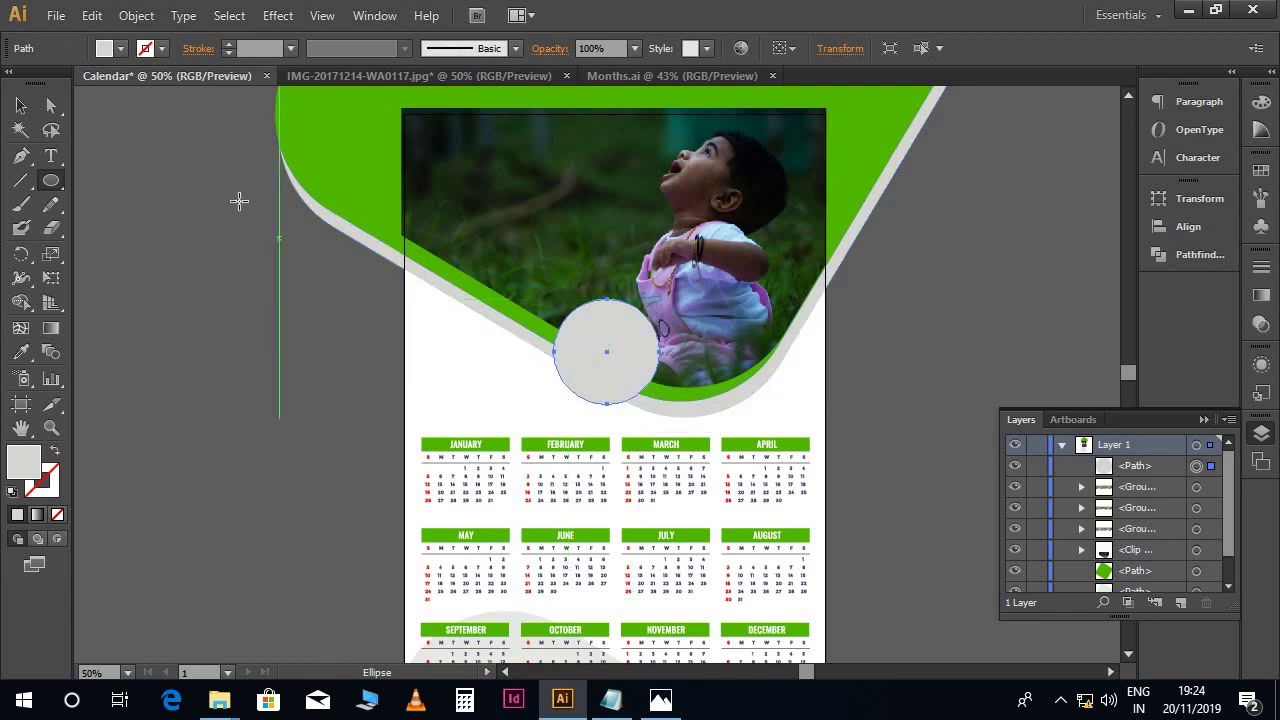
{"action": "left_click", "coordinate": [21, 106]}
{"action": "left_click_drag", "start_coordinate": [590, 332], "coordinate": [576, 350]}
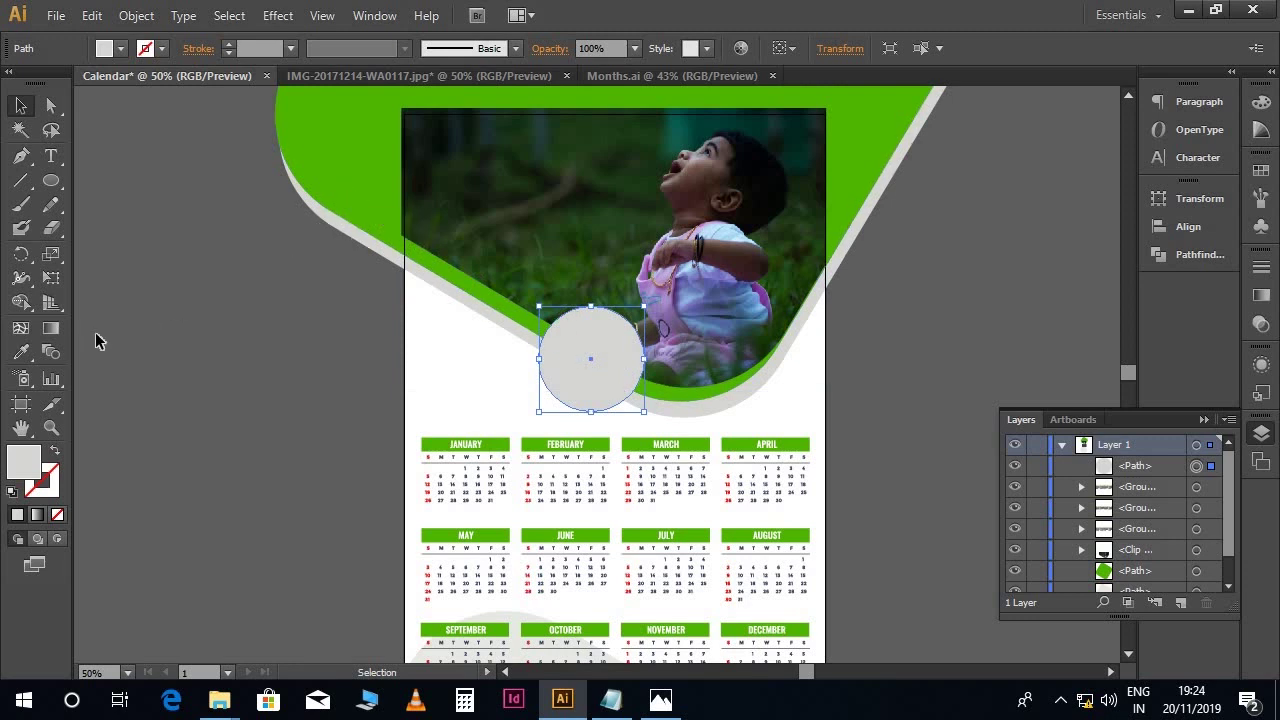
{"action": "left_click", "coordinate": [22, 352]}
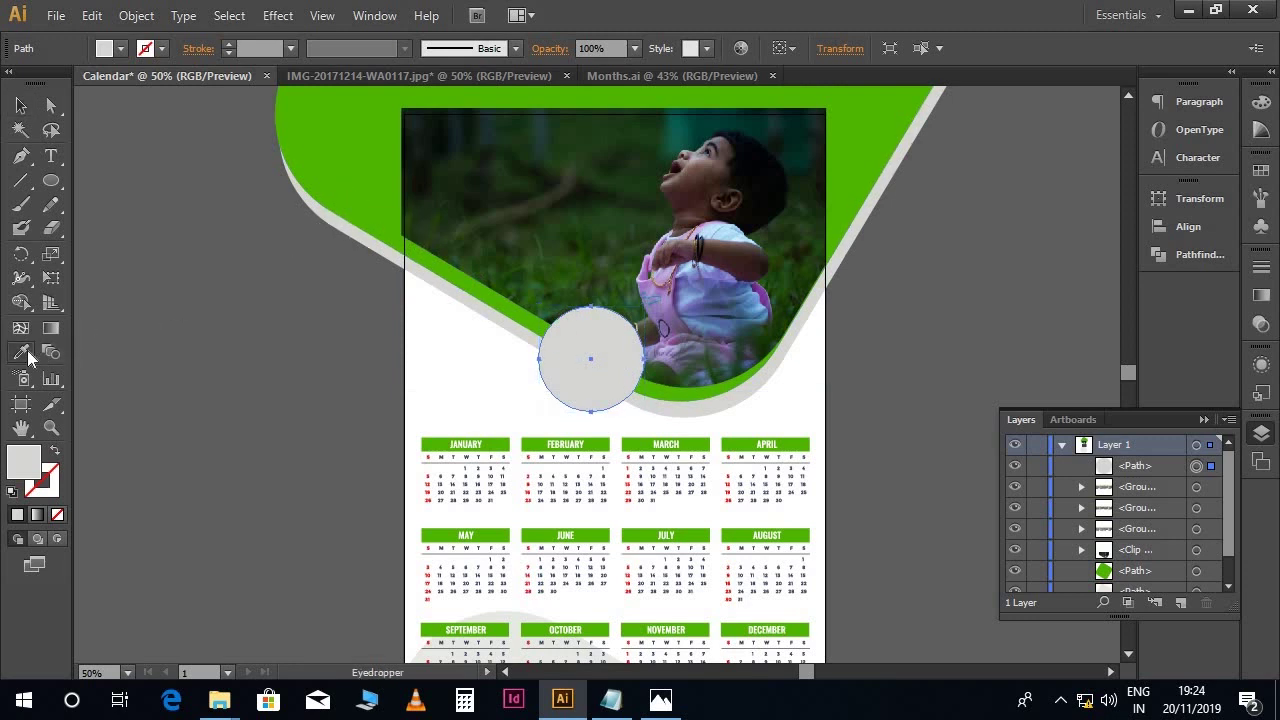
{"action": "left_click", "coordinate": [338, 168]}
{"action": "left_click", "coordinate": [21, 105]}
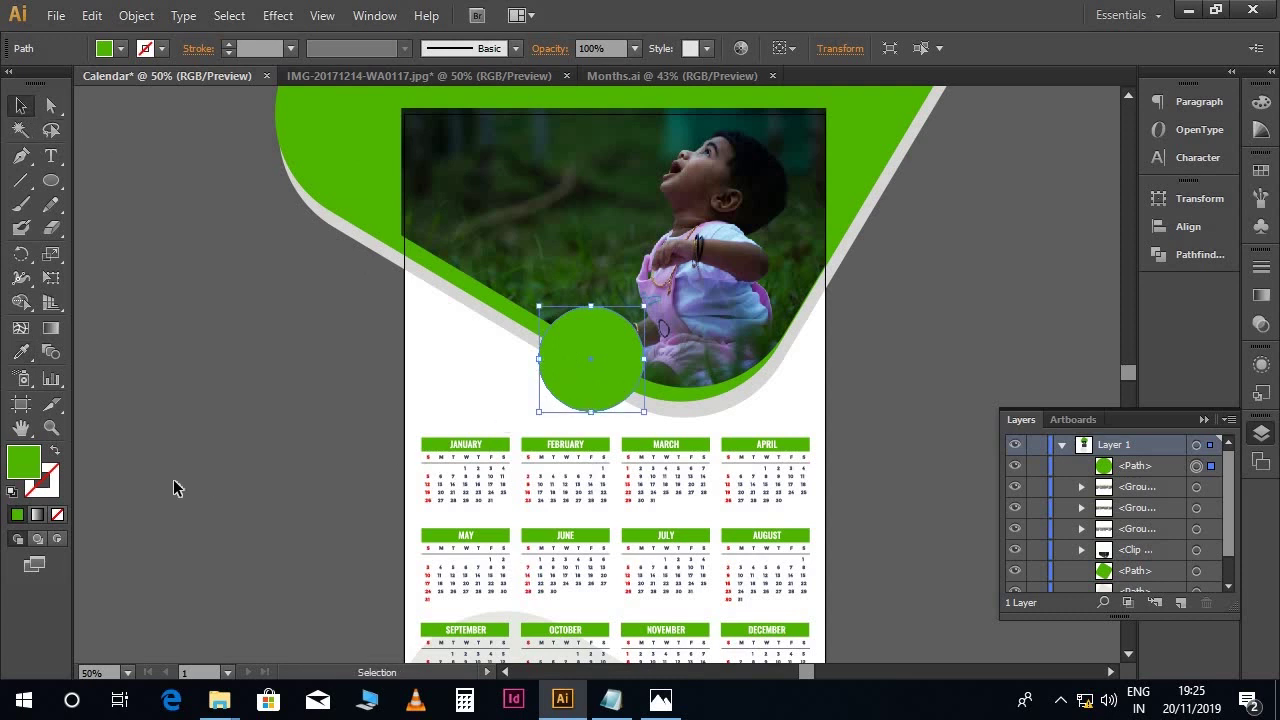
Give the circle a white 13 pt outline
{"action": "double_click", "coordinate": [52, 493]}
{"action": "left_click_drag", "start_coordinate": [820, 294], "coordinate": [770, 157]}
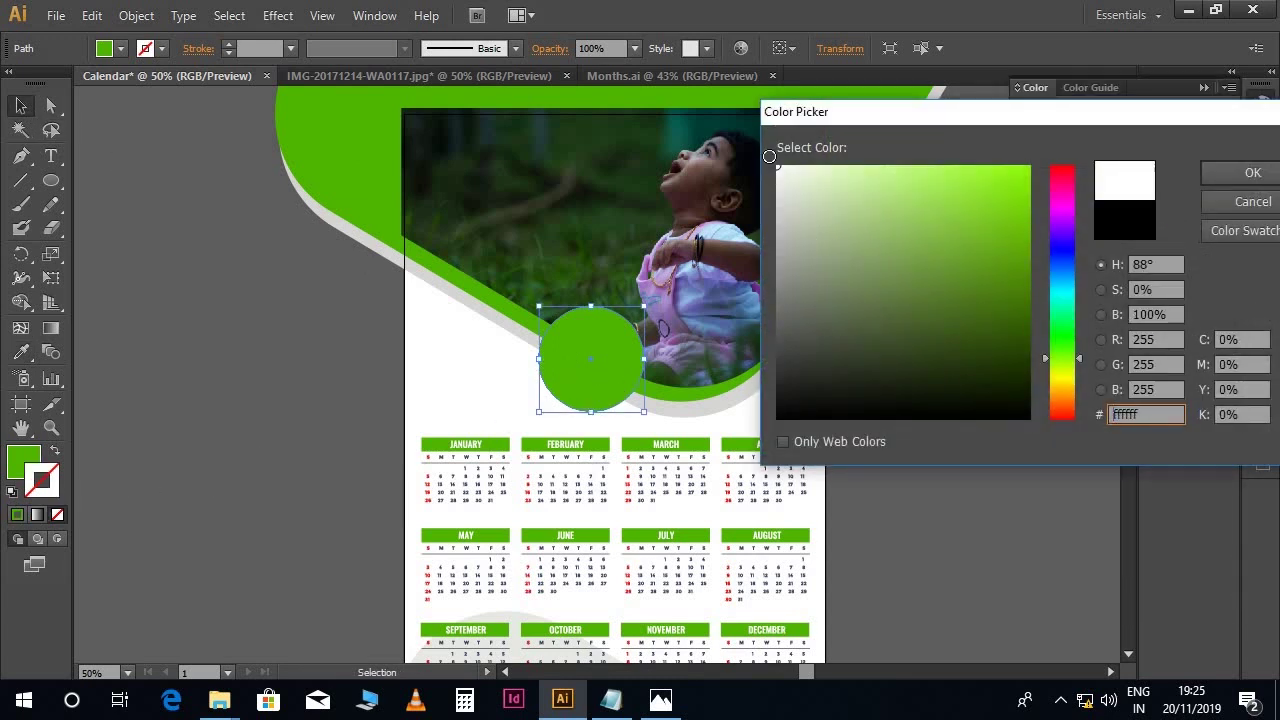
{"action": "left_click", "coordinate": [1220, 173]}
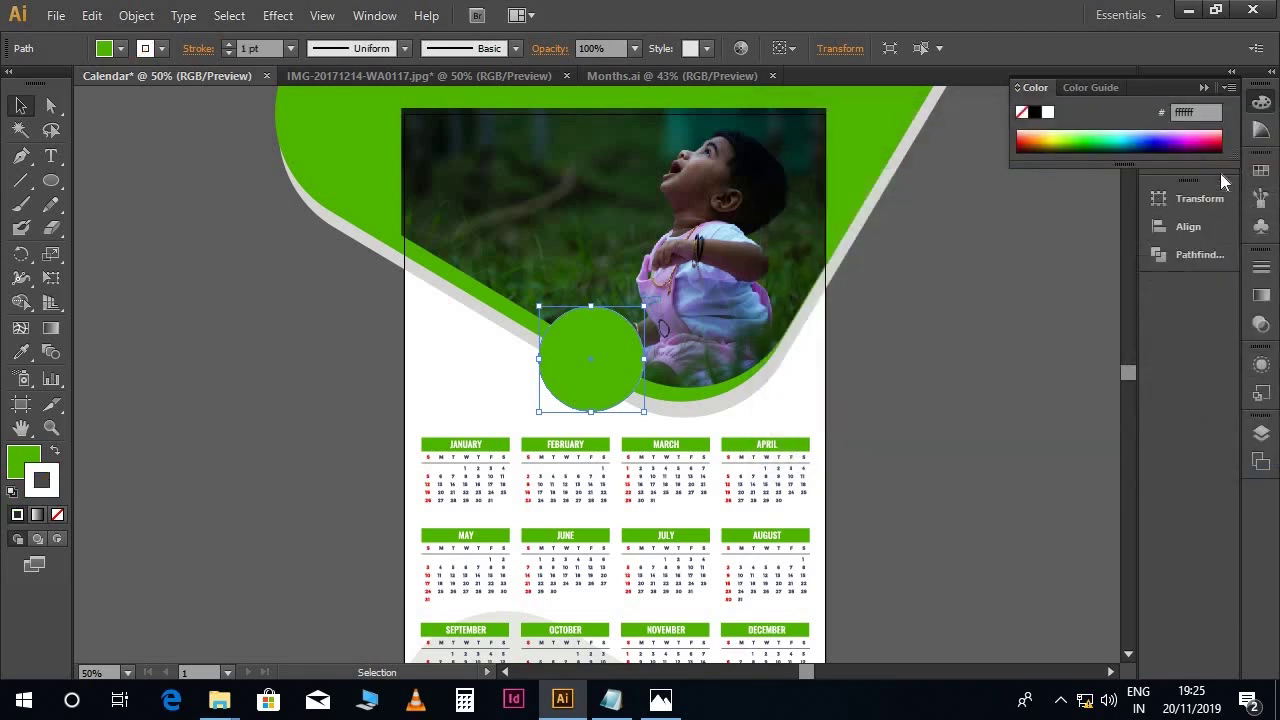
{"action": "left_click", "coordinate": [1261, 269]}
{"action": "left_click", "coordinate": [1064, 275]}
{"action": "left_click", "coordinate": [1064, 274]}
{"action": "left_click", "coordinate": [1064, 274]}
{"action": "left_click", "coordinate": [1064, 274]}
{"action": "left_click", "coordinate": [1064, 275]}
{"action": "left_click", "coordinate": [955, 338]}
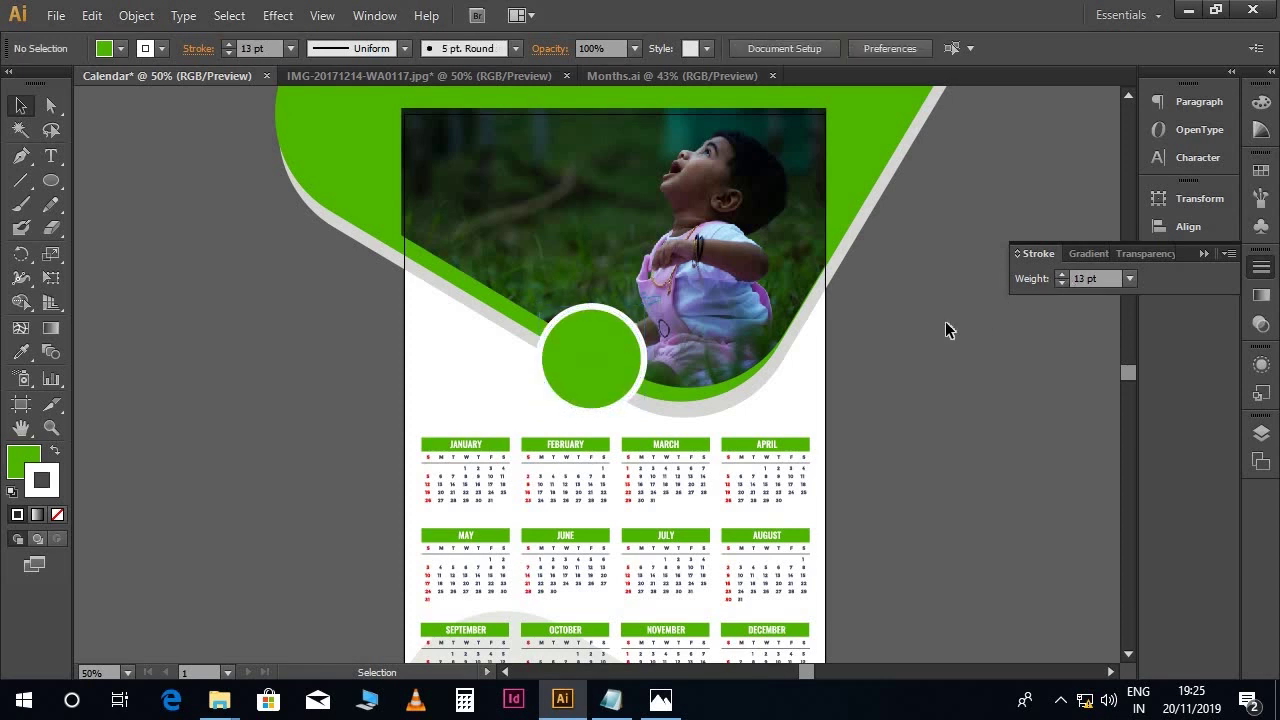
{"action": "left_click", "coordinate": [638, 368]}
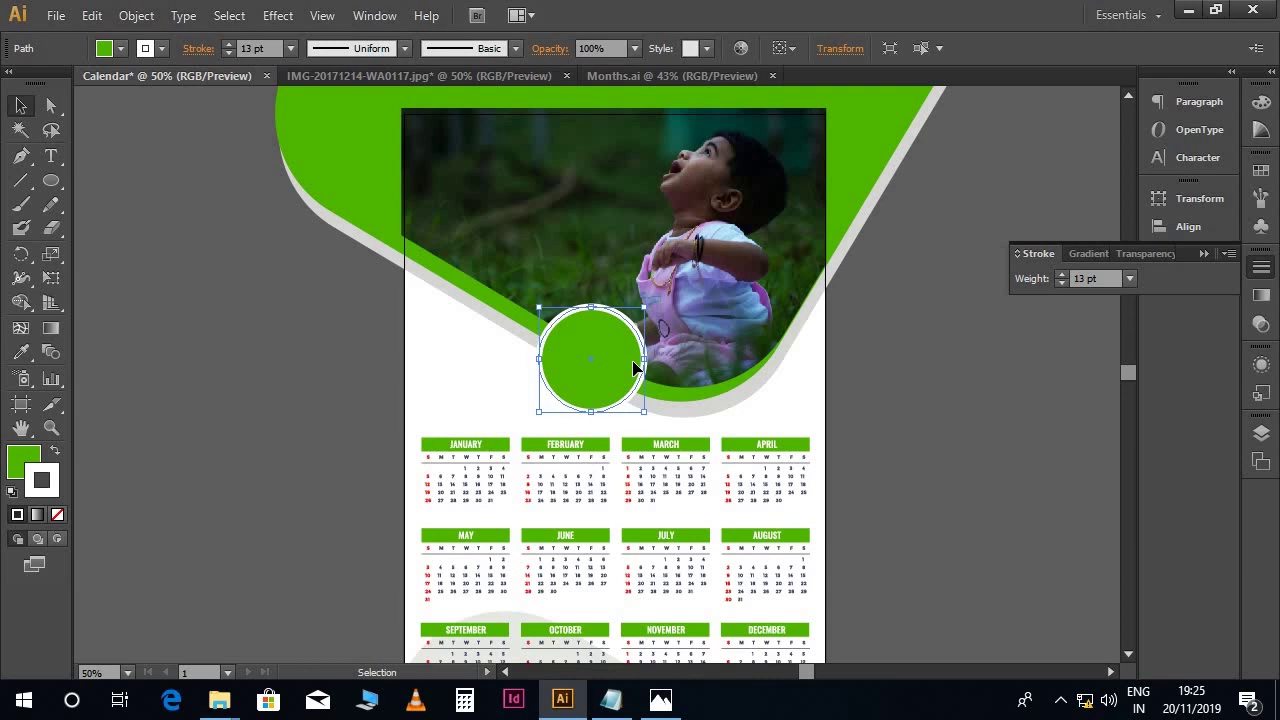
{"action": "left_click", "coordinate": [418, 349]}
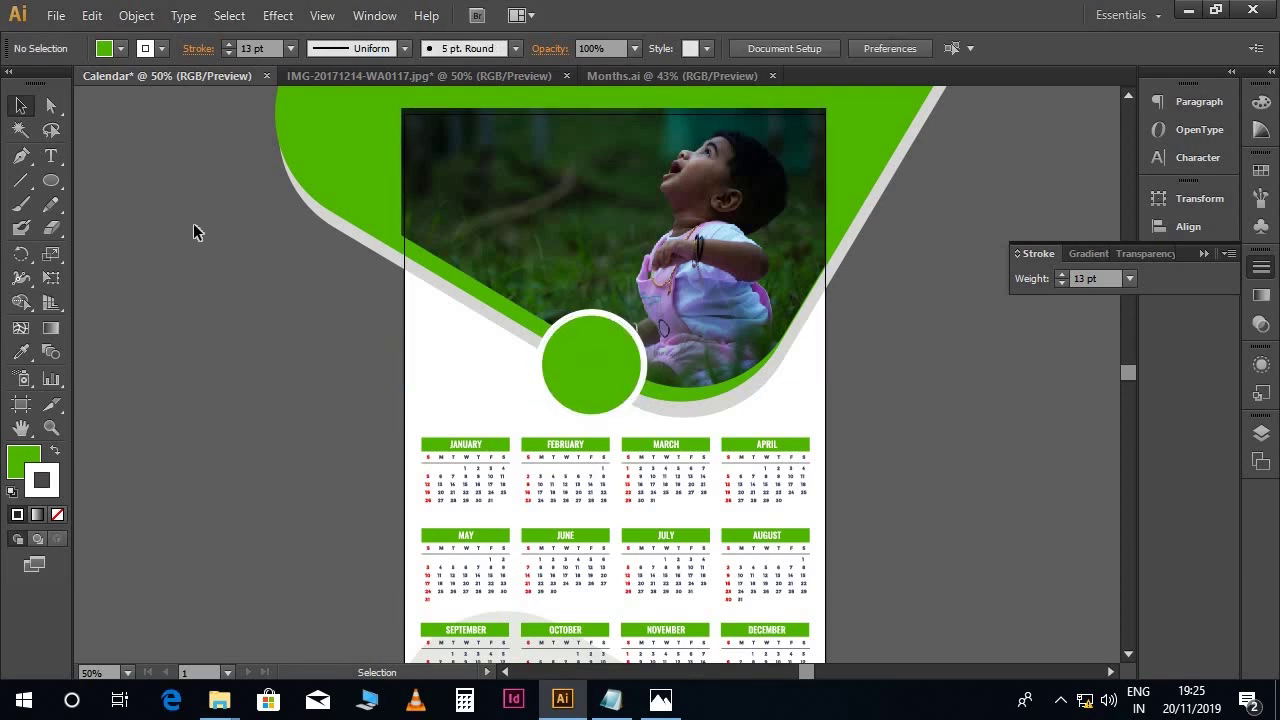
{"action": "left_click", "coordinate": [51, 156]}
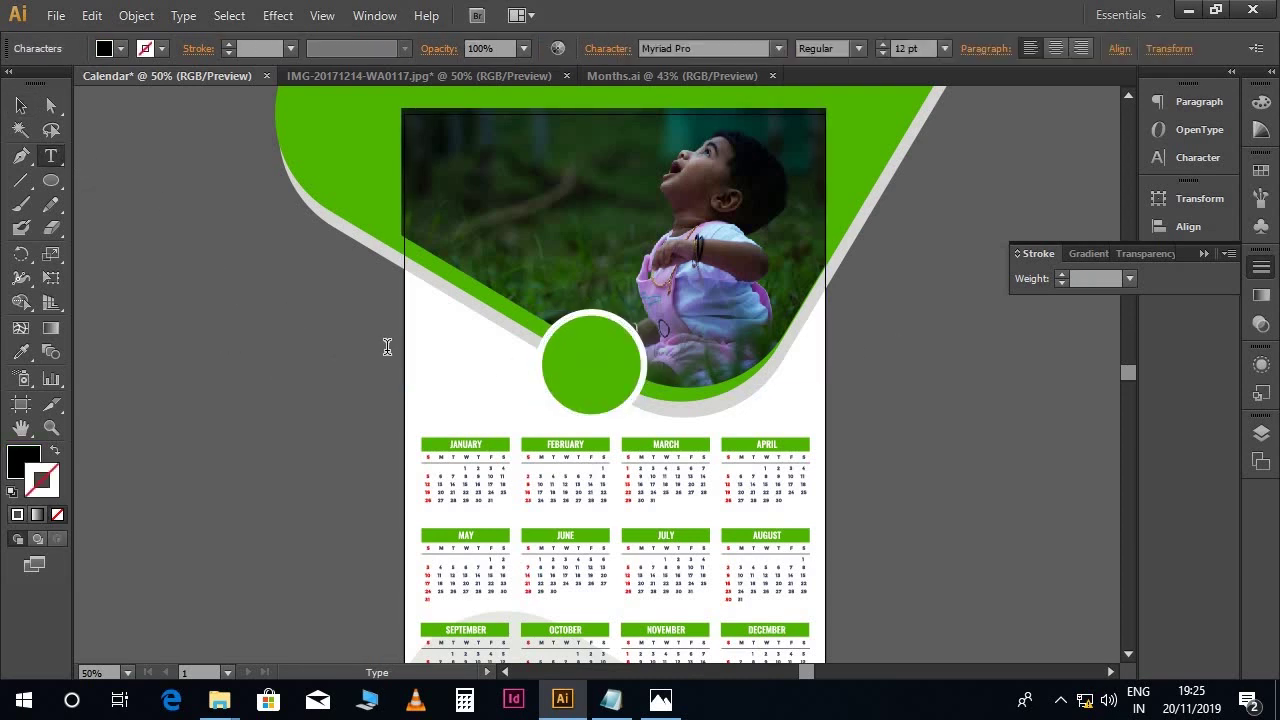
Set the 2020 text in Bebas at 80 pt and move it onto the green circle
{"action": "key", "text": "ctrl+a"}
{"action": "type", "text": "50"}
{"action": "key", "text": "Return"}
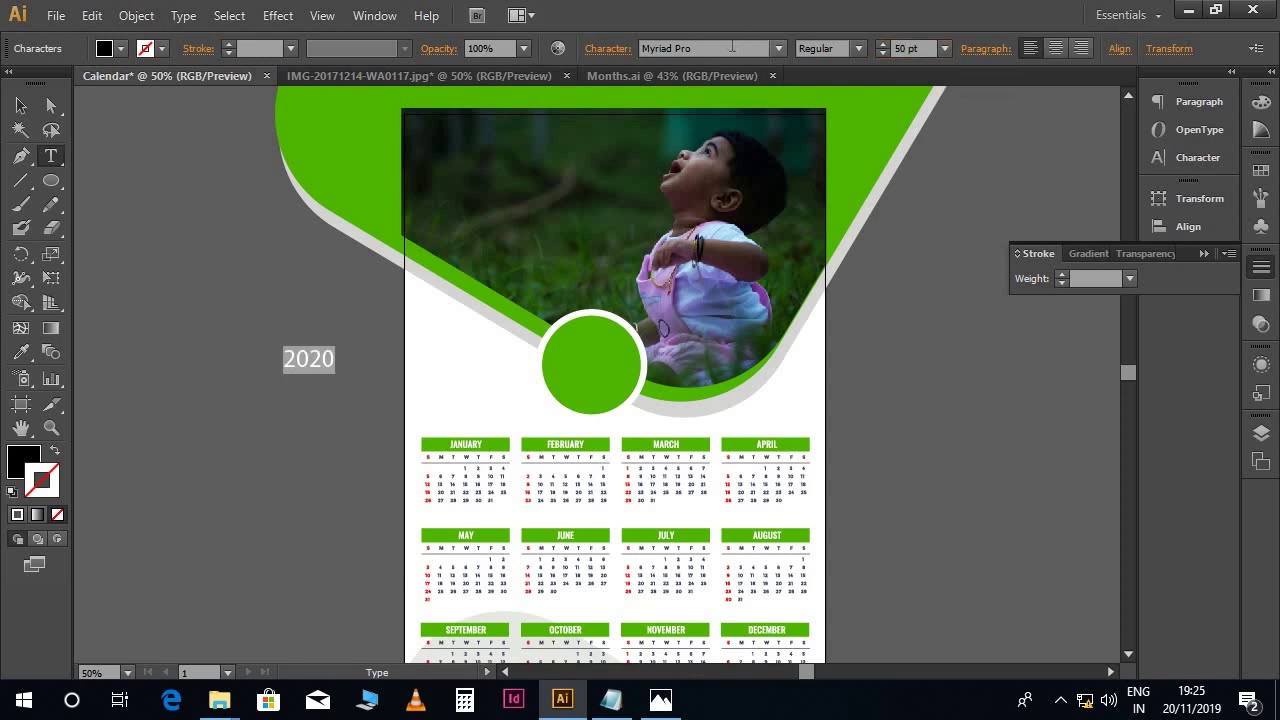
{"action": "left_click", "coordinate": [732, 47]}
{"action": "type", "text": "Babas"}
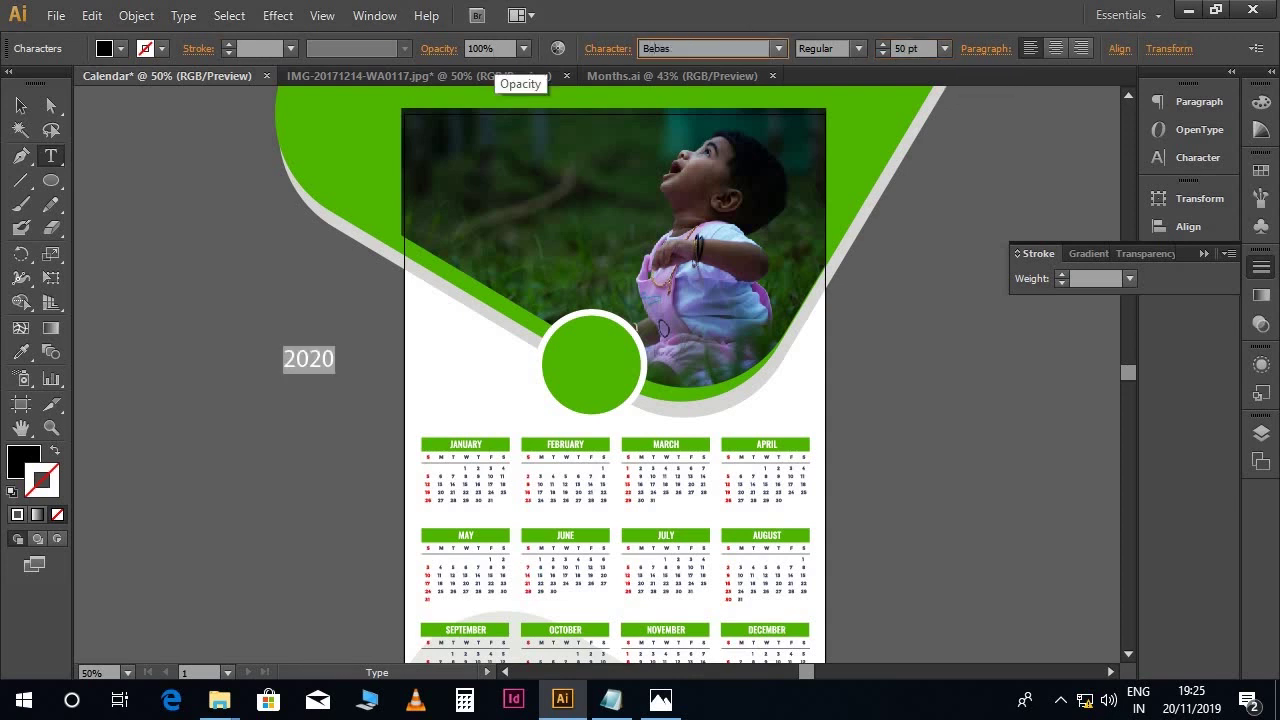
{"action": "key", "text": "Return"}
{"action": "left_click", "coordinate": [928, 48]}
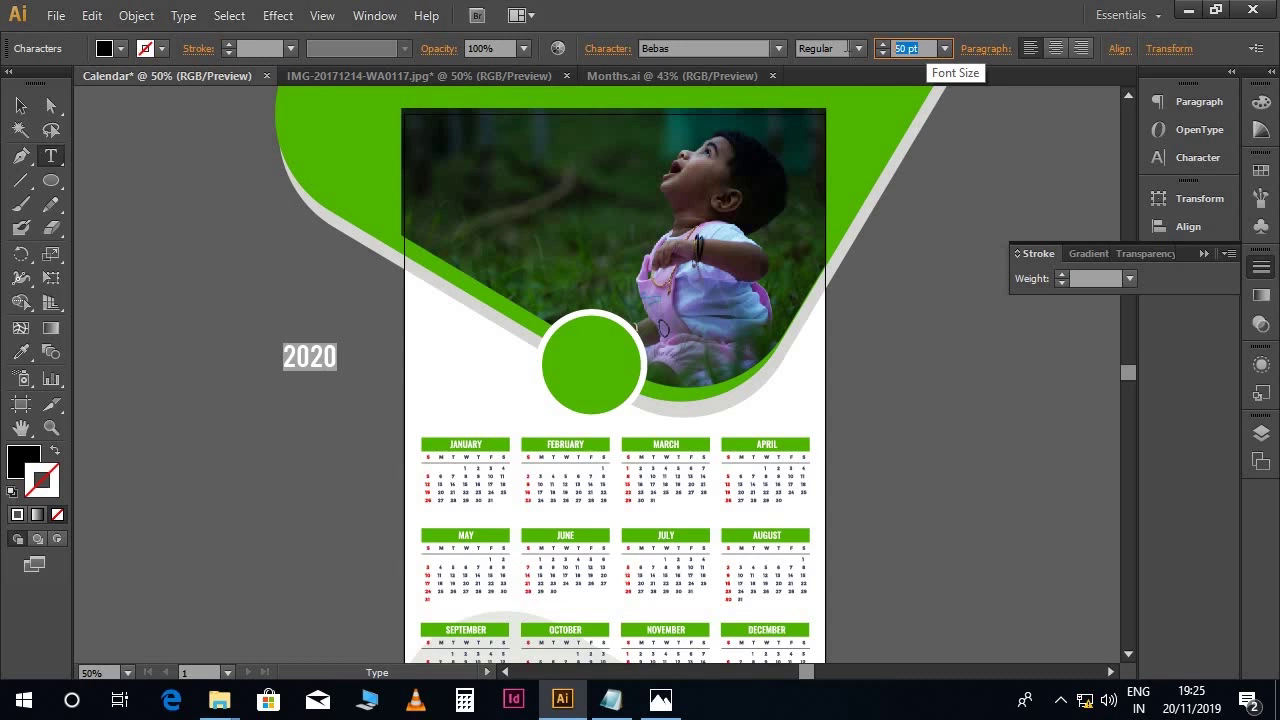
{"action": "type", "text": "80"}
{"action": "key", "text": "Return"}
{"action": "left_click", "coordinate": [22, 105]}
{"action": "left_click_drag", "start_coordinate": [326, 352], "coordinate": [600, 376]}
Change the 2020 text fill colour to white
{"action": "key", "text": "t"}
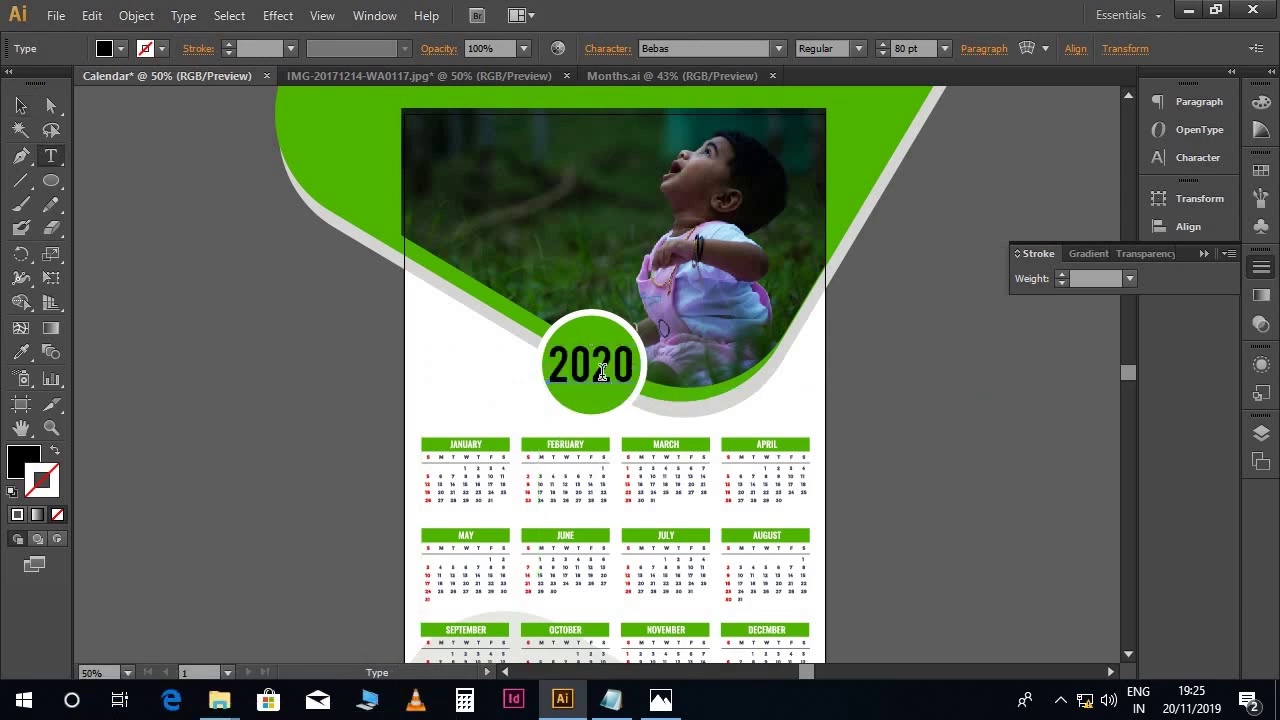
{"action": "left_click", "coordinate": [600, 378]}
{"action": "key", "text": "ctrl+a"}
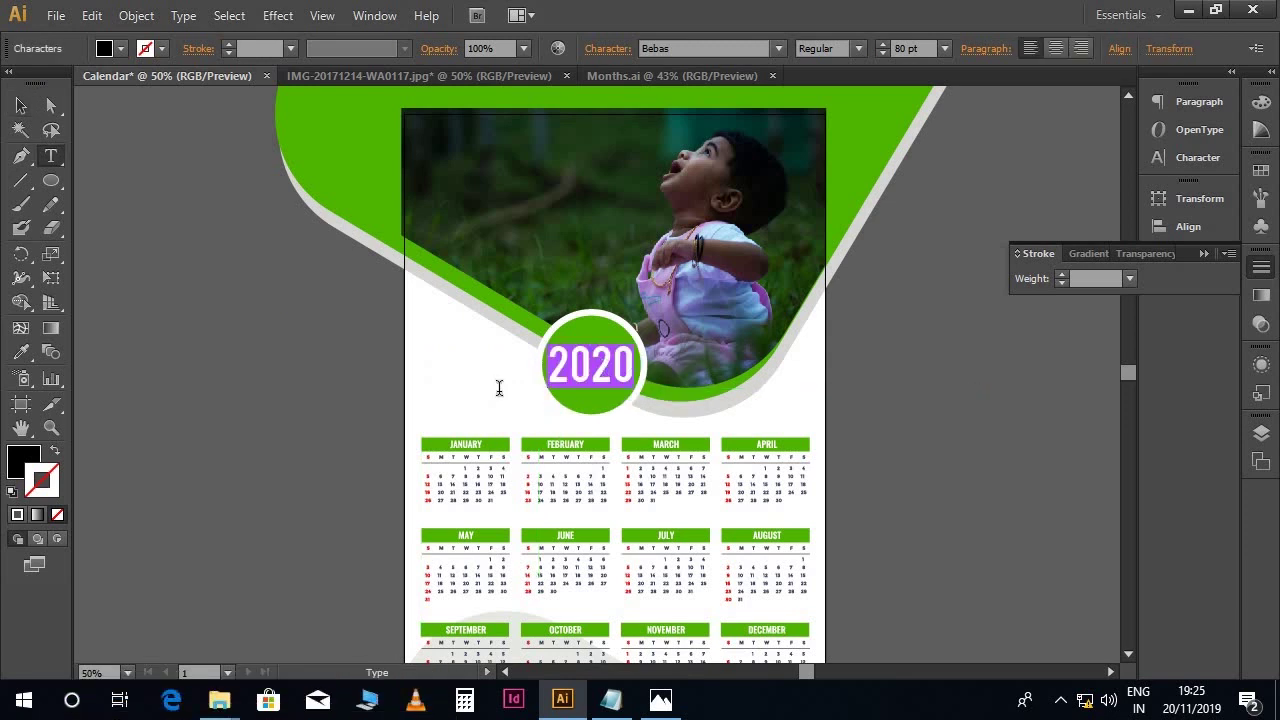
{"action": "double_click", "coordinate": [22, 458]}
{"action": "left_click_drag", "start_coordinate": [803, 309], "coordinate": [786, 163]}
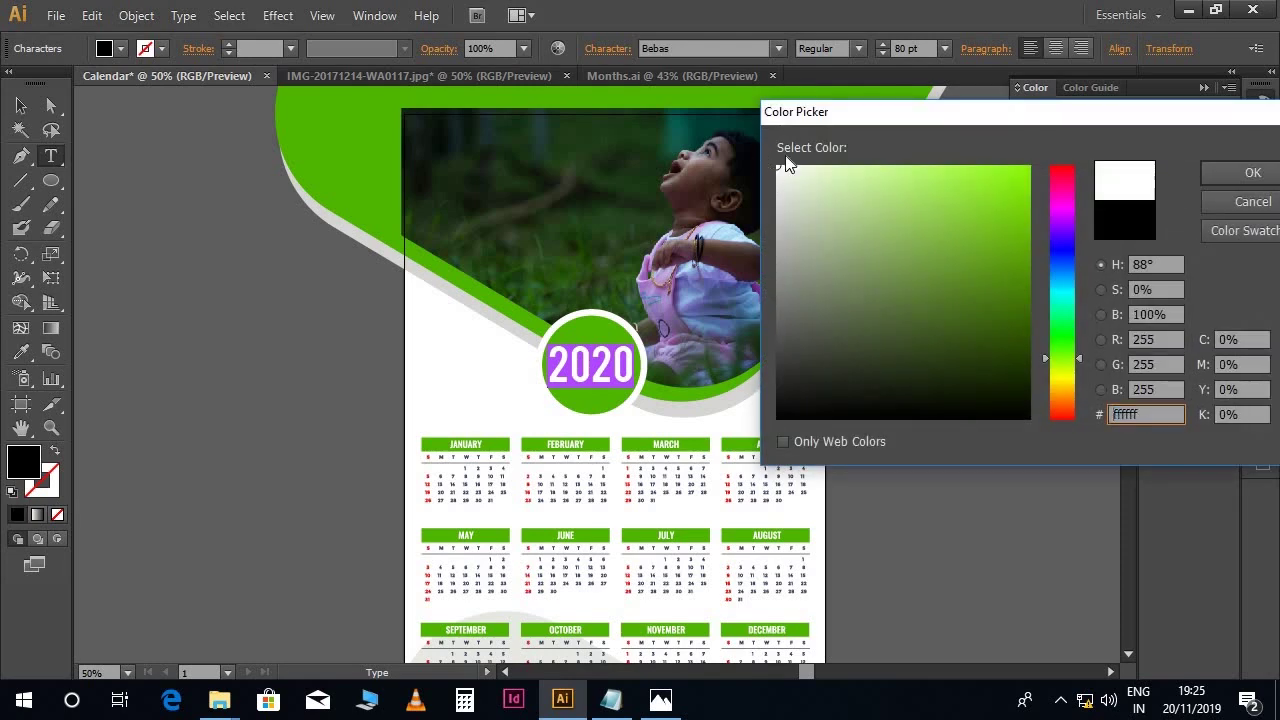
{"action": "left_click", "coordinate": [1252, 172]}
{"action": "key", "text": "ctrl+="}
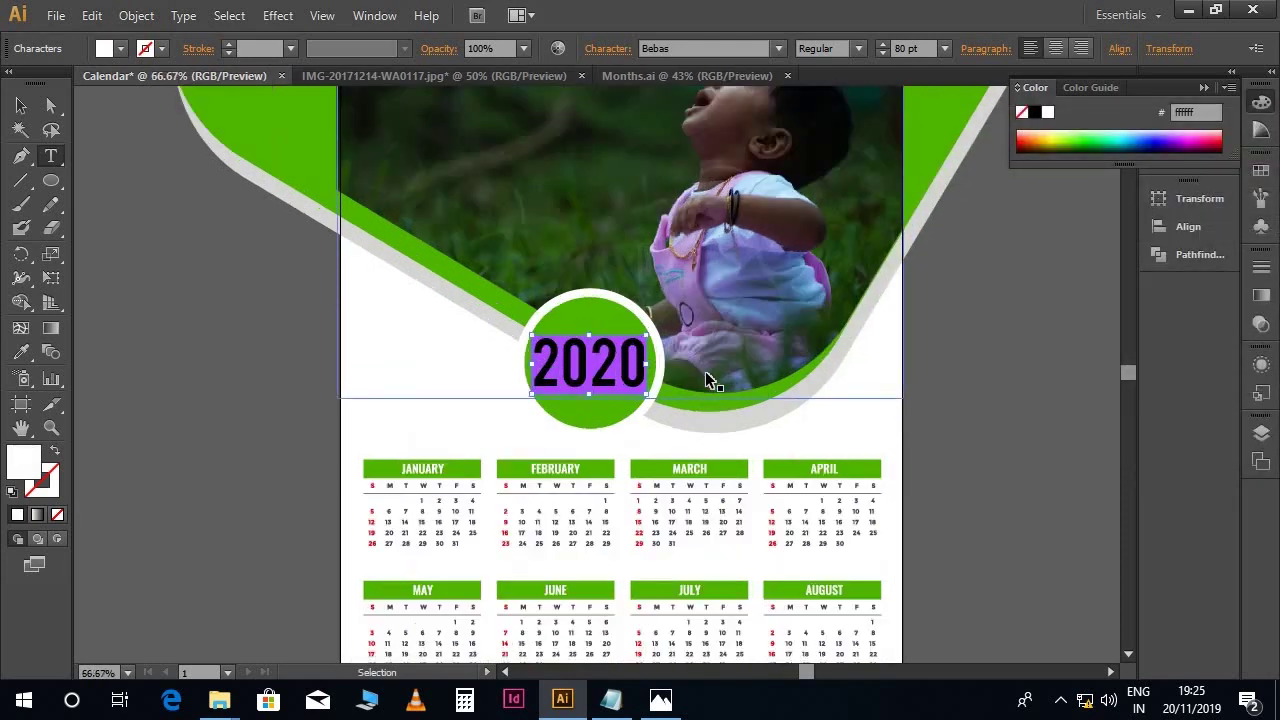
{"action": "key", "text": "ctrl+="}
{"action": "left_click", "coordinate": [579, 371]}
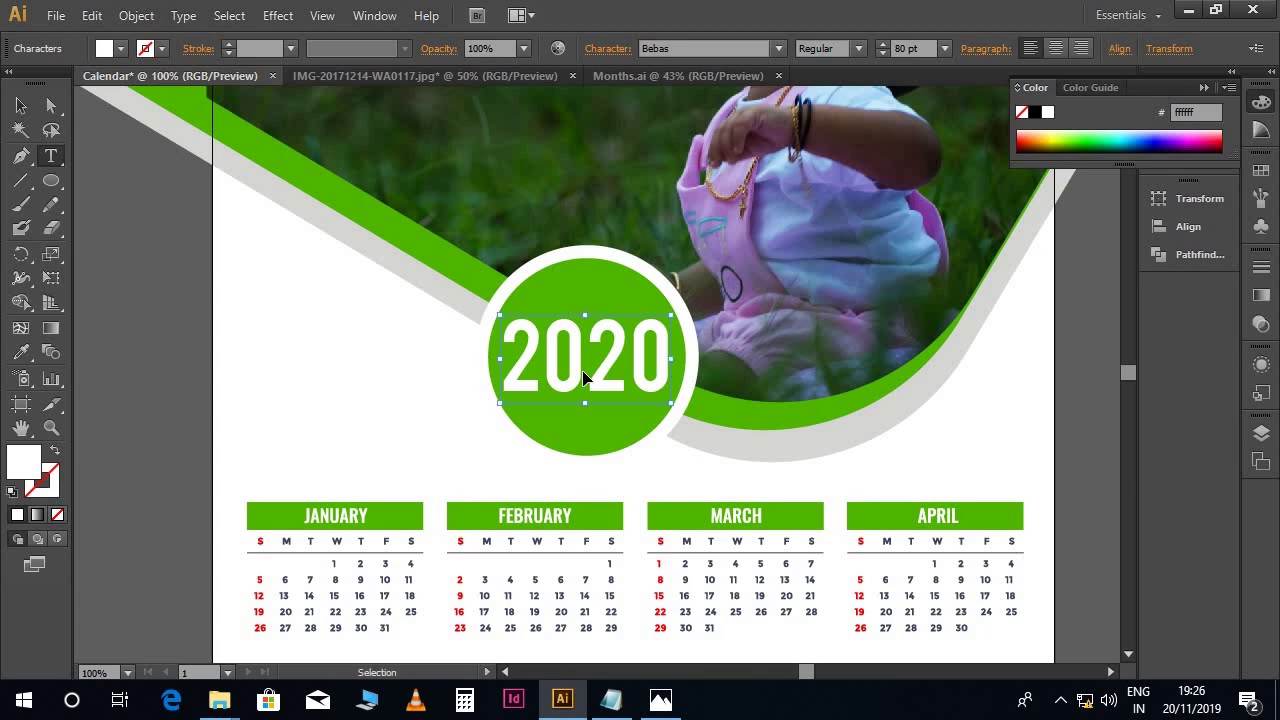
{"action": "double_click", "coordinate": [584, 372]}
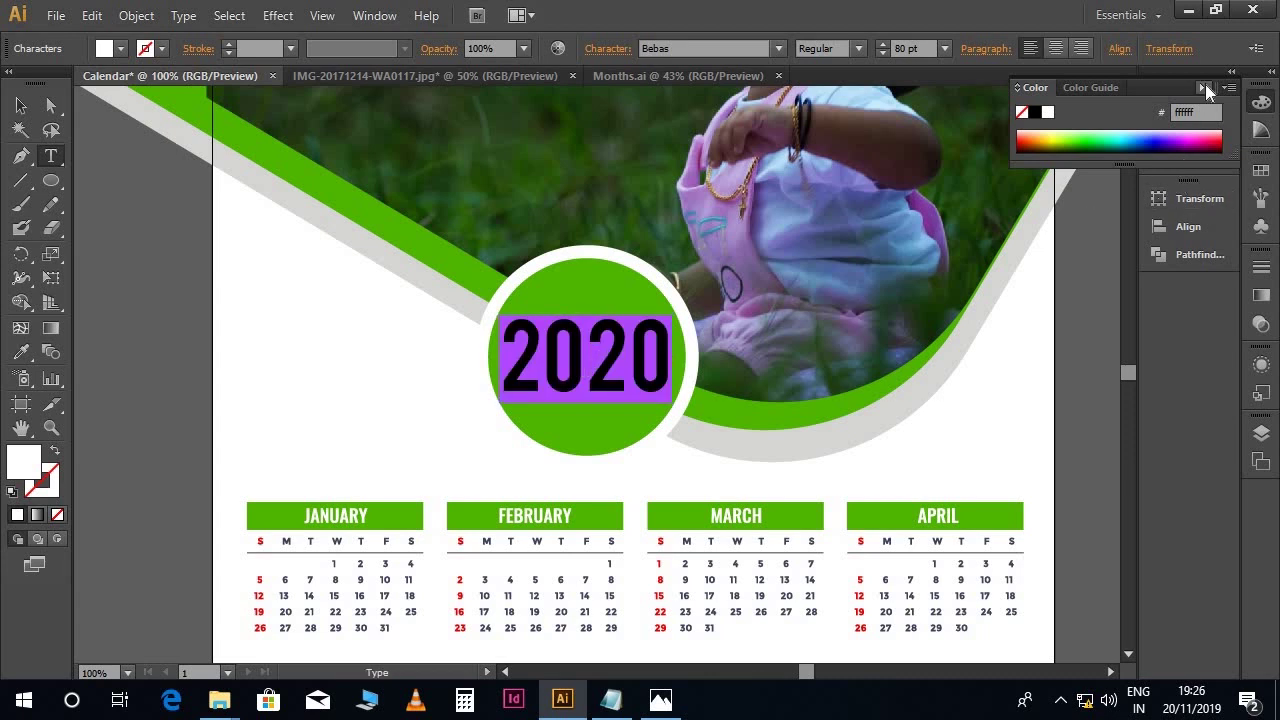
{"action": "left_click", "coordinate": [1205, 87]}
Set the tracking of the 2020 text to -50 in the Character panel
{"action": "left_click", "coordinate": [1201, 158]}
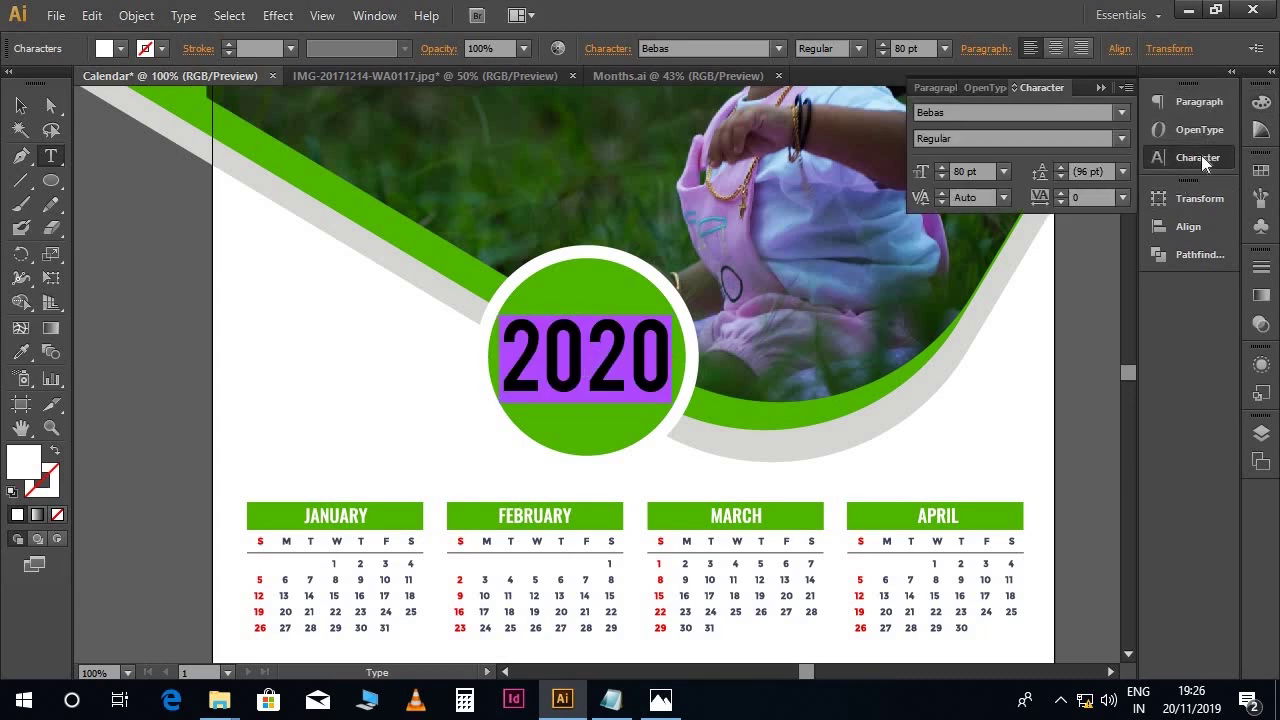
{"action": "left_click", "coordinate": [1119, 198]}
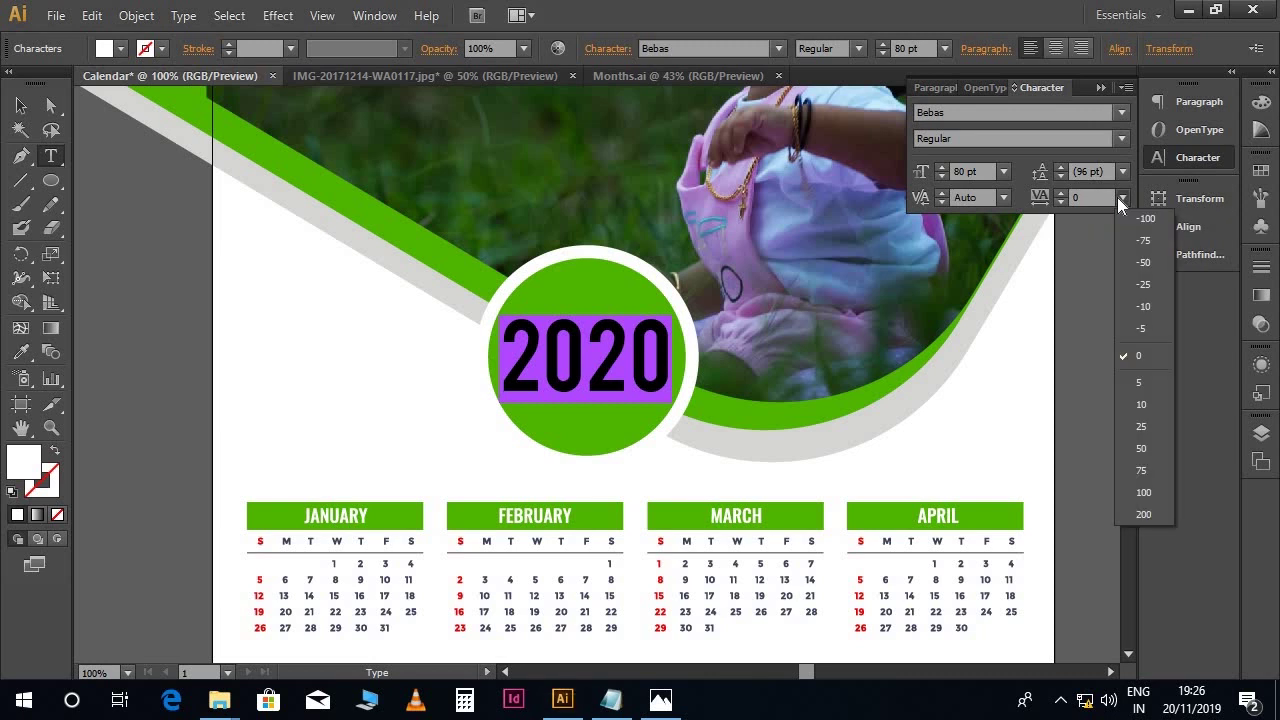
{"action": "left_click", "coordinate": [1141, 283]}
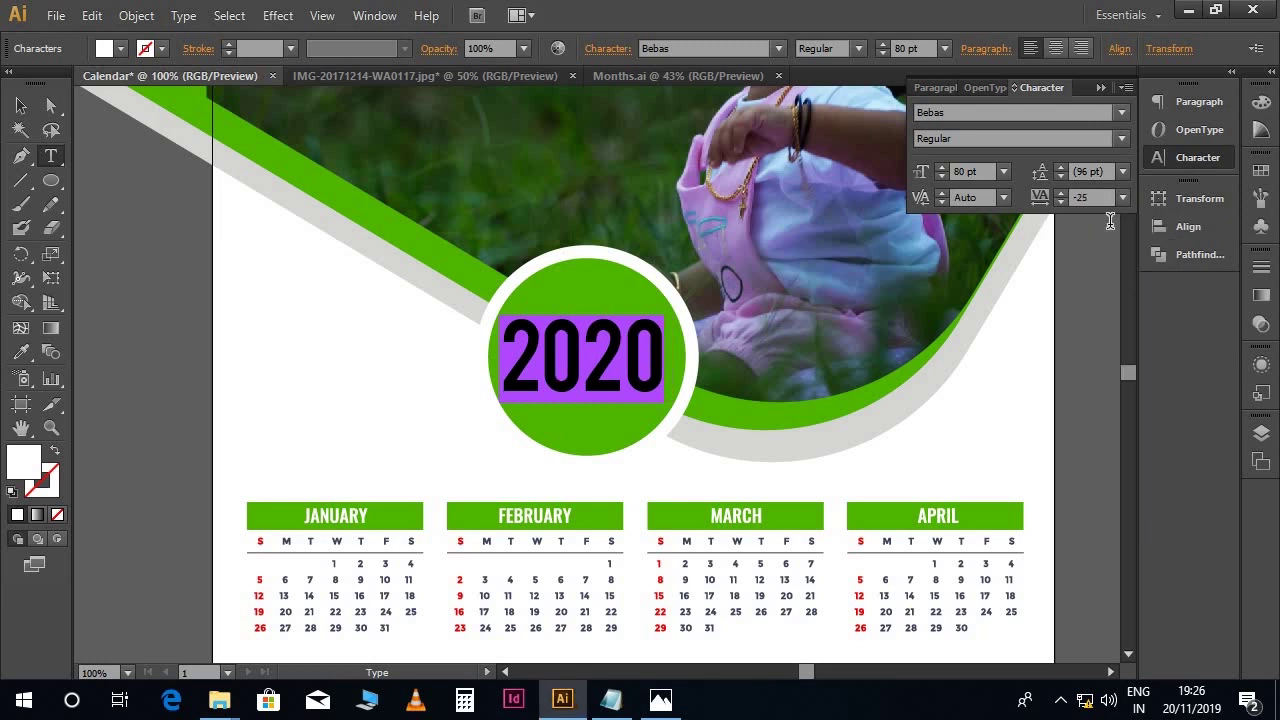
{"action": "left_click", "coordinate": [1118, 198]}
{"action": "left_click", "coordinate": [1143, 260]}
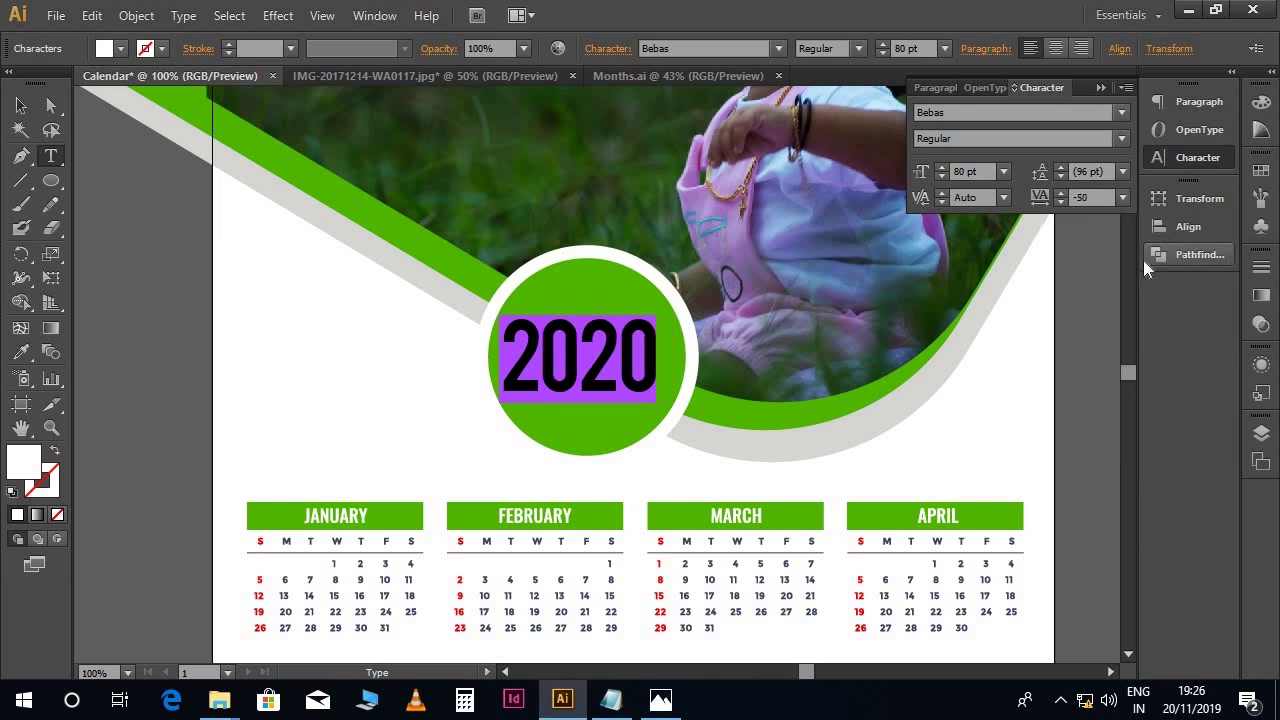
Centre the 2020 text horizontally within the green circle
{"action": "left_click", "coordinate": [21, 105]}
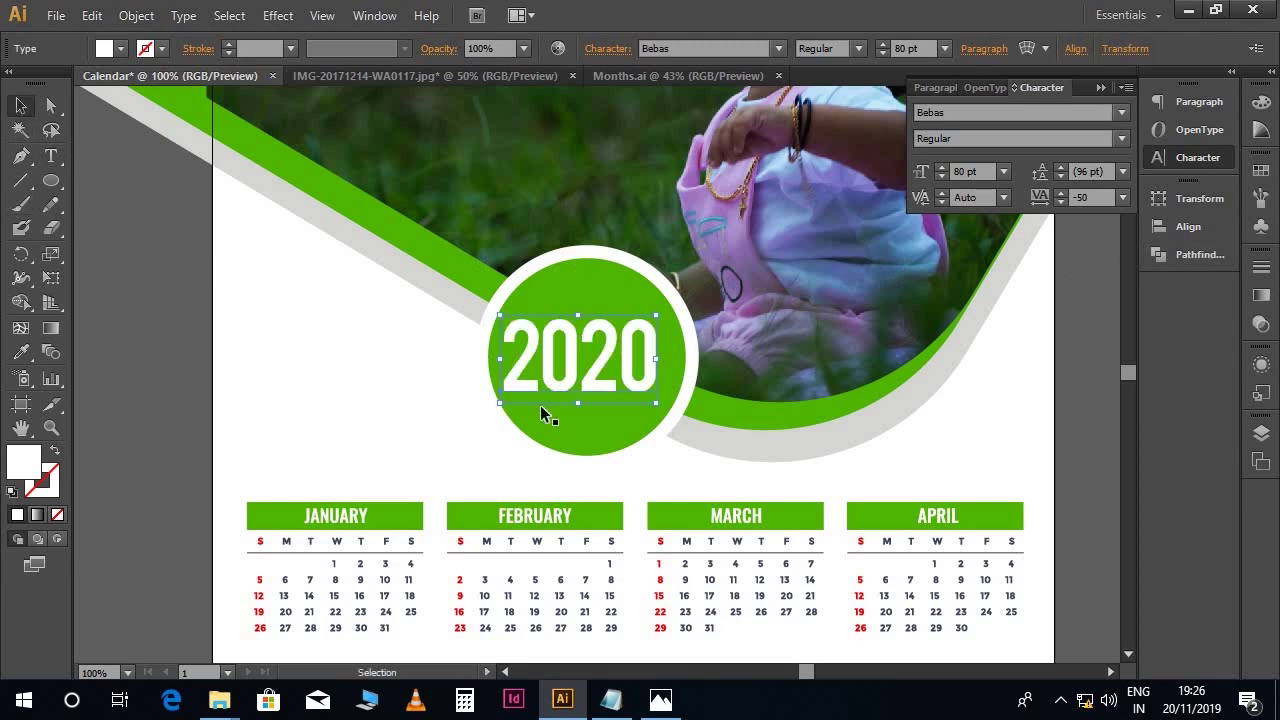
{"action": "key", "text": "shift+Right"}
{"action": "key", "text": "Right"}
{"action": "key", "text": "Right"}
{"action": "key", "text": "Left"}
{"action": "key", "text": "Left"}
{"action": "left_click", "coordinate": [563, 291], "text": "shift"}
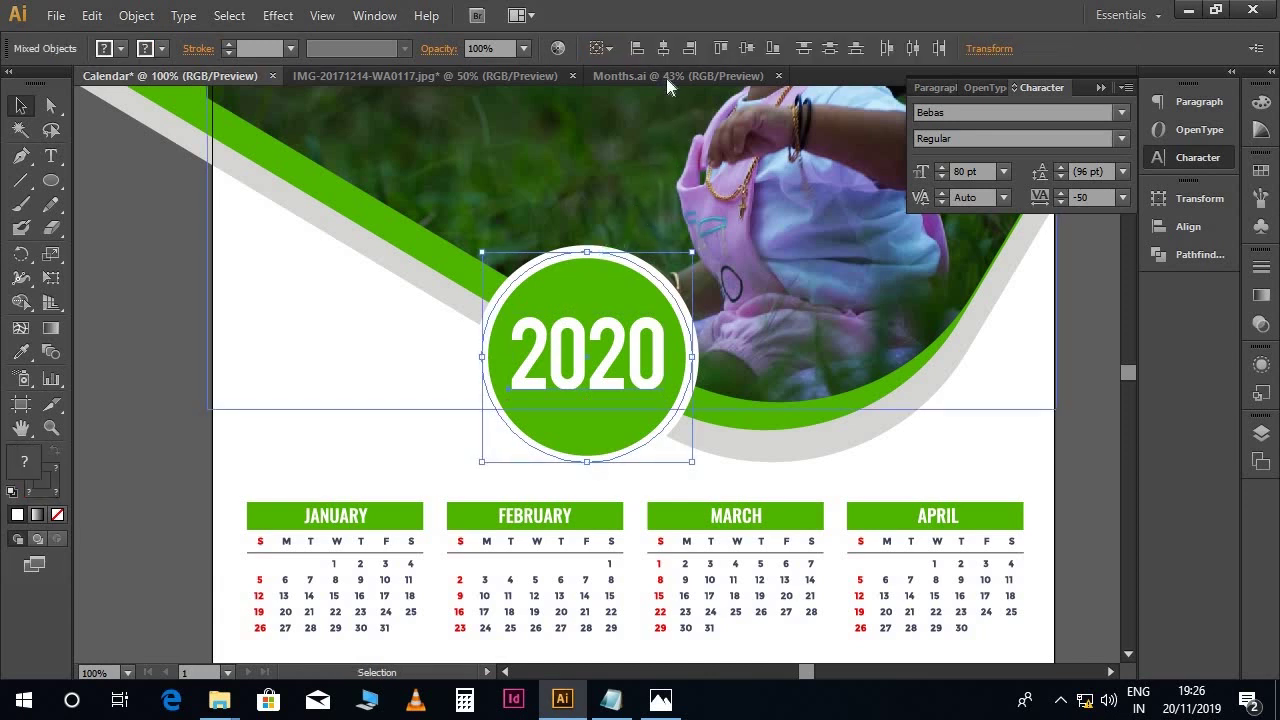
{"action": "left_click", "coordinate": [664, 46]}
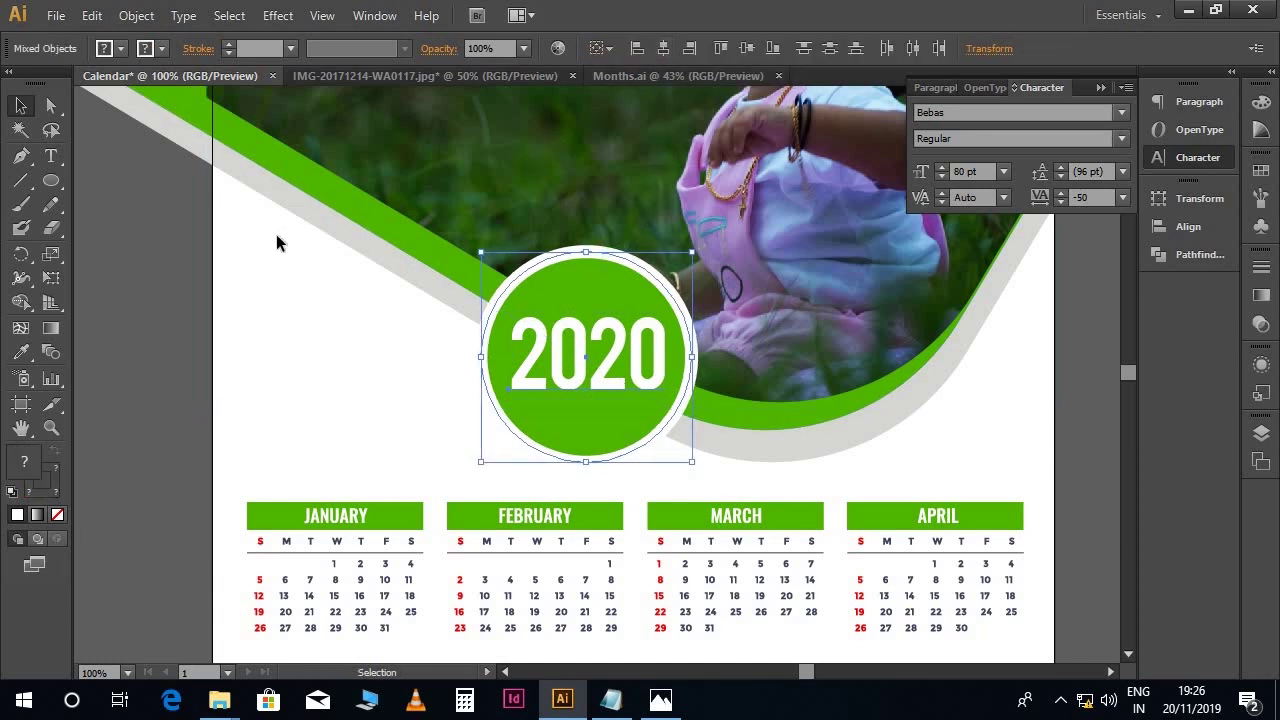
{"action": "key", "text": "ctrl+shift+a"}
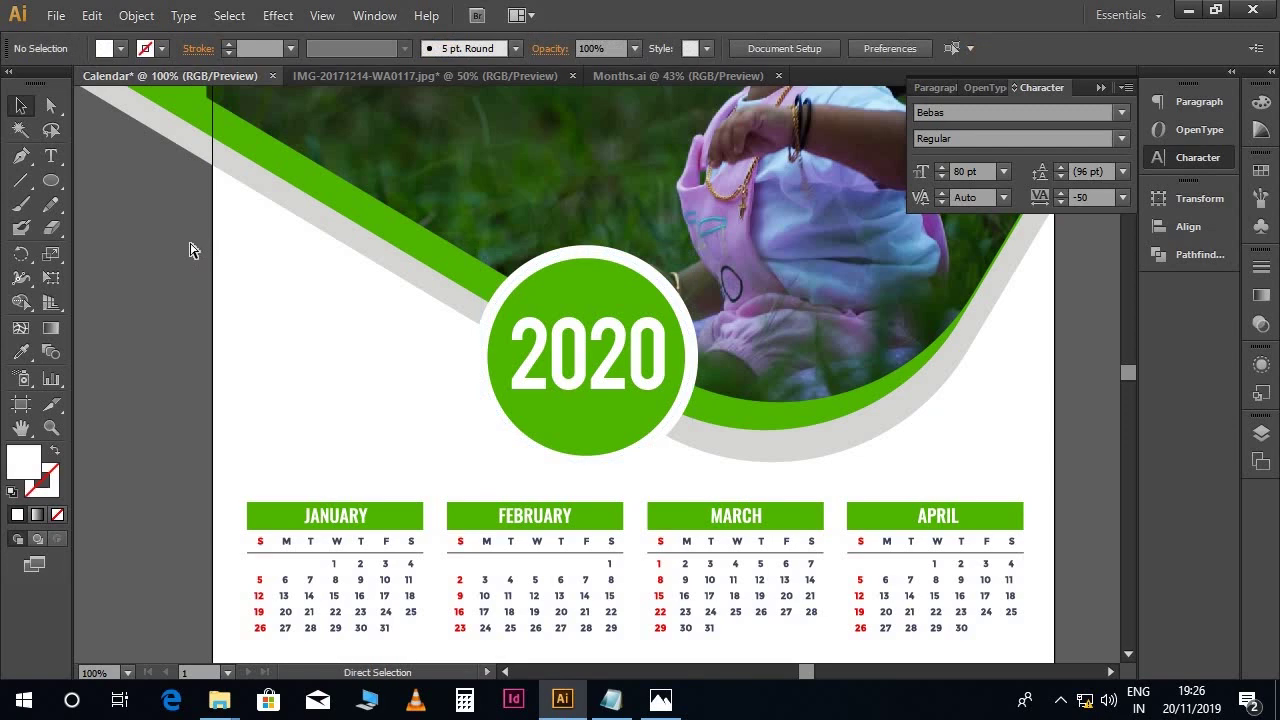
Place a slightly larger copy of the green circle up-left of the 2020 badge
{"action": "key", "text": "ctrl+minus"}
{"action": "key", "text": "ctrl+minus"}
{"action": "left_click", "coordinate": [612, 326]}
{"action": "left_click_drag", "start_coordinate": [612, 326], "coordinate": [547, 219]}
{"action": "key", "text": "e"}
{"action": "key", "text": "v"}
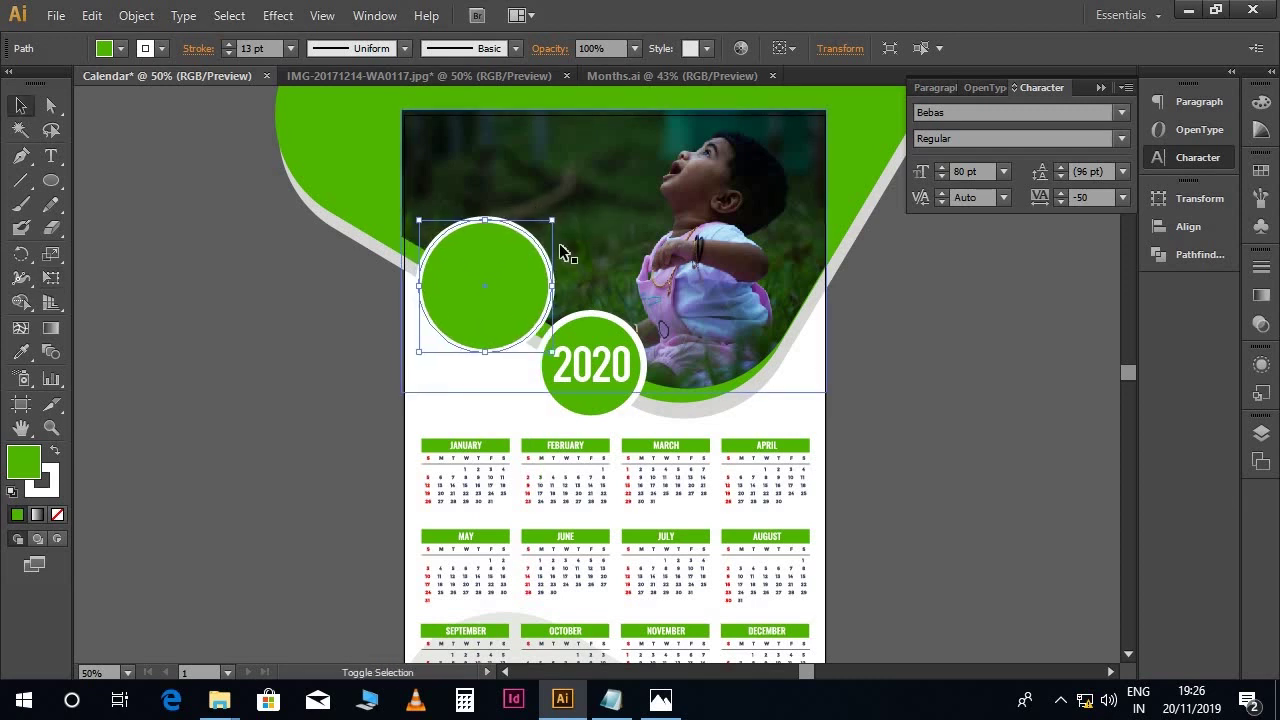
{"action": "key", "text": "shift+Down"}
{"action": "key", "text": "shift+Right"}
{"action": "key", "text": "shift+Down"}
{"action": "key", "text": "shift+Down"}
{"action": "left_click", "coordinate": [335, 260]}
Open the photo IMG-20171214-WA0153 as a new document
{"action": "left_click", "coordinate": [56, 15]}
{"action": "left_click", "coordinate": [97, 84]}
{"action": "left_click", "coordinate": [250, 138]}
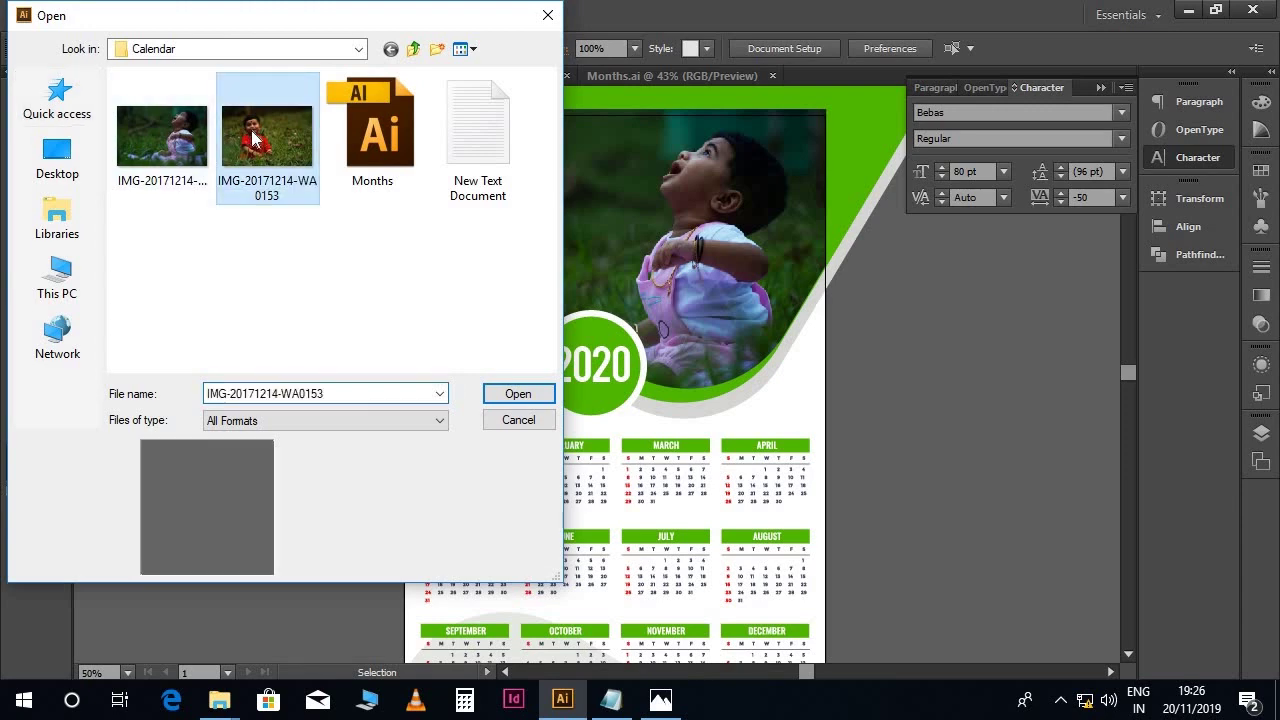
{"action": "left_click", "coordinate": [503, 396]}
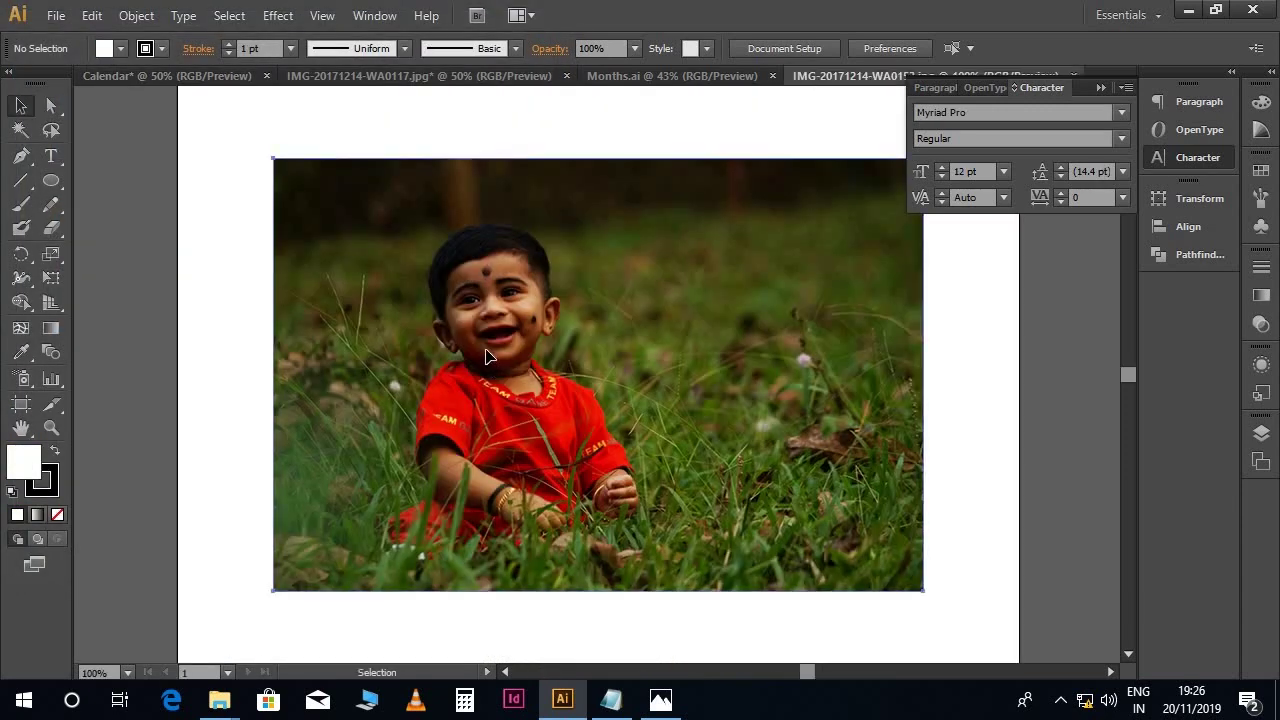
Paste the child photo into the Calendar document and shrink it near the new circle
{"action": "left_click", "coordinate": [487, 357]}
{"action": "left_click", "coordinate": [168, 71]}
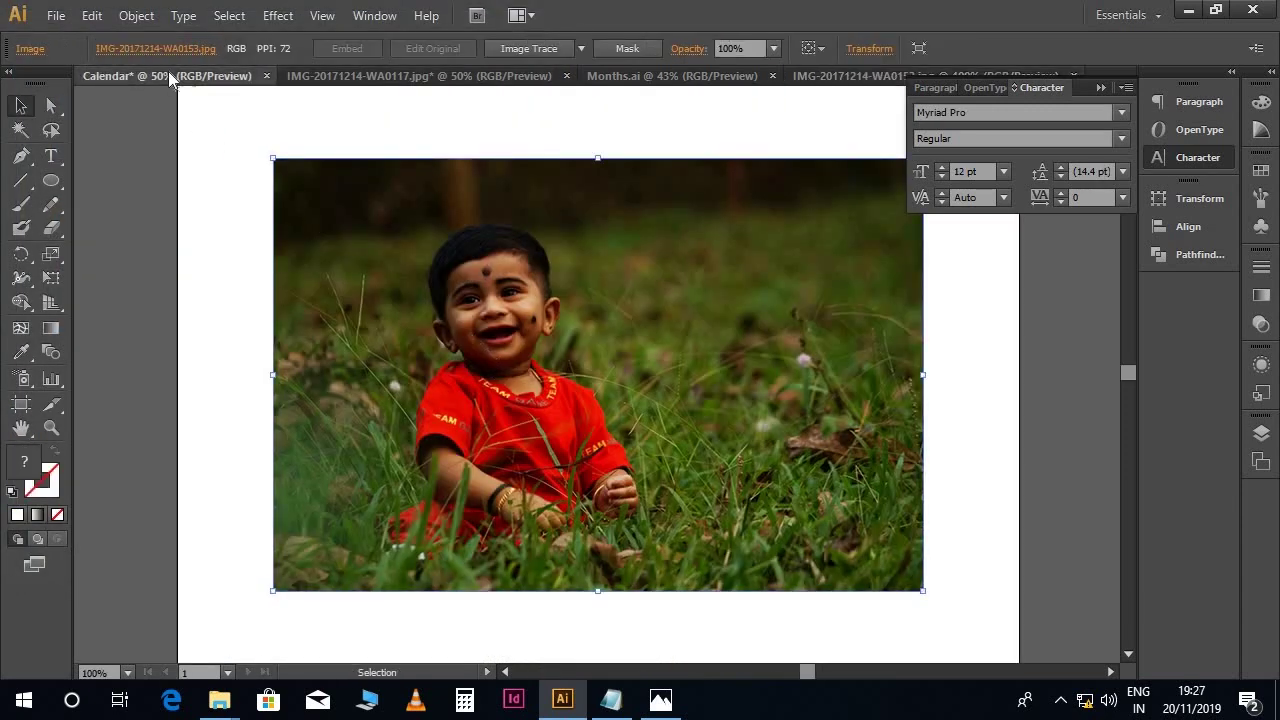
{"action": "key", "text": "ctrl+v"}
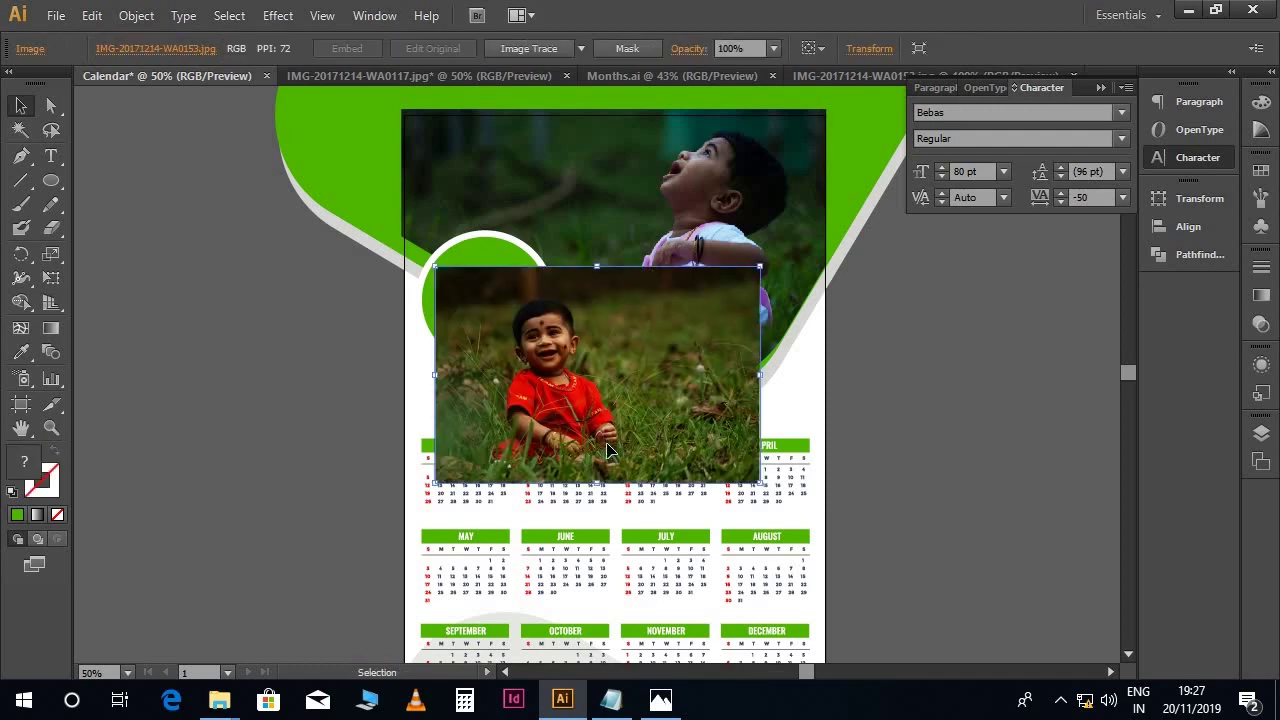
{"action": "left_click_drag", "start_coordinate": [601, 446], "coordinate": [542, 371]}
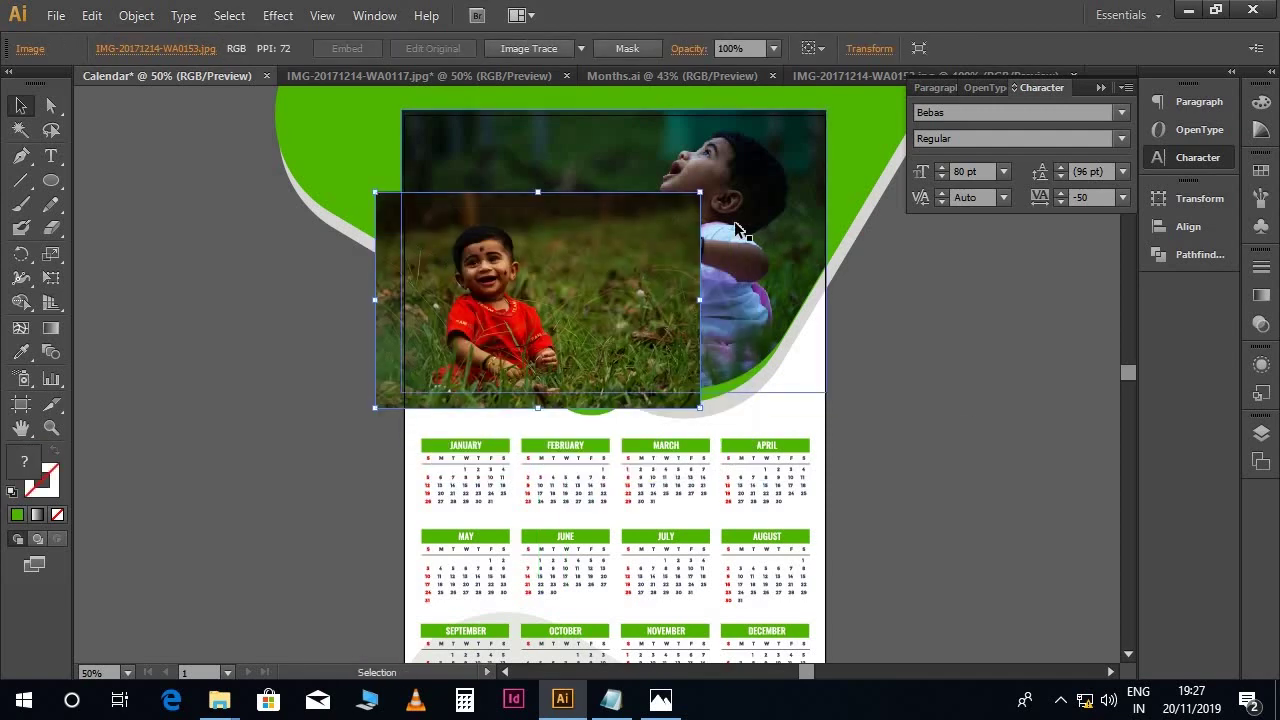
{"action": "left_click_drag", "start_coordinate": [700, 193], "coordinate": [628, 241]}
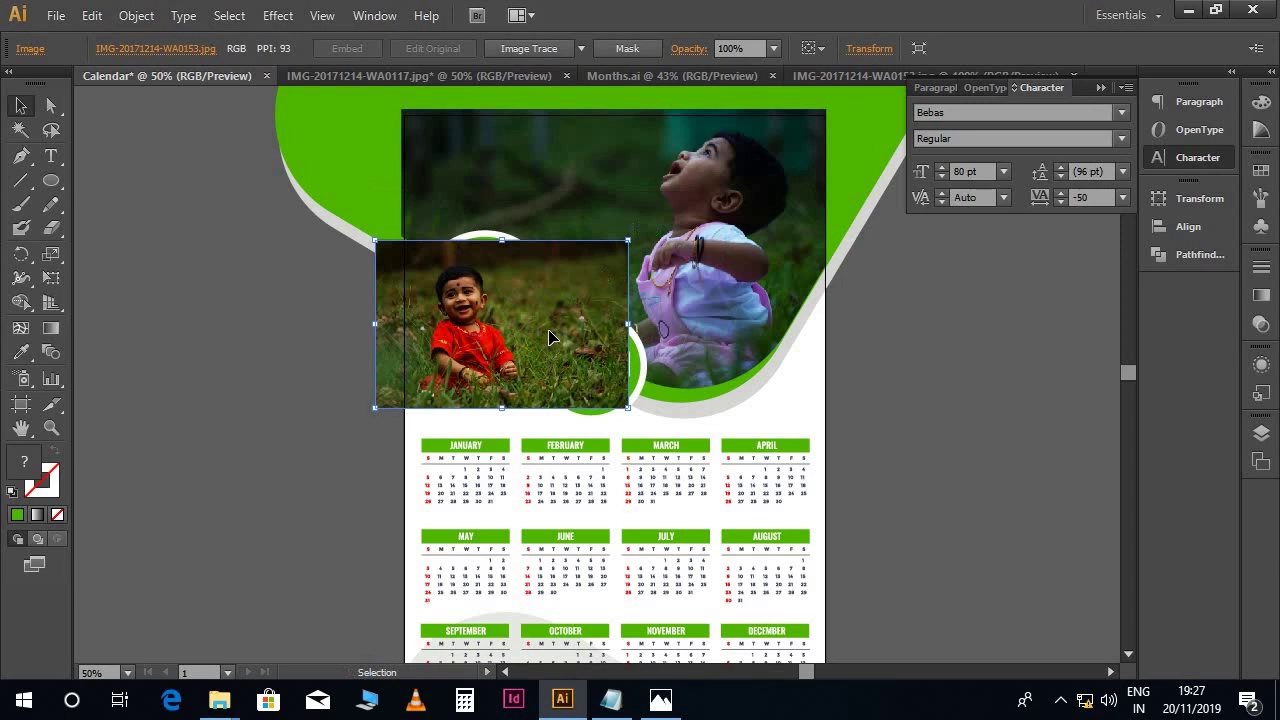
{"action": "left_click_drag", "start_coordinate": [548, 325], "coordinate": [548, 310]}
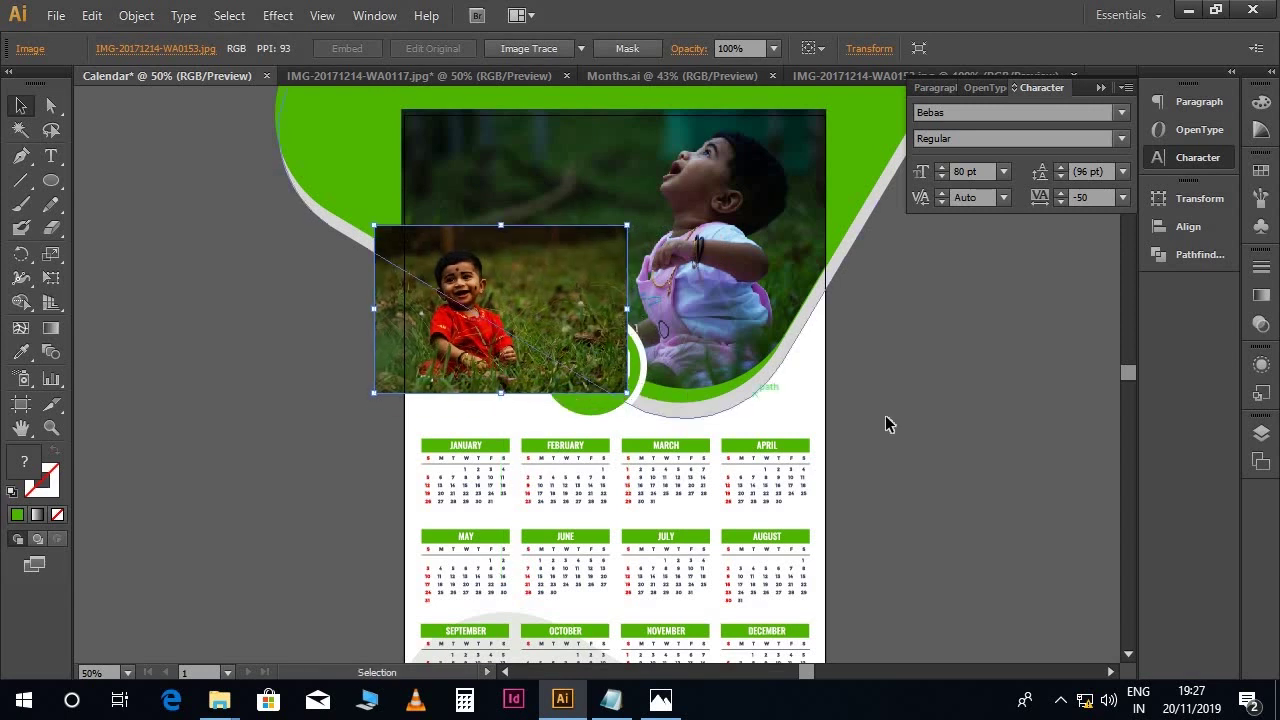
Move the photo below the circle in the Layers panel and resize it to the circle
{"action": "left_click", "coordinate": [1261, 433]}
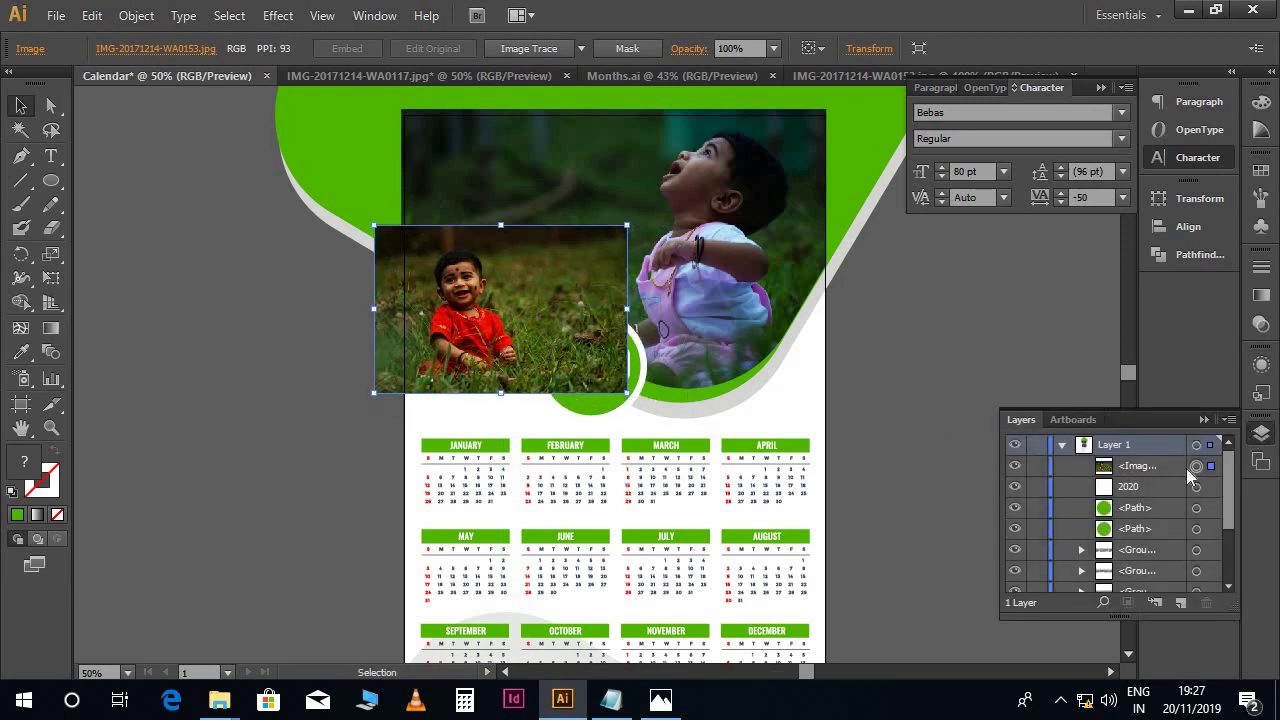
{"action": "left_click", "coordinate": [1150, 466]}
{"action": "mouse_move", "coordinate": [1149, 463]}
{"action": "left_mouse_down"}
{"action": "mouse_move", "coordinate": [1146, 509]}
{"action": "mouse_move", "coordinate": [1148, 463]}
{"action": "left_mouse_up"}
{"action": "key", "text": "e"}
{"action": "key", "text": "v"}
{"action": "left_click_drag", "start_coordinate": [624, 390], "coordinate": [578, 362]}
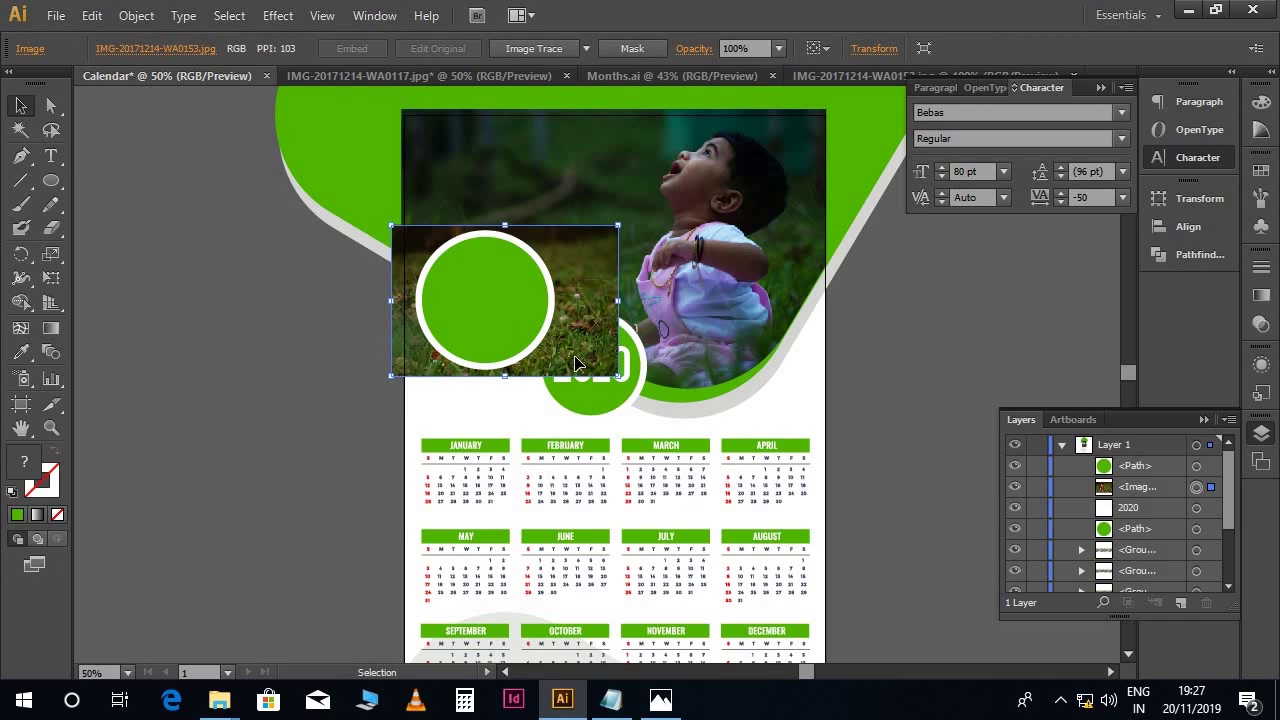
{"action": "key", "text": "shift+Right"}
{"action": "key", "text": "shift+Right"}
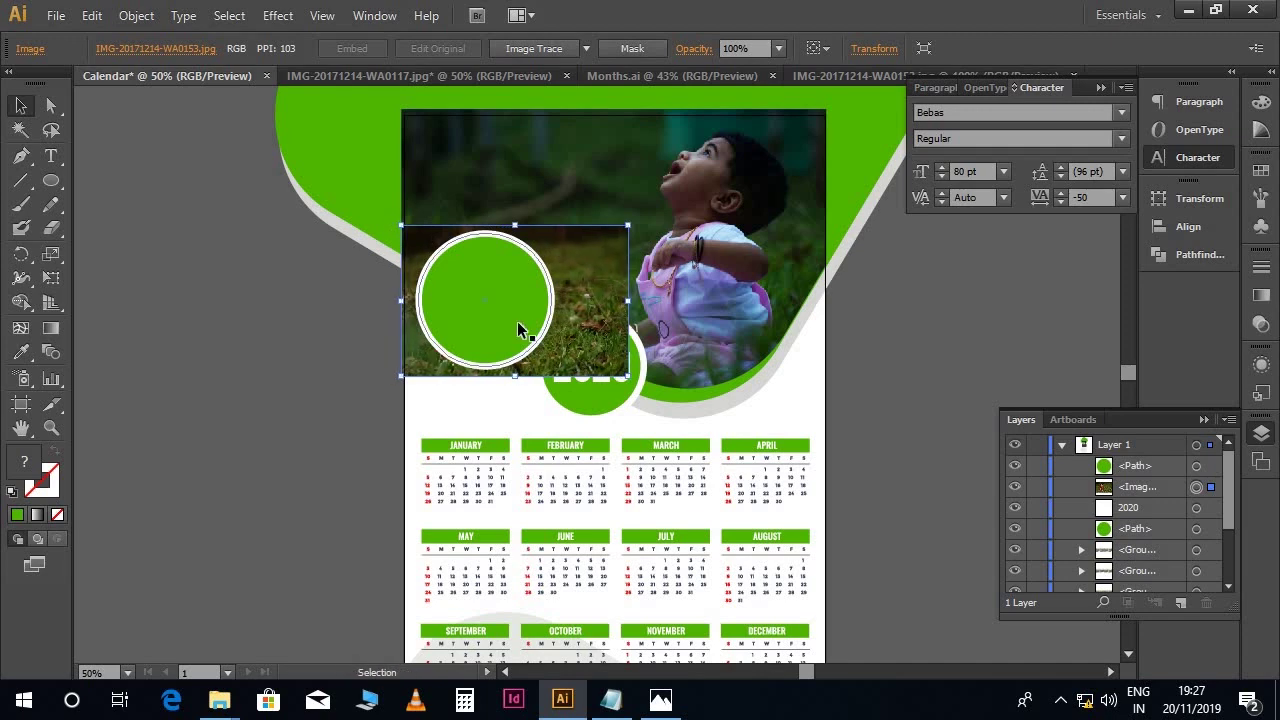
Make a clipping mask of the photo inside the green circle
{"action": "left_click", "coordinate": [521, 313], "text": "shift"}
{"action": "right_click", "coordinate": [521, 313]}
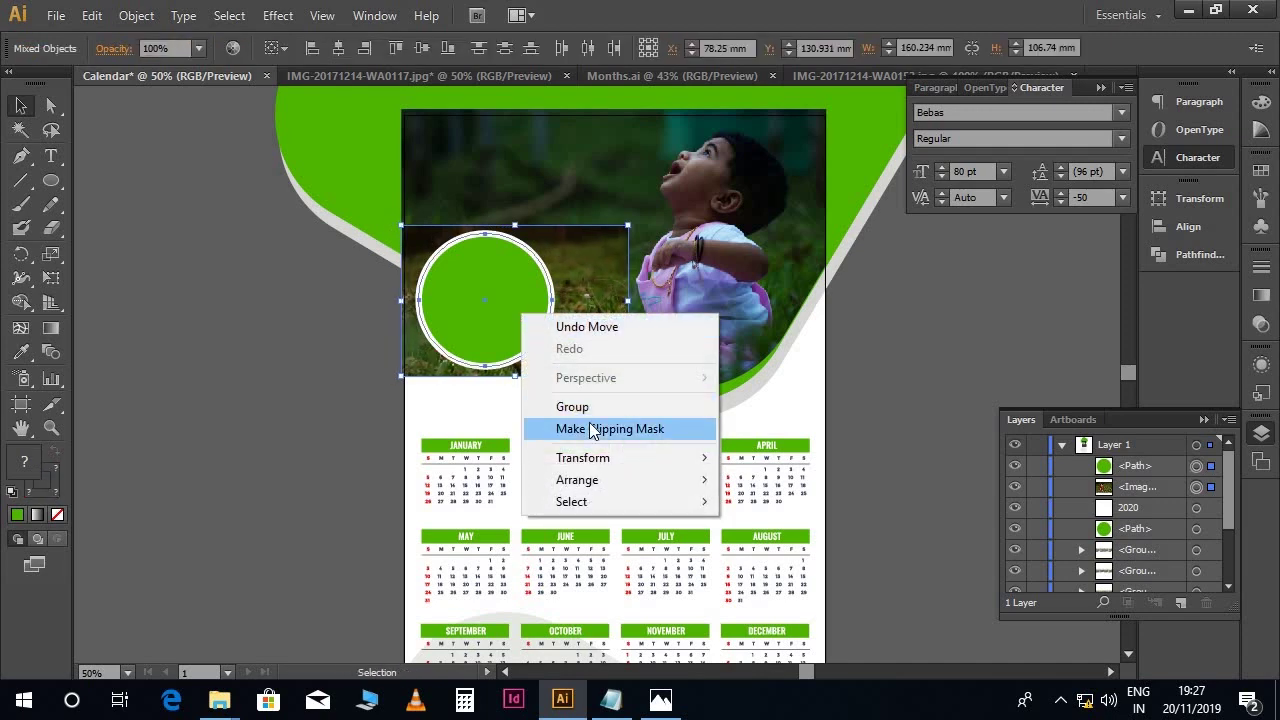
{"action": "left_click", "coordinate": [590, 428]}
{"action": "left_click", "coordinate": [30, 356]}
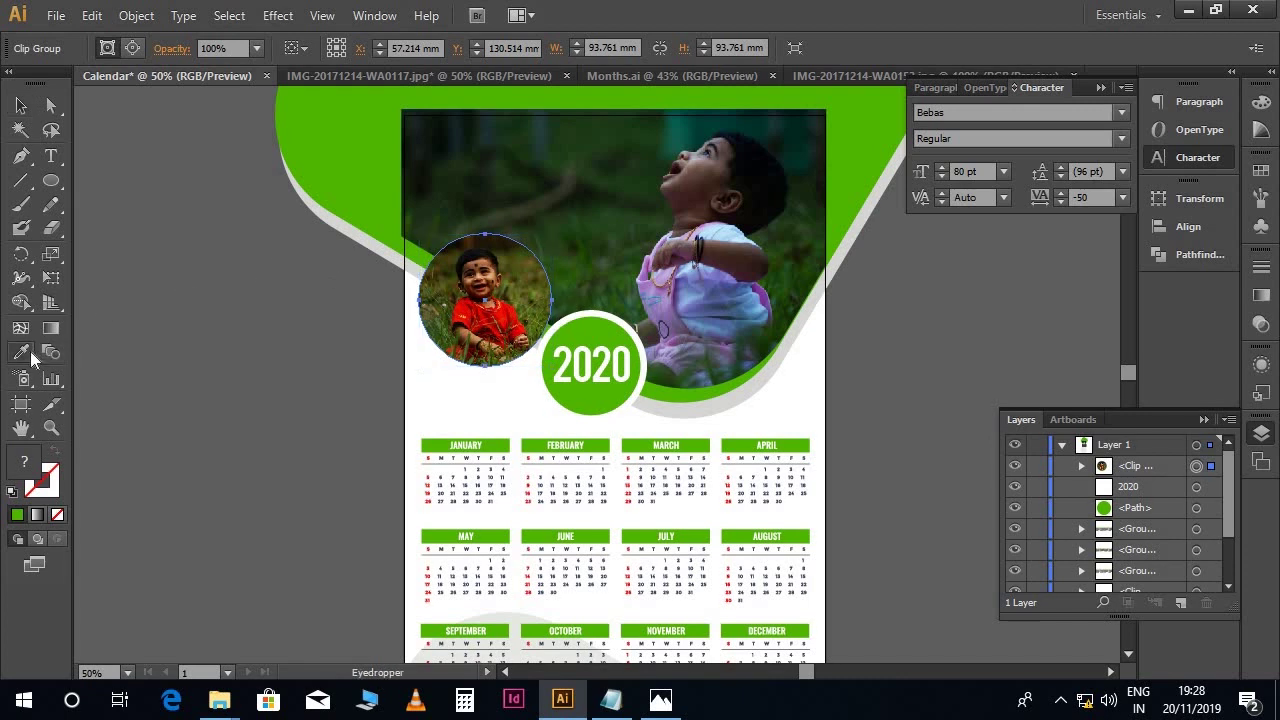
Give the clipped photo the badge's white outline with the Eyedropper
{"action": "left_click", "coordinate": [628, 320]}
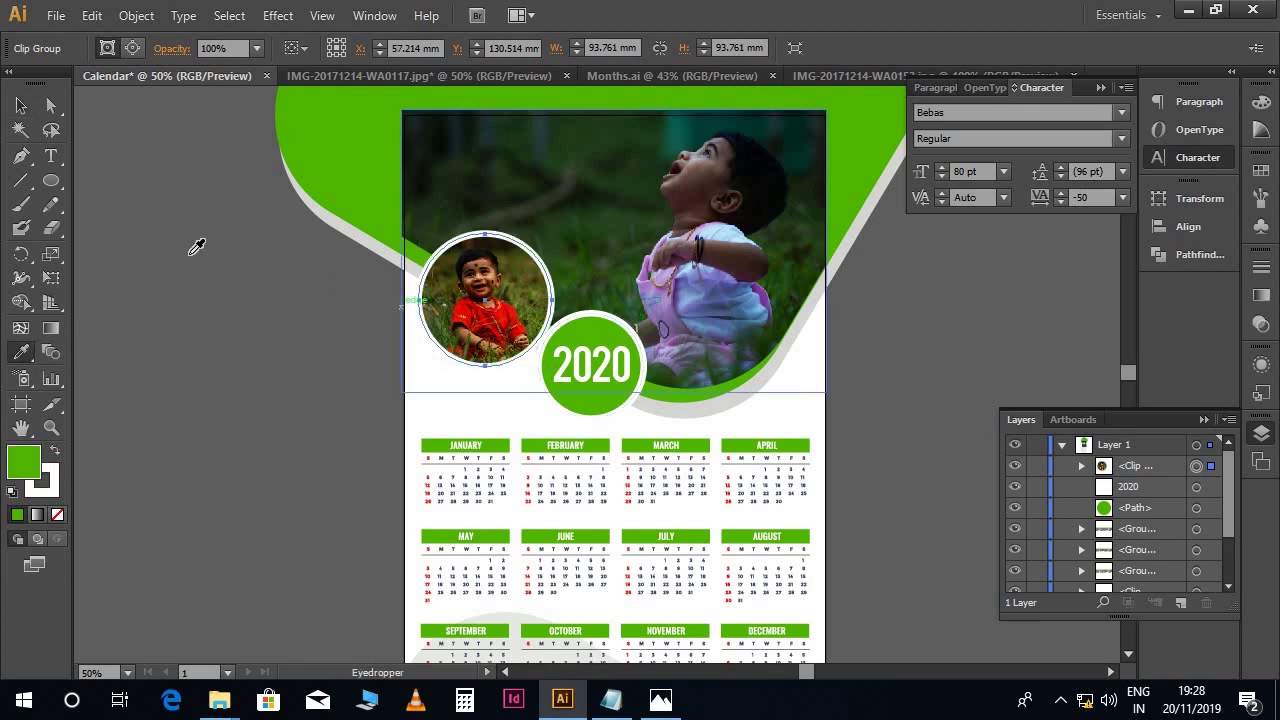
{"action": "left_click", "coordinate": [21, 106]}
{"action": "left_click", "coordinate": [913, 351]}
Nudge the 2020 text and its green circle together slightly right
{"action": "scroll", "coordinate": [923, 368], "scroll_direction": "down", "scroll_amount": 1}
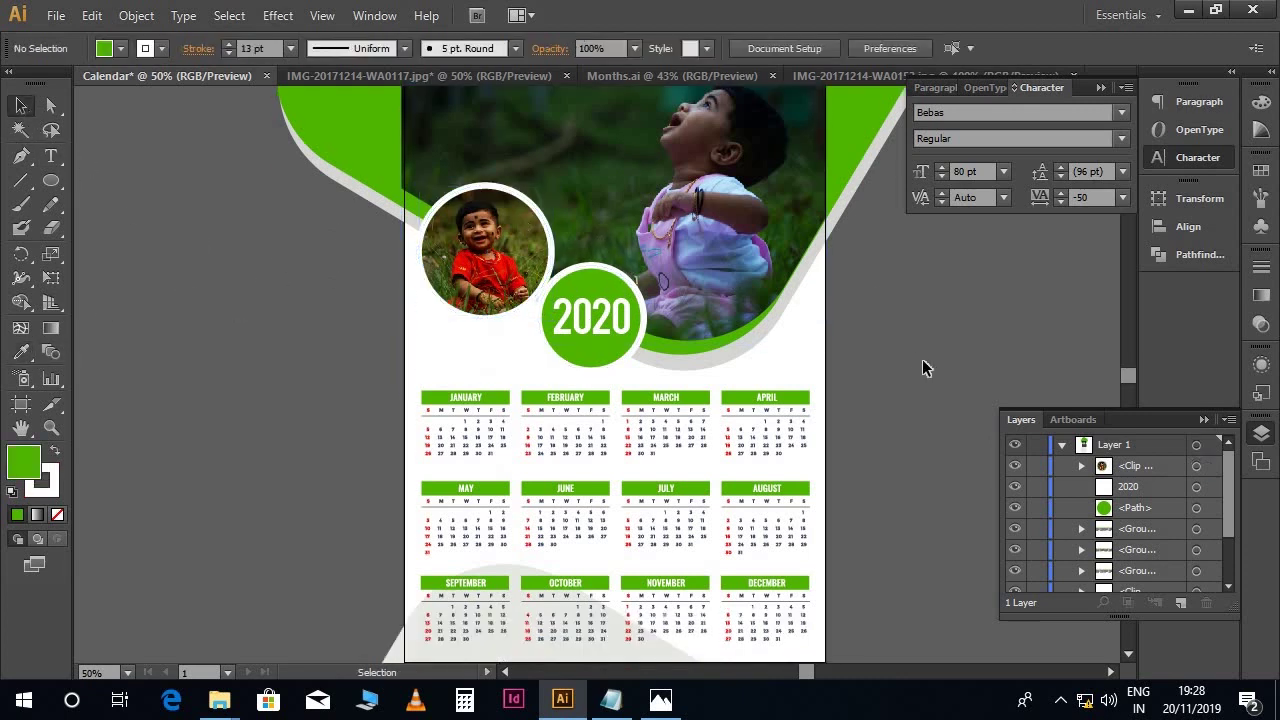
{"action": "left_click", "coordinate": [627, 340]}
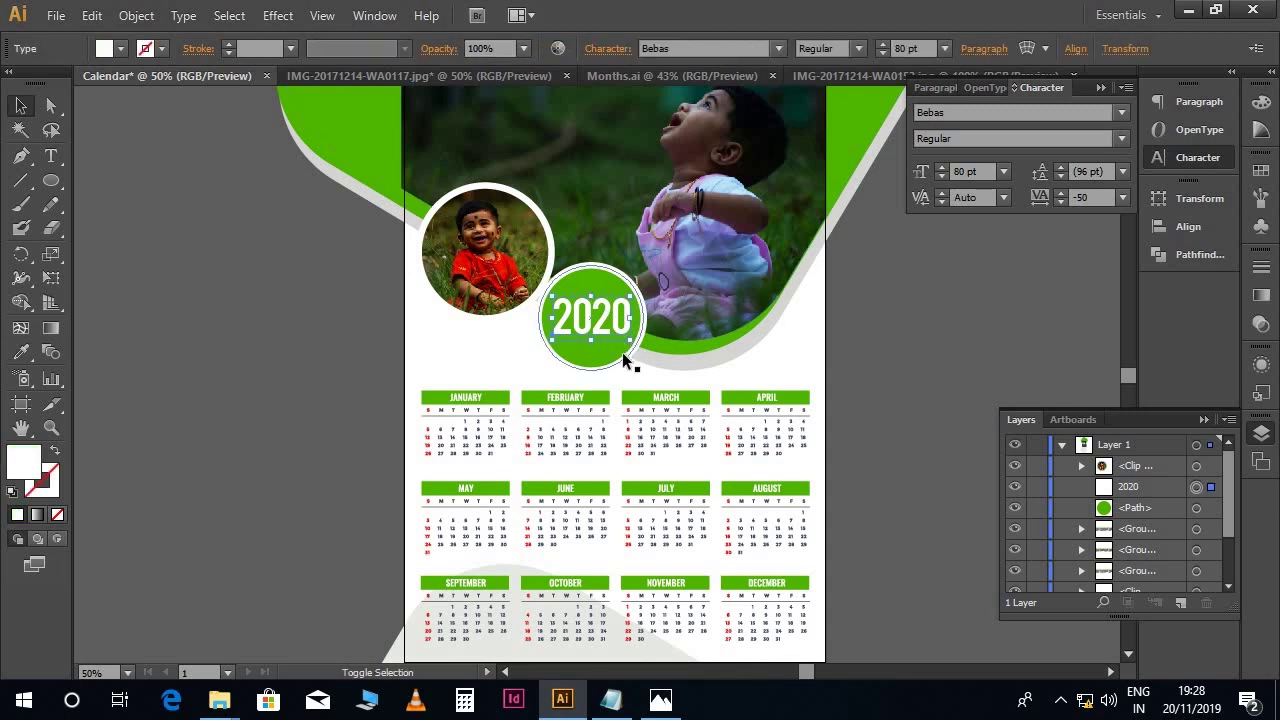
{"action": "left_click", "coordinate": [622, 352], "text": "shift"}
{"action": "key", "text": "shift+Right"}
{"action": "key", "text": "shift+Right"}
{"action": "key", "text": "shift+Right"}
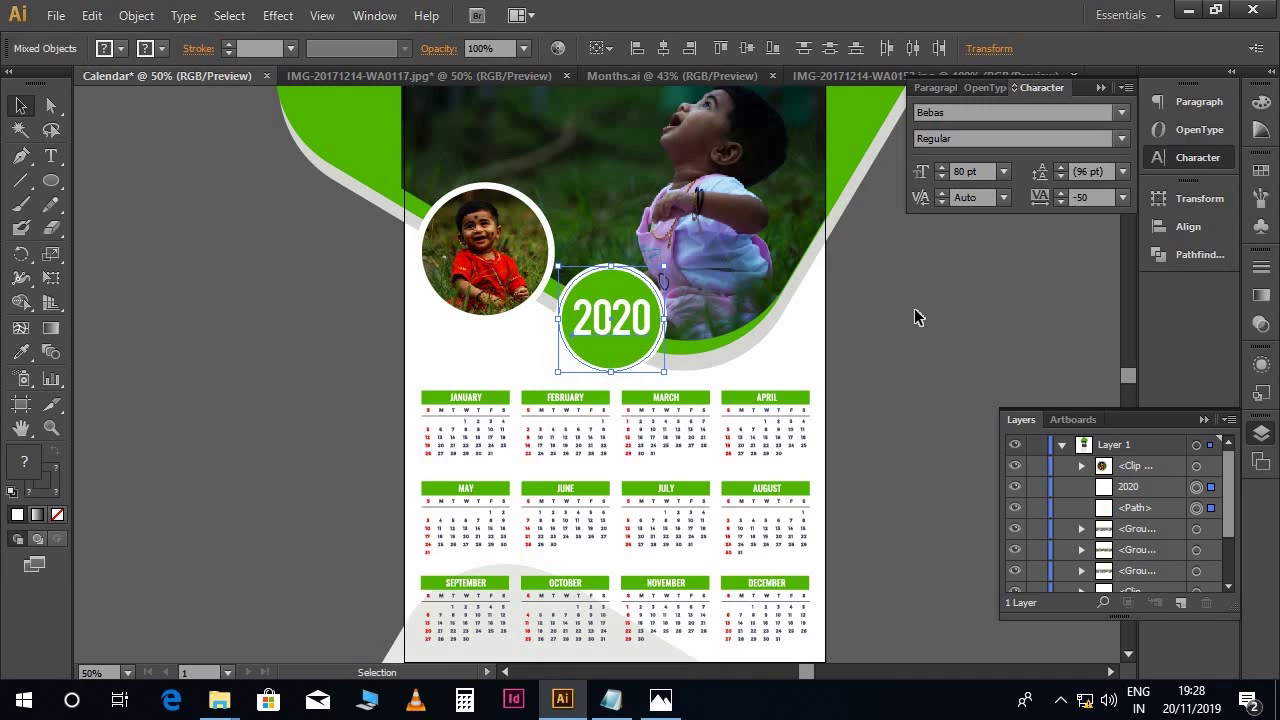
{"action": "left_click", "coordinate": [918, 317]}
{"action": "scroll", "coordinate": [918, 317], "scroll_direction": "up", "scroll_amount": 2}
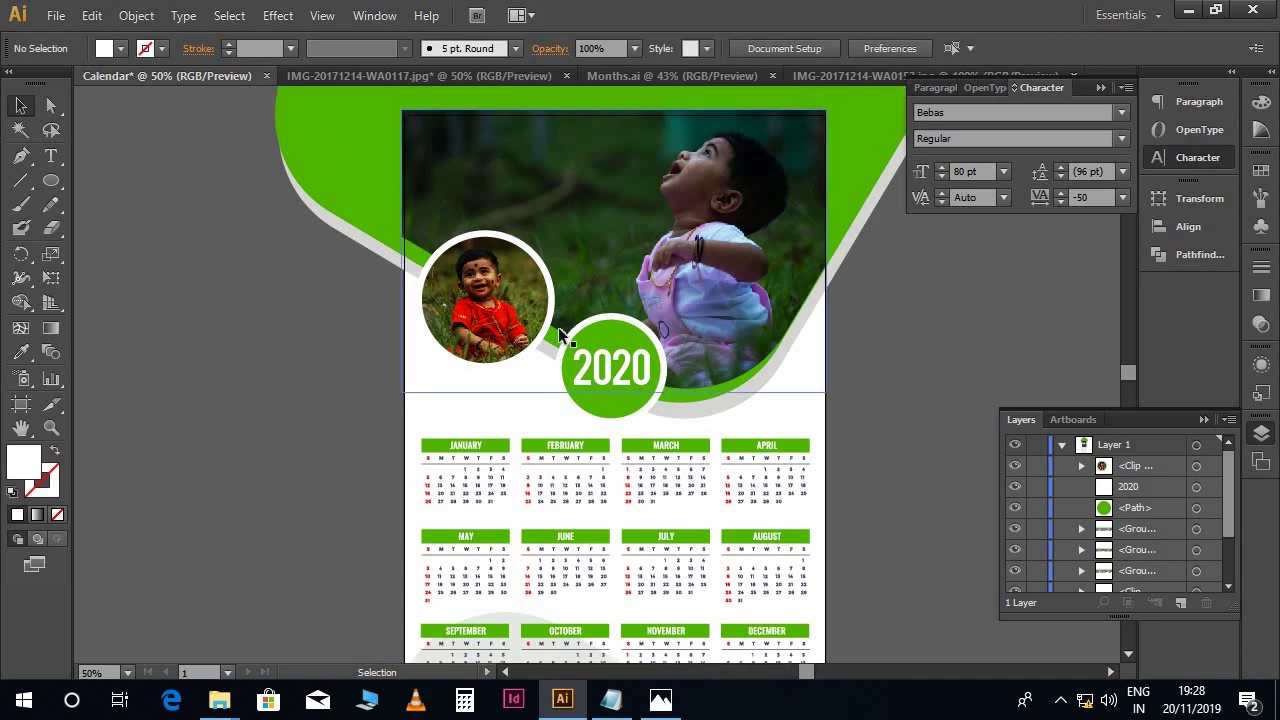
{"action": "left_click", "coordinate": [611, 699]}
Paste the Notepad lorem ipsum line into a text box in the photo's upper left
{"action": "left_click_drag", "start_coordinate": [889, 206], "coordinate": [205, 228]}
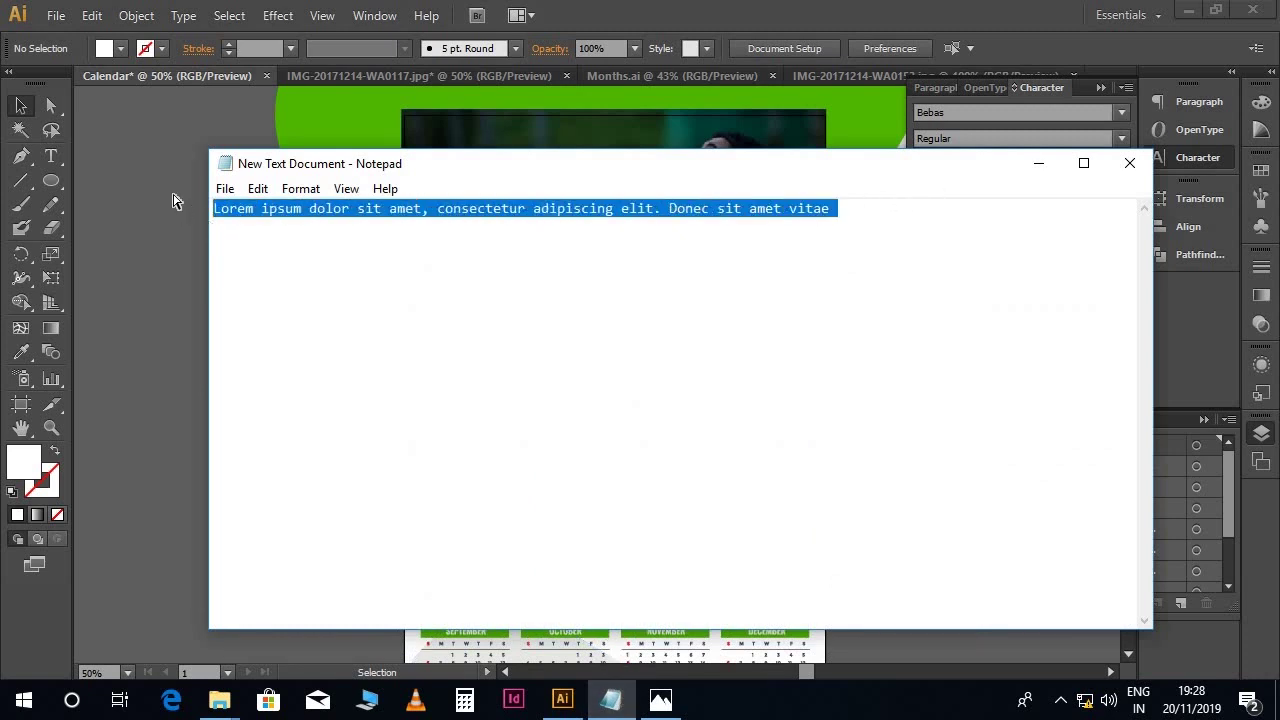
{"action": "left_click", "coordinate": [173, 201]}
{"action": "scroll", "coordinate": [371, 266], "scroll_direction": "up", "scroll_amount": 1}
{"action": "key", "text": "t"}
{"action": "left_click_drag", "start_coordinate": [425, 189], "coordinate": [586, 266]}
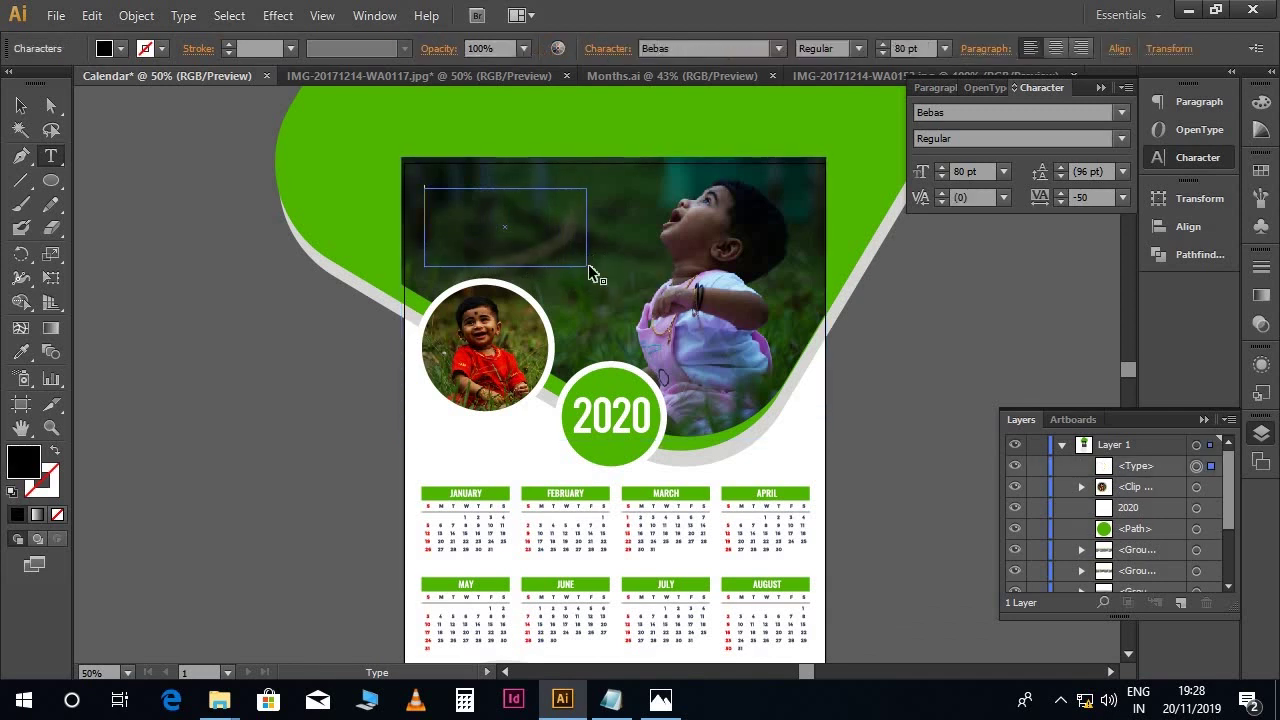
{"action": "key", "text": "ctrl+v"}
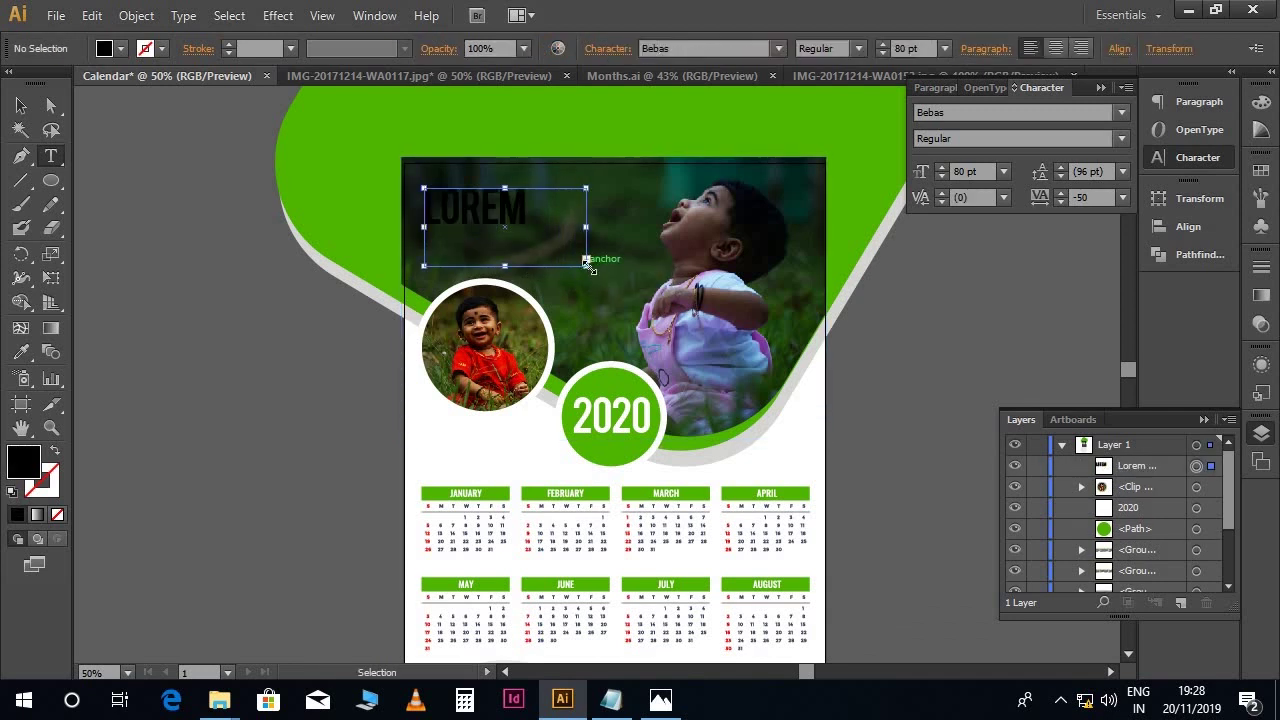
Set the lorem text in Caviar Dreams at 21 pt
{"action": "key", "text": "ctrl+a"}
{"action": "left_click", "coordinate": [700, 48]}
{"action": "type", "text": "Cabin"}
{"action": "type", "text": "v"}
{"action": "key", "text": "Return"}
{"action": "left_click", "coordinate": [926, 48]}
{"action": "type", "text": "2"}
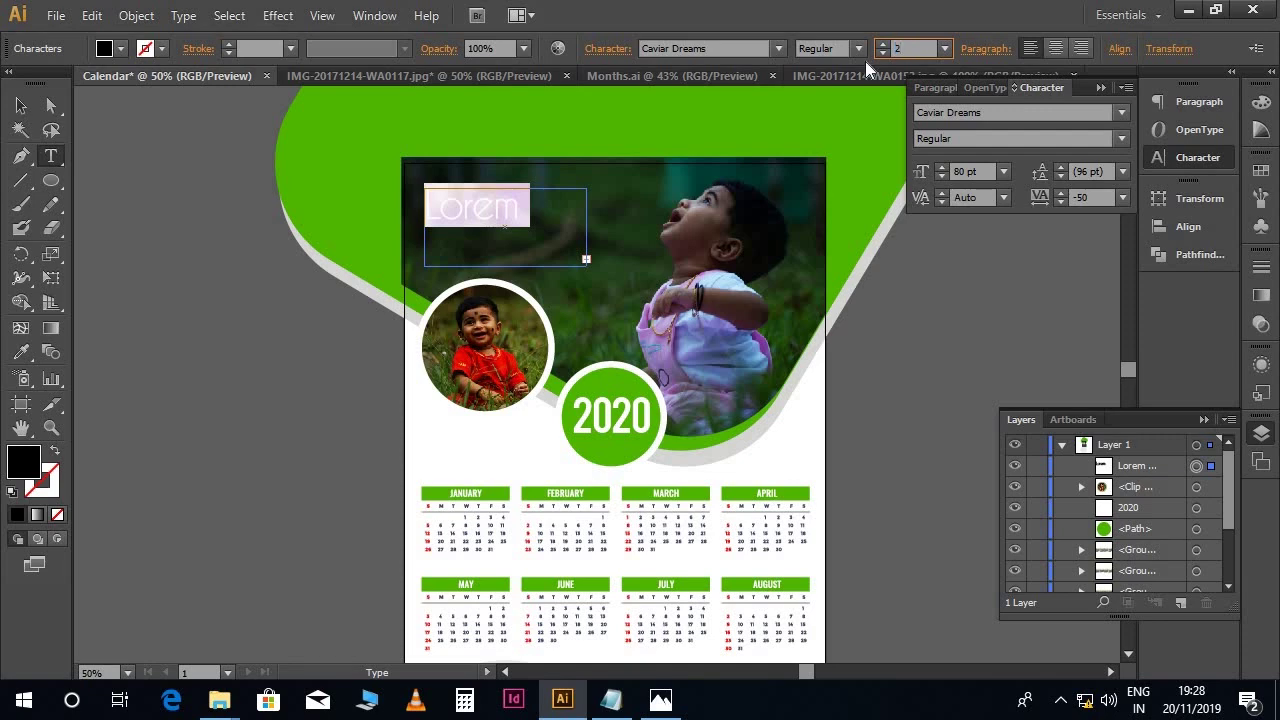
{"action": "type", "text": "1"}
{"action": "key", "text": "Return"}
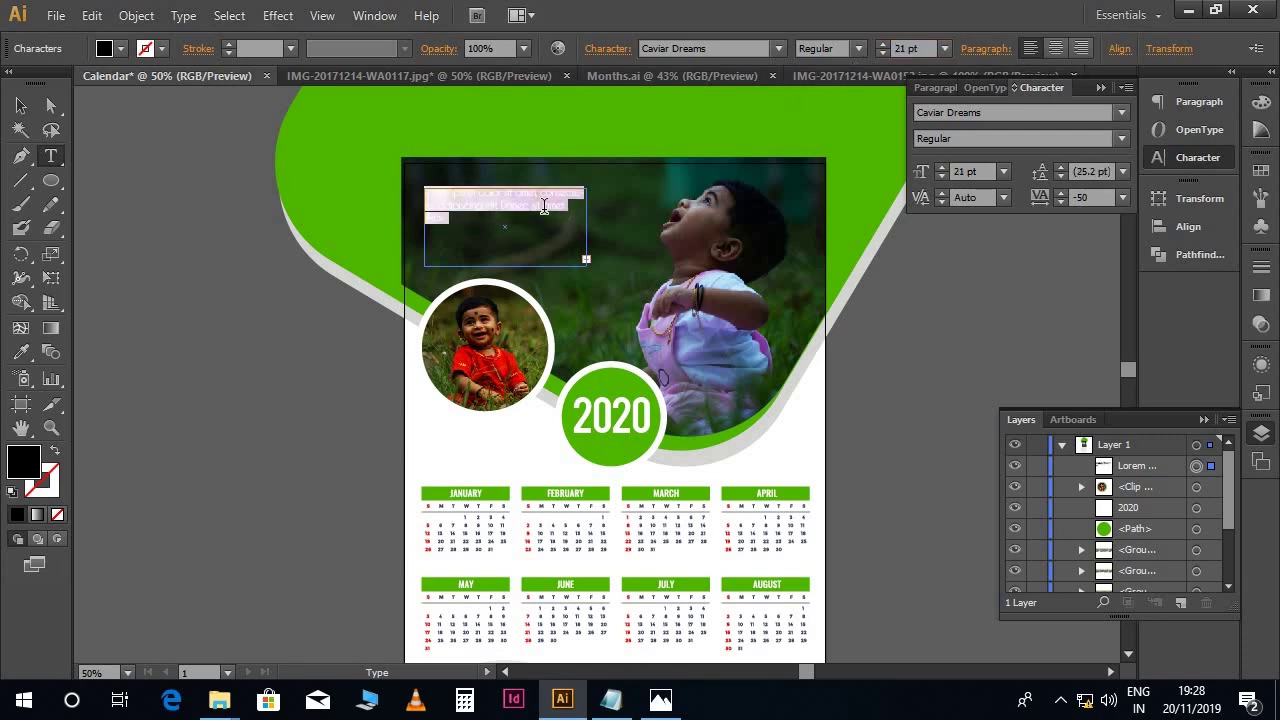
{"action": "left_click", "coordinate": [544, 205]}
{"action": "key", "text": "ctrl+equal"}
{"action": "key", "text": "ctrl+equal"}
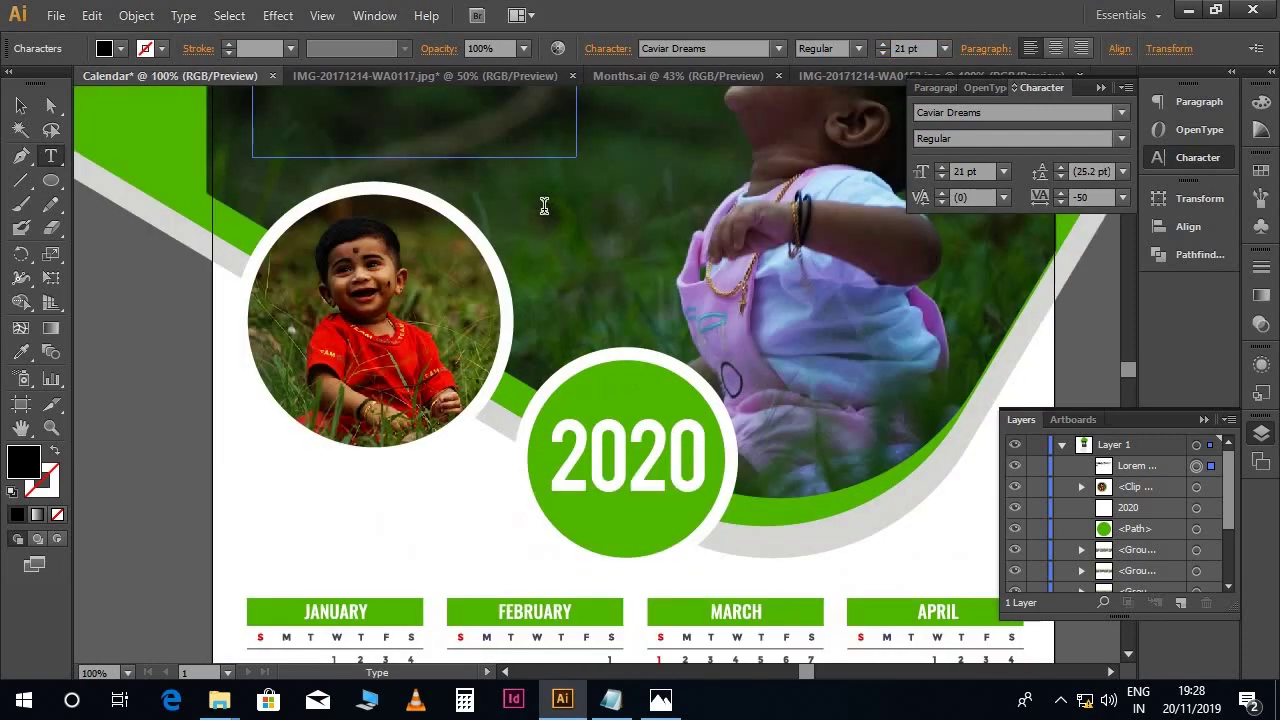
{"action": "scroll", "coordinate": [544, 205], "scroll_direction": "up", "scroll_amount": 3}
{"action": "key", "text": "ctrl+a"}
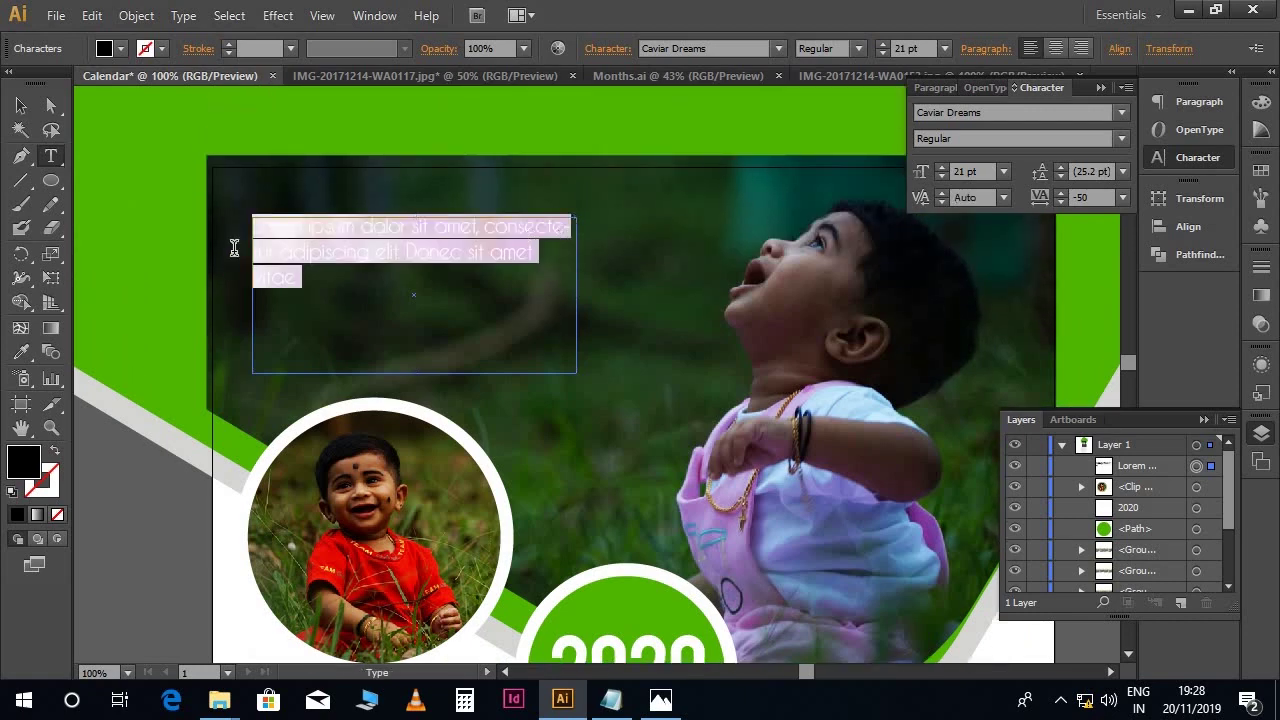
{"action": "double_click", "coordinate": [30, 458]}
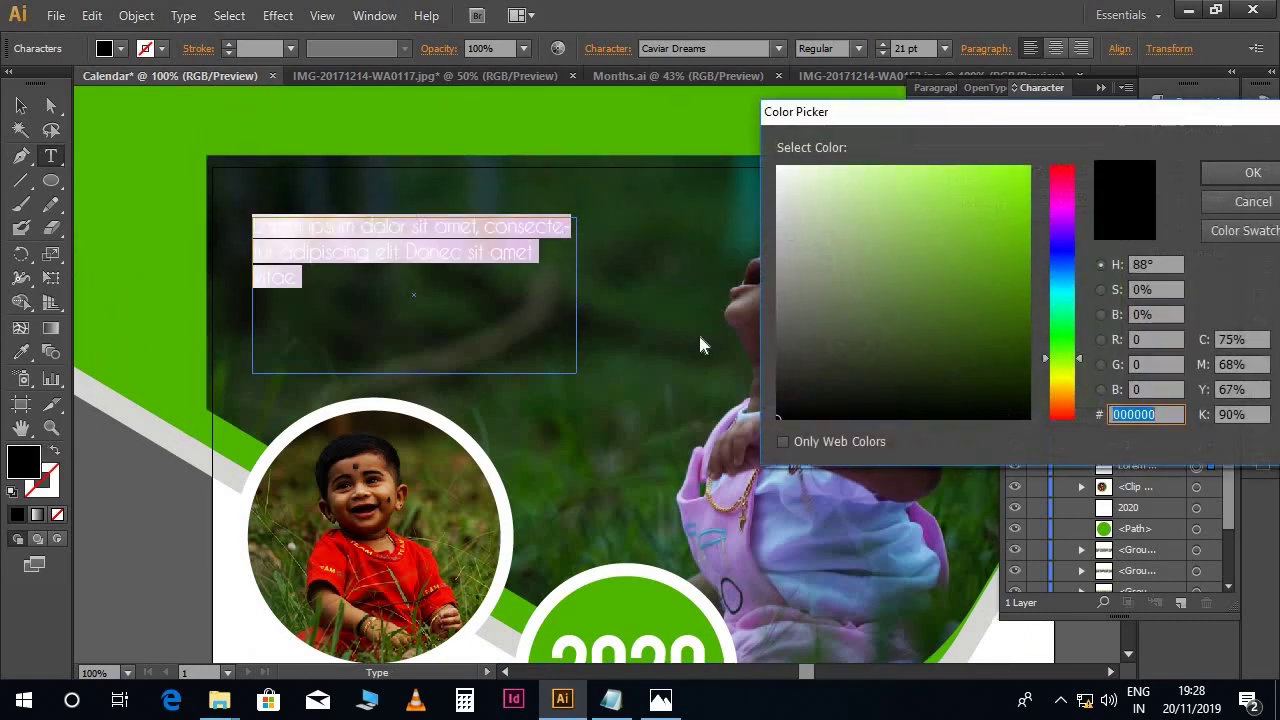
Colour the lorem text light grey #c0c1bf
{"action": "left_click", "coordinate": [778, 226]}
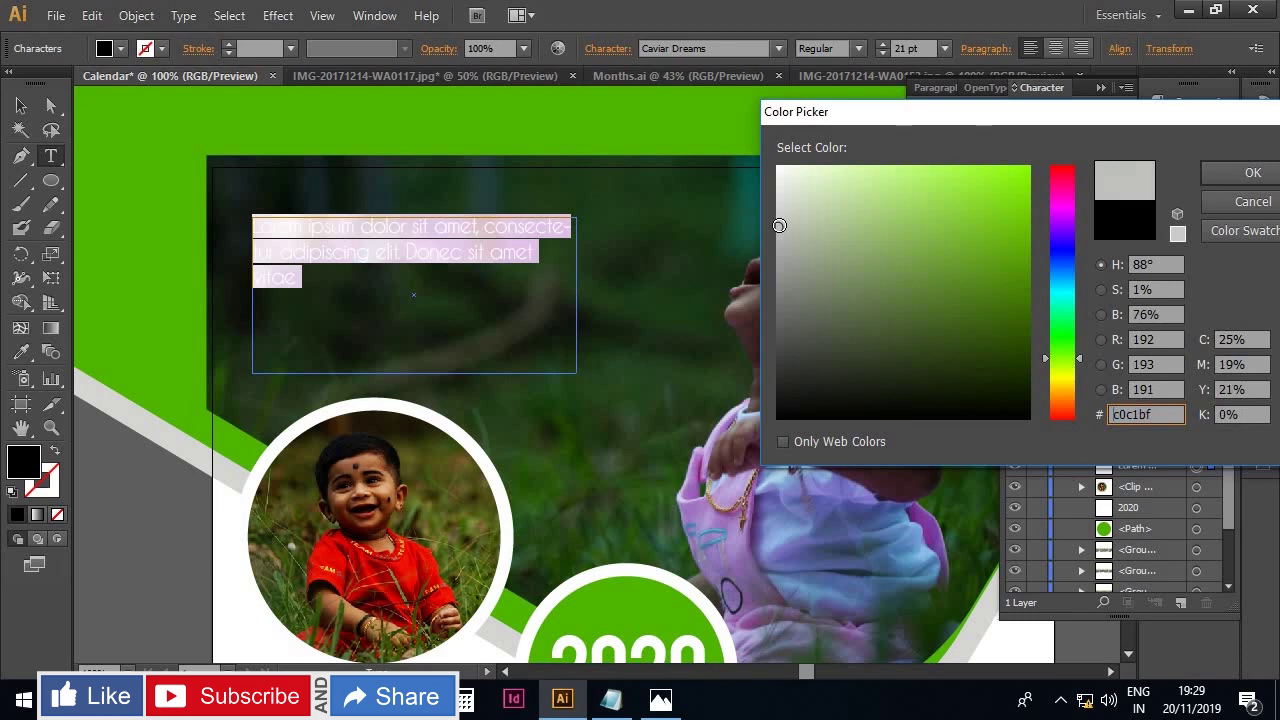
{"action": "left_click", "coordinate": [1252, 173]}
{"action": "left_click", "coordinate": [470, 256]}
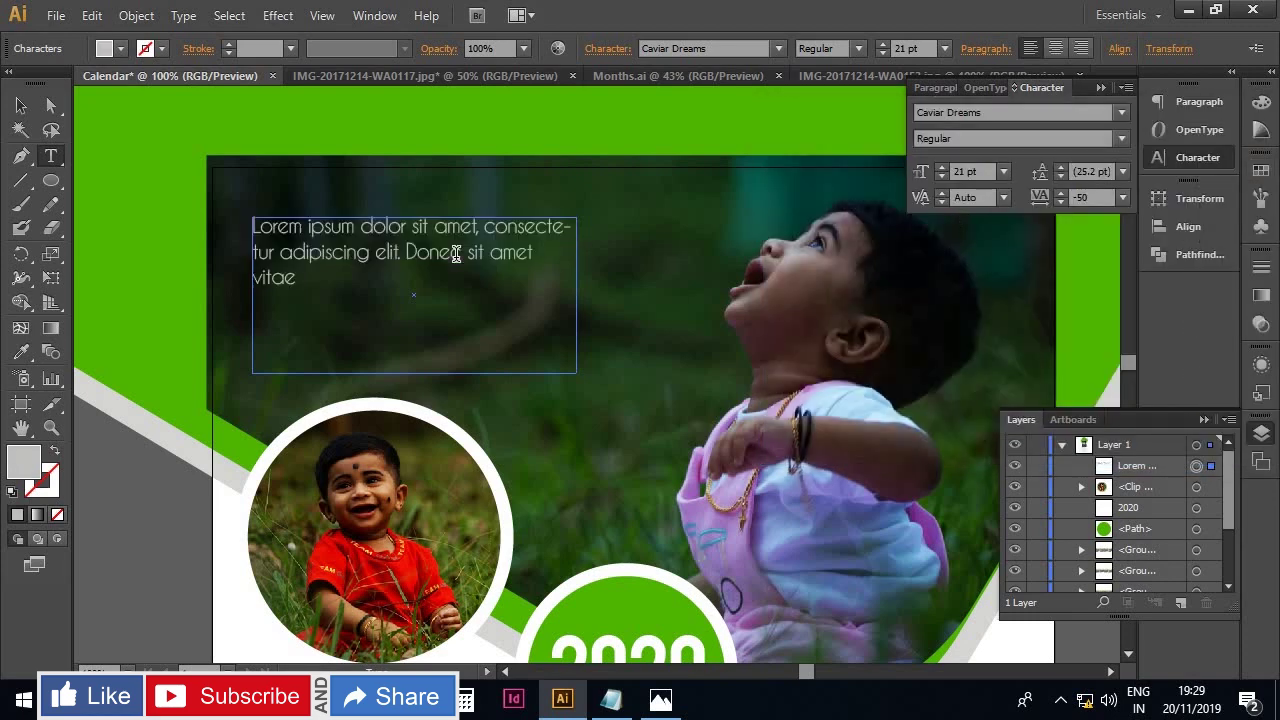
Set the word 'ipsum' in Monotype Corsiva at 28 pt
{"action": "left_click_drag", "start_coordinate": [355, 227], "coordinate": [312, 225]}
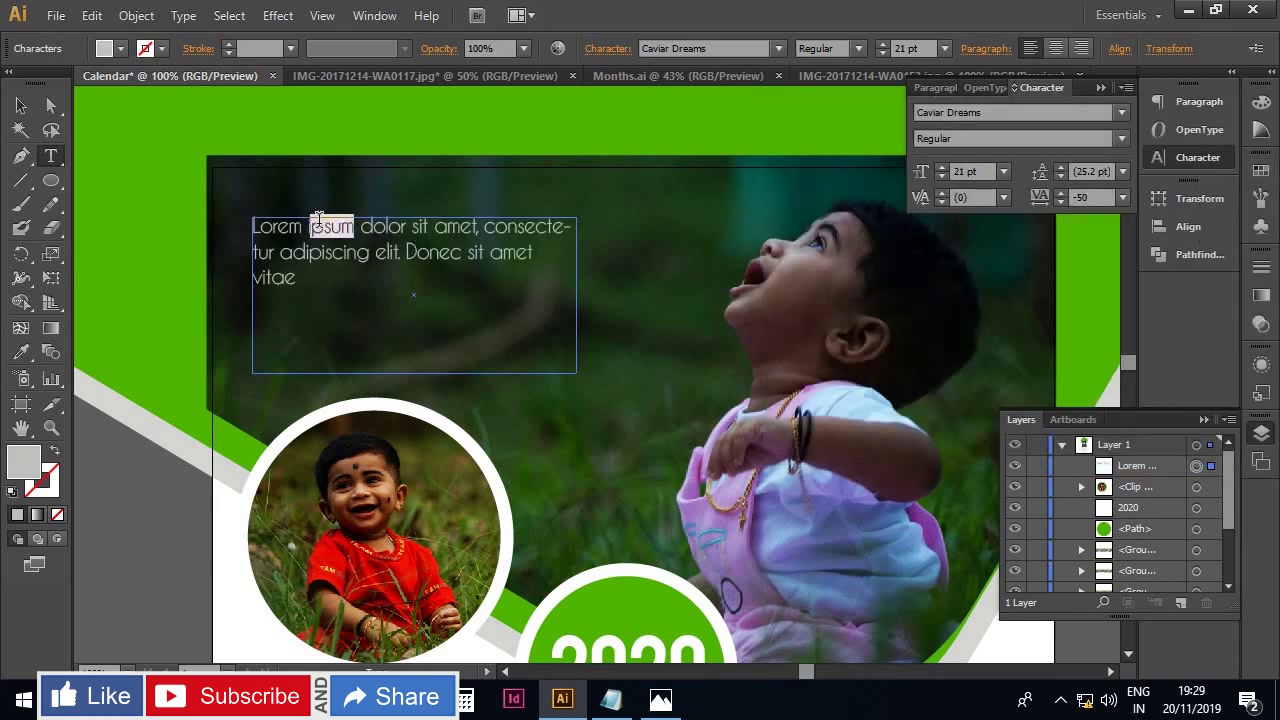
{"action": "left_click", "coordinate": [645, 48]}
{"action": "type", "text": "Monotype Corsiva"}
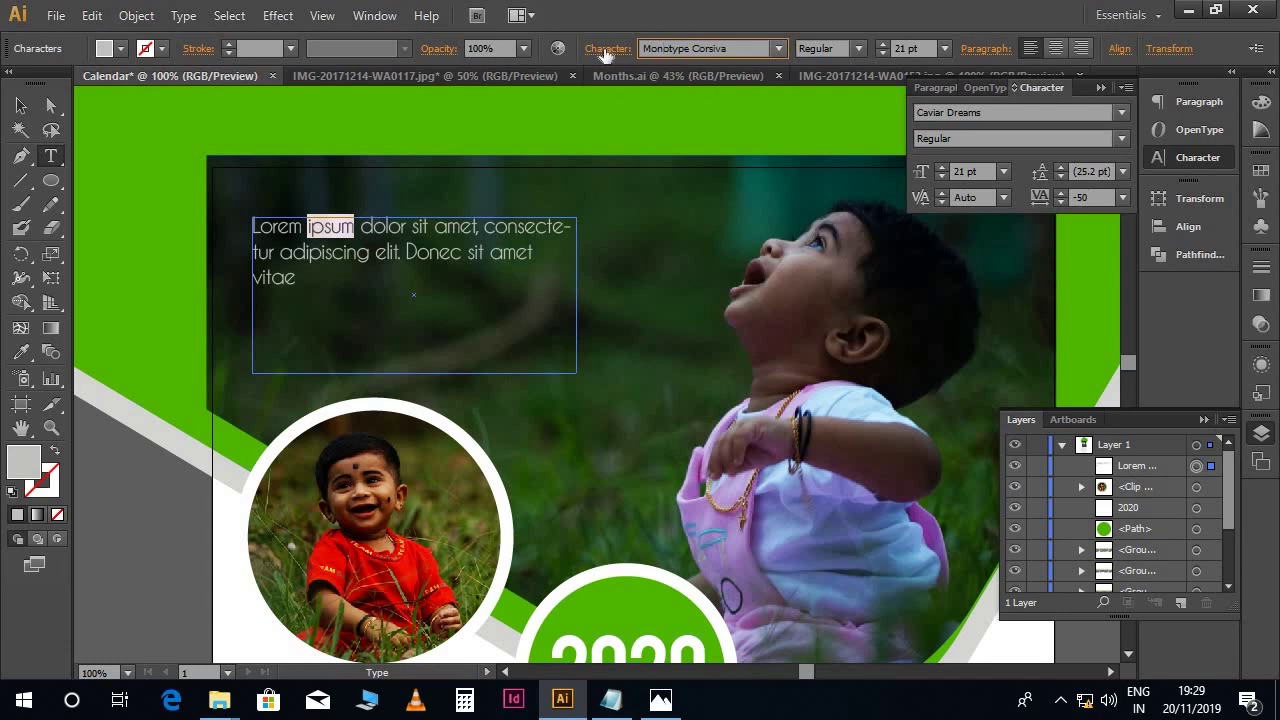
{"action": "key", "text": "Return"}
{"action": "left_click", "coordinate": [900, 48]}
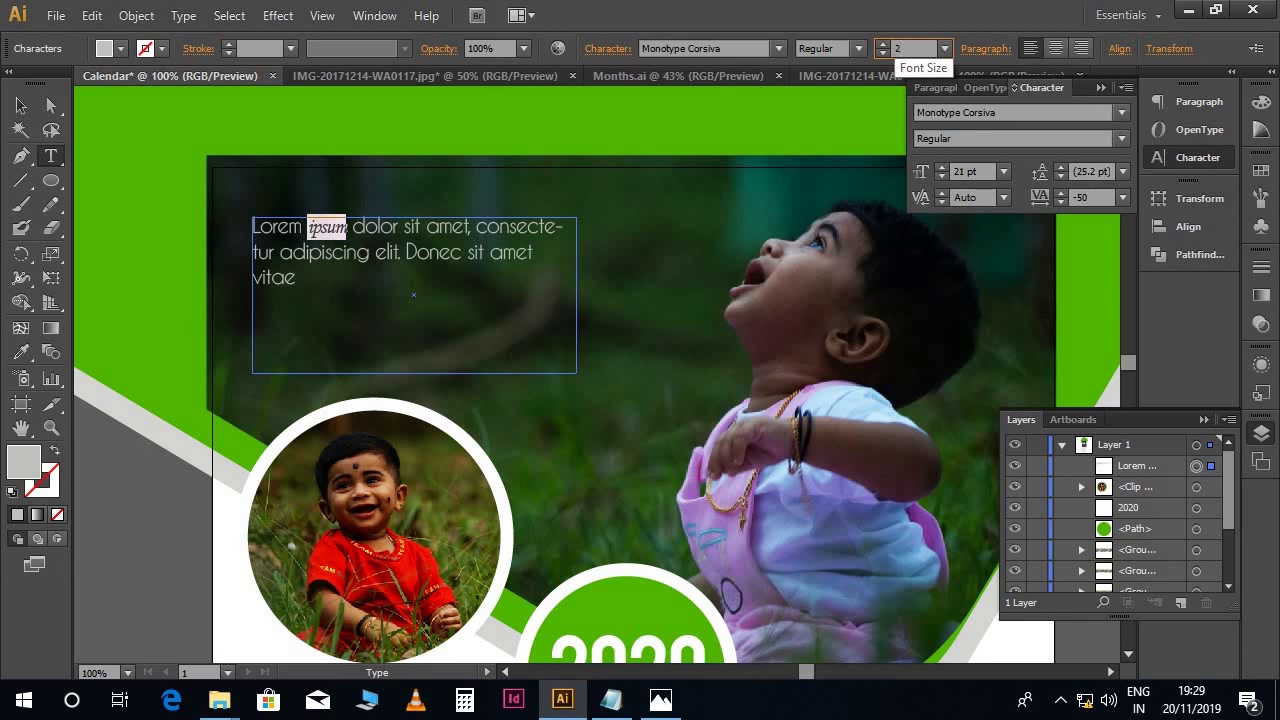
{"action": "key", "text": "Return"}
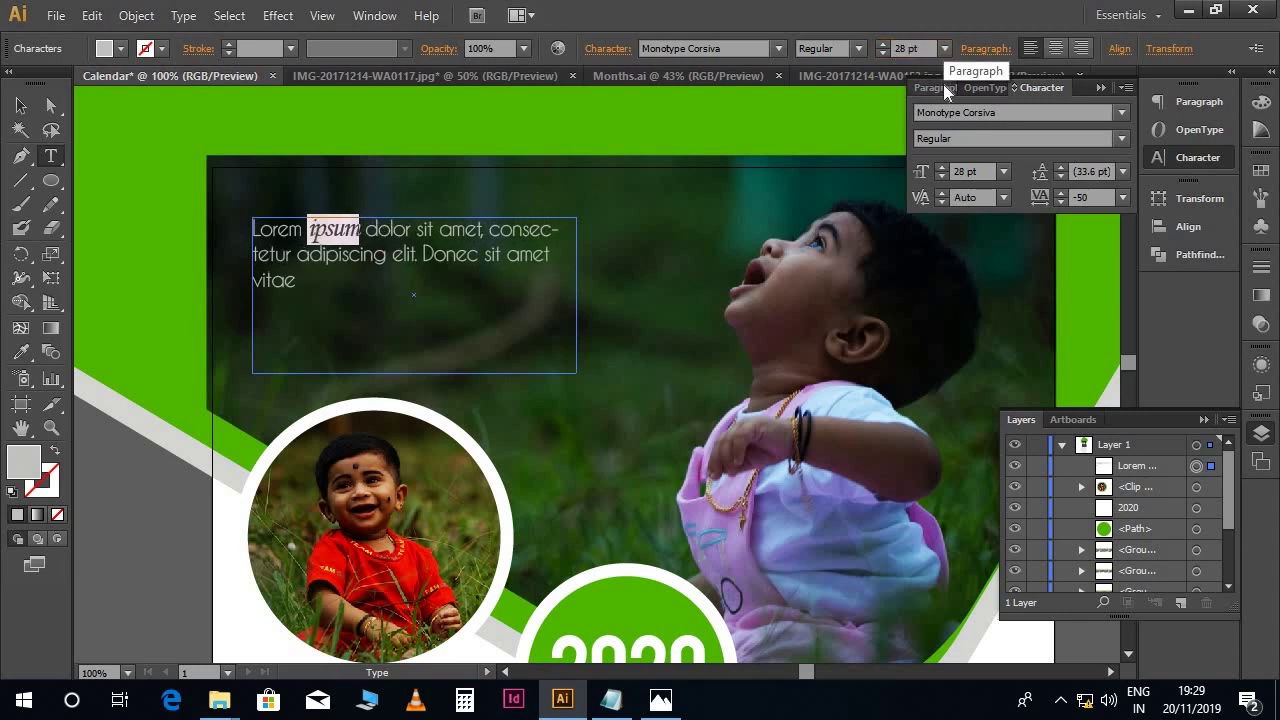
Narrow the lorem text frame so the lines reflow
{"action": "left_click", "coordinate": [453, 249]}
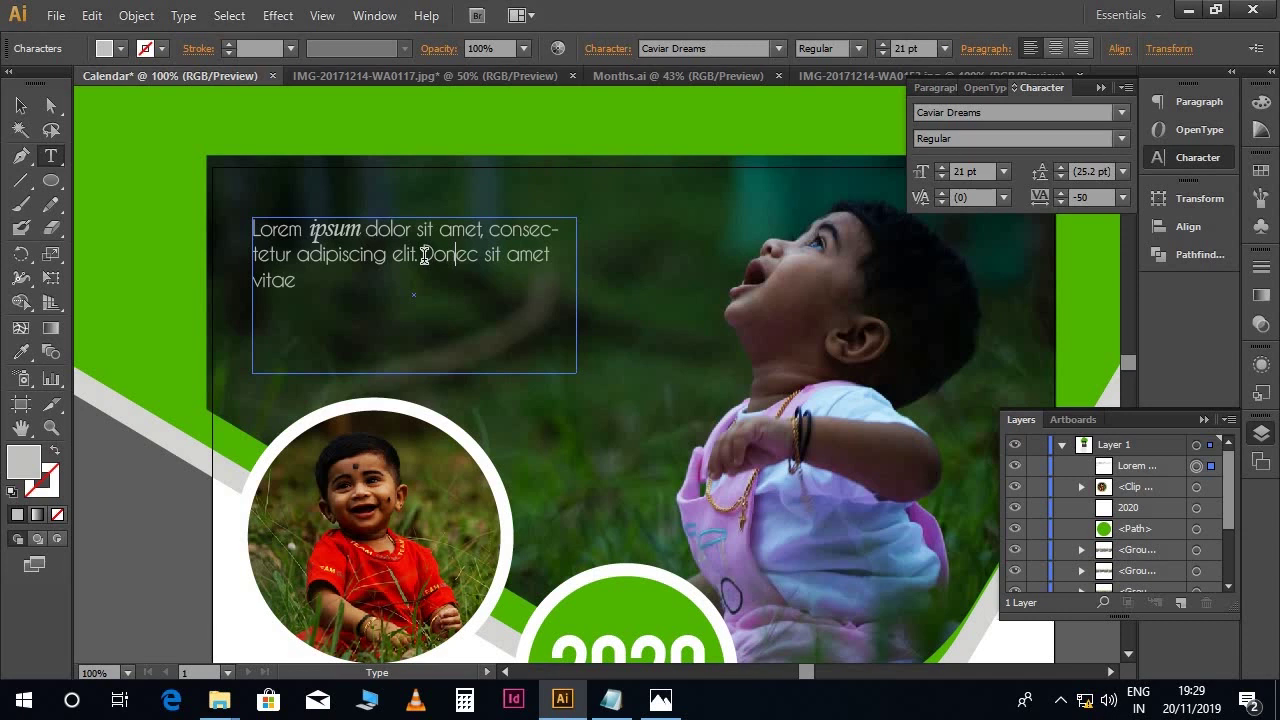
{"action": "left_click_drag", "start_coordinate": [423, 255], "coordinate": [491, 257]}
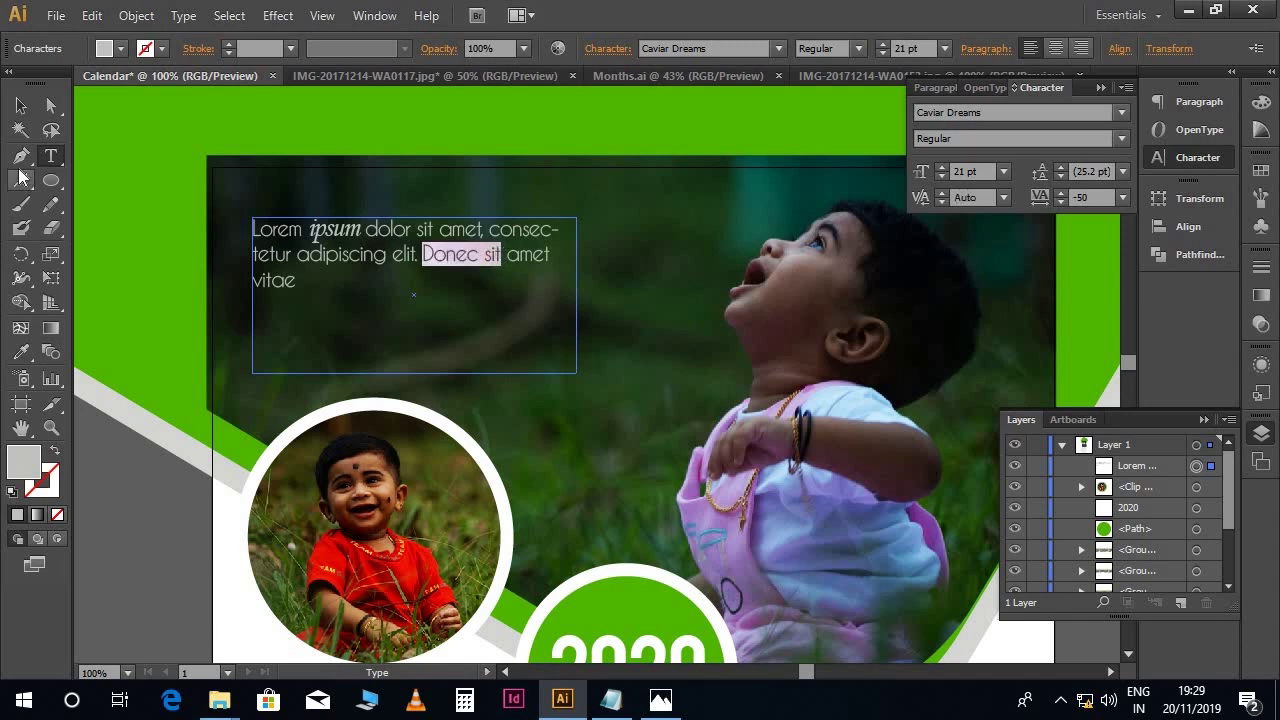
{"action": "left_click", "coordinate": [21, 105]}
{"action": "left_click_drag", "start_coordinate": [584, 290], "coordinate": [489, 294]}
Copy ipsum's Monotype Corsiva 28 pt style onto 'adipiscing' and 'Donec' with the Eyedropper
{"action": "key", "text": "t"}
{"action": "left_click", "coordinate": [448, 255]}
{"action": "left_click_drag", "start_coordinate": [448, 255], "coordinate": [358, 256]}
{"action": "left_click", "coordinate": [21, 352]}
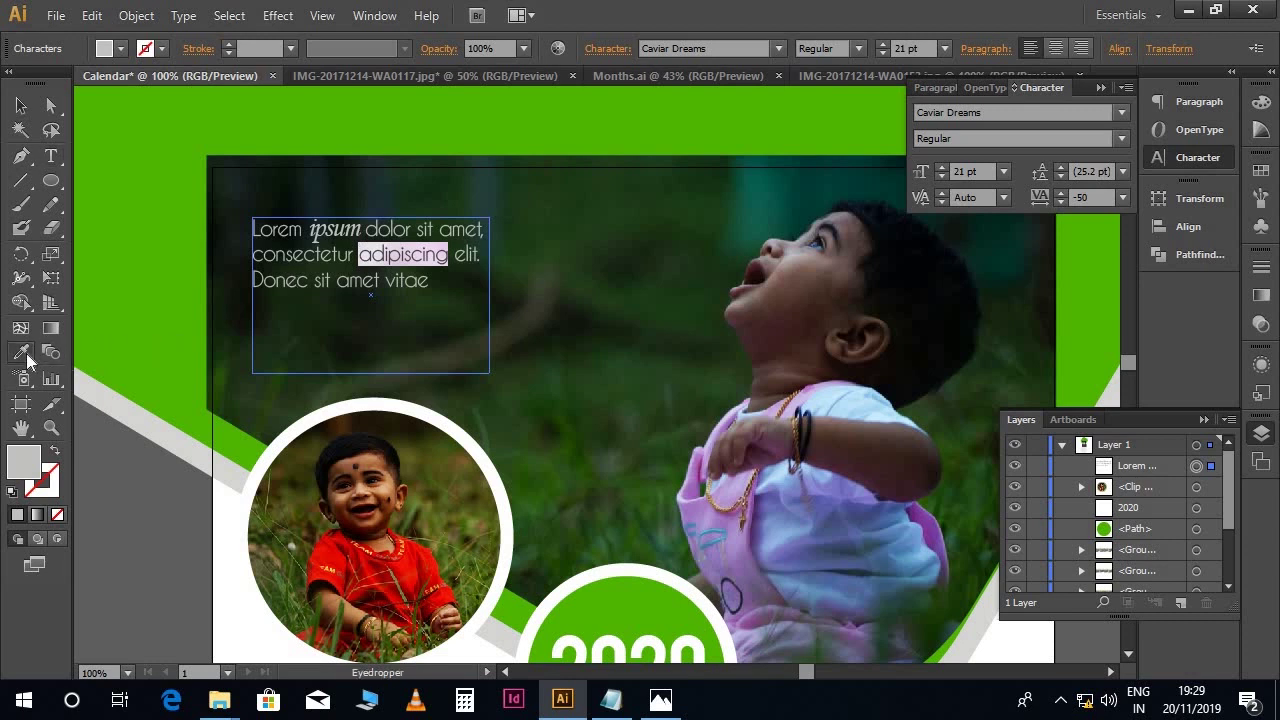
{"action": "left_click", "coordinate": [340, 220]}
{"action": "left_click", "coordinate": [51, 156]}
{"action": "left_click_drag", "start_coordinate": [313, 290], "coordinate": [252, 289]}
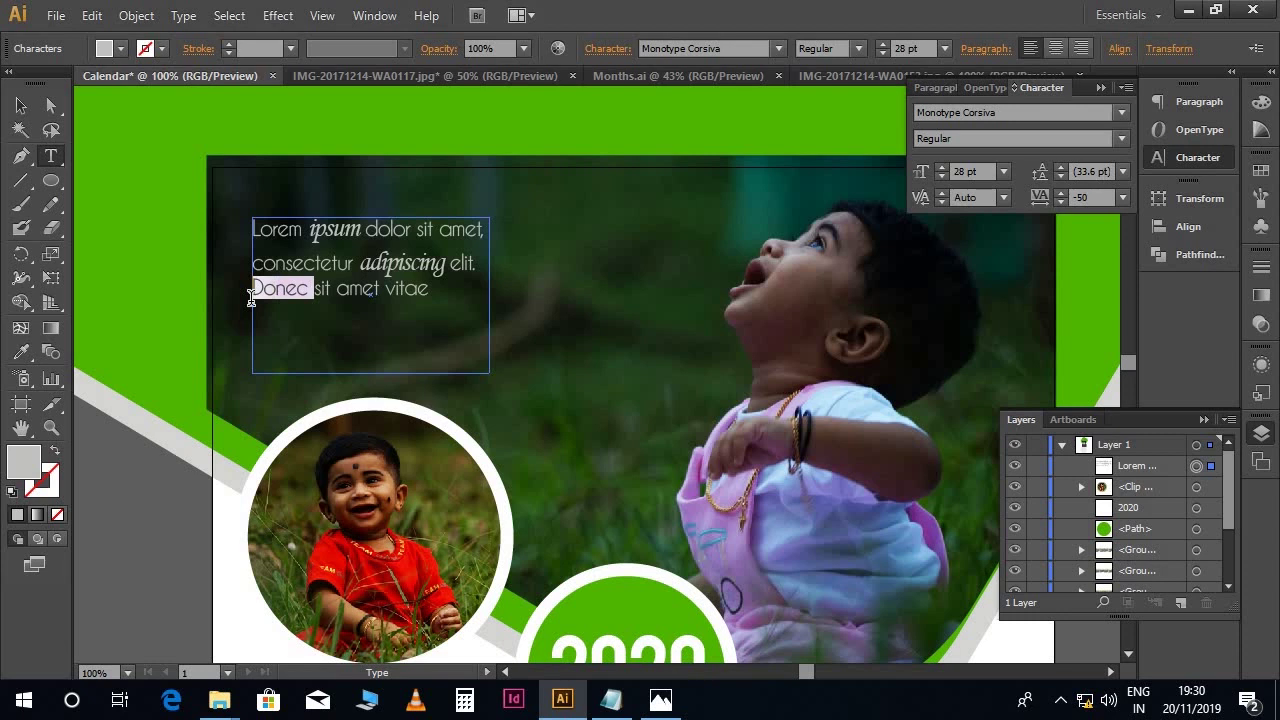
{"action": "left_click", "coordinate": [21, 352]}
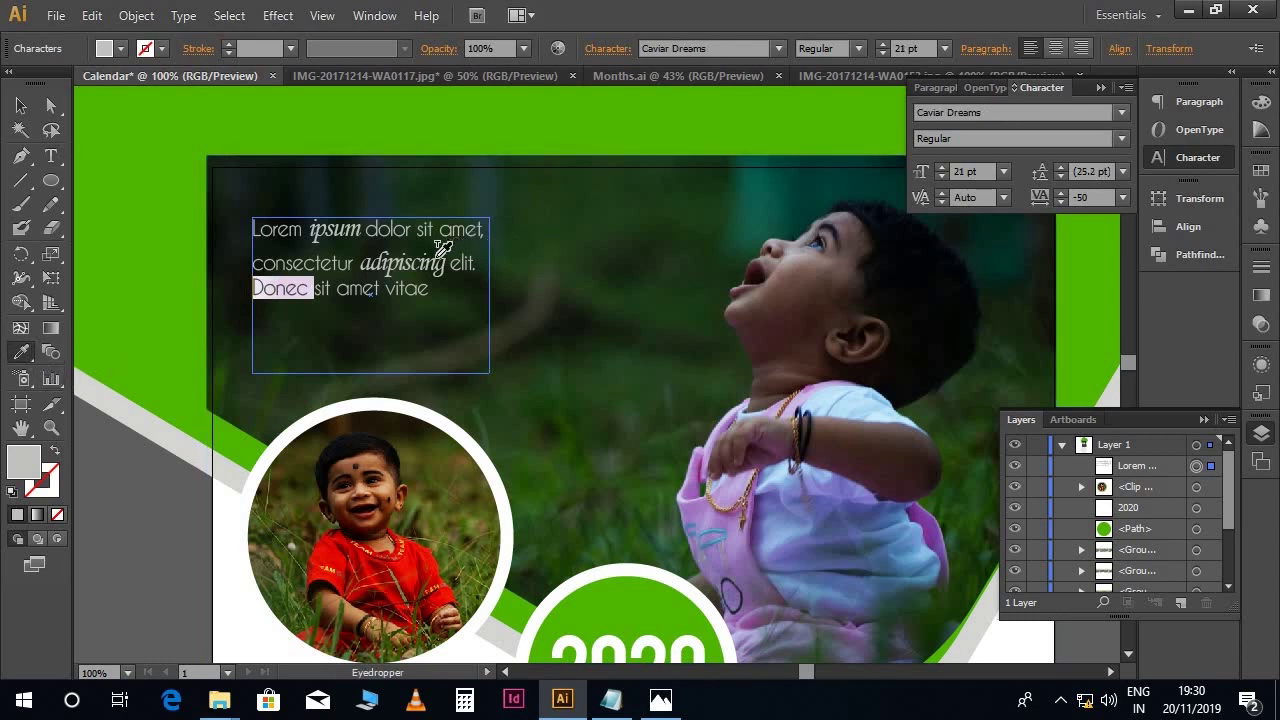
{"action": "left_click", "coordinate": [407, 260]}
{"action": "left_click", "coordinate": [51, 156]}
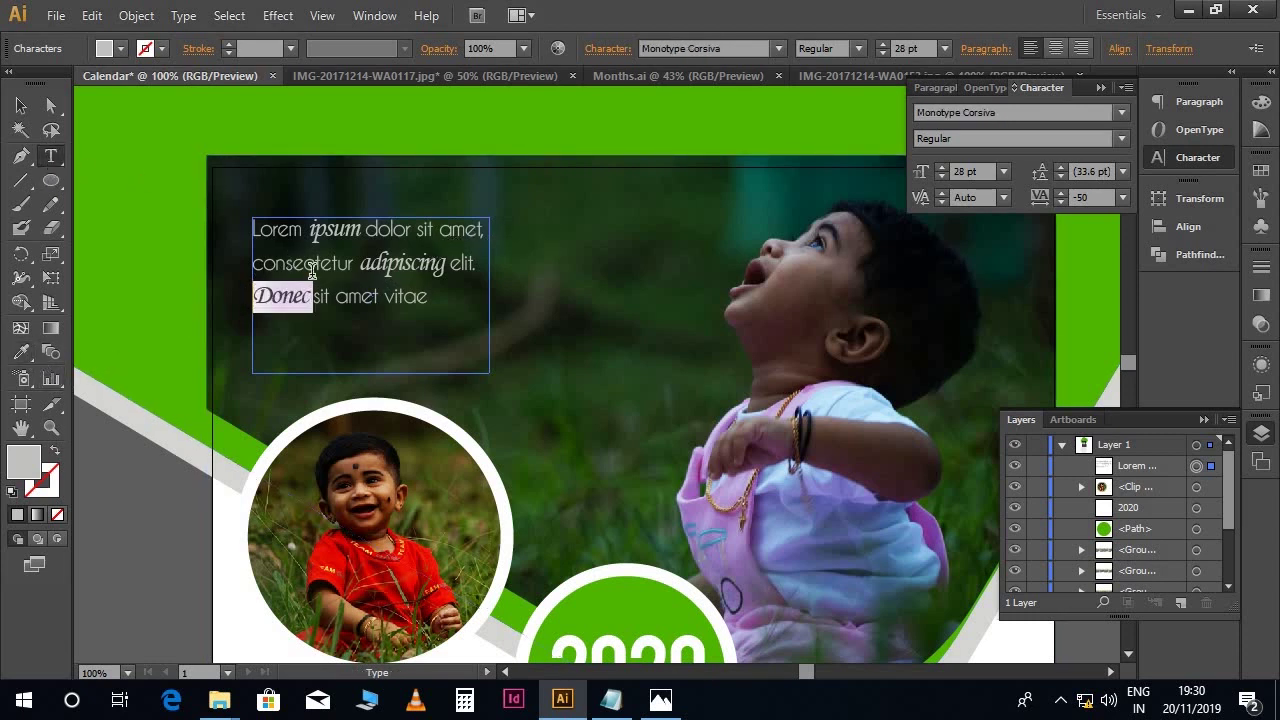
{"action": "key", "text": "Escape"}
{"action": "triple_click", "coordinate": [352, 289]}
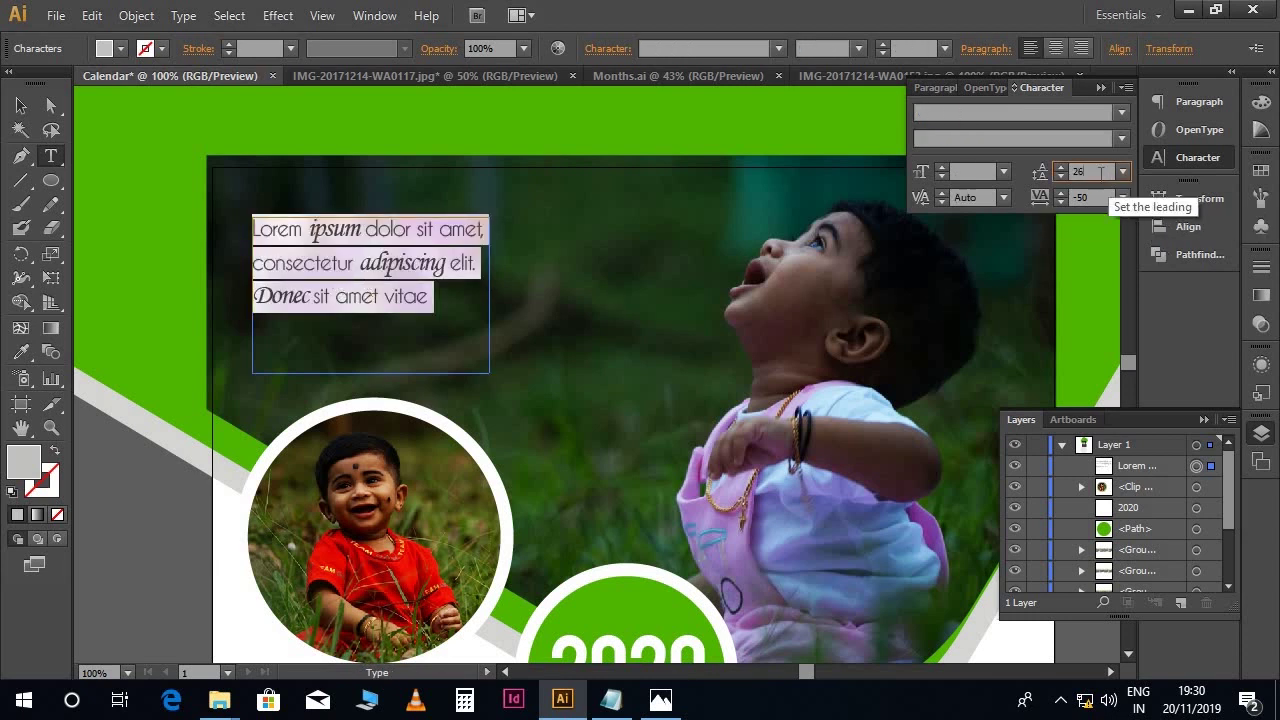
Set the paragraph leading to 27 pt and nudge the text frame slightly left
{"action": "key", "text": "Return"}
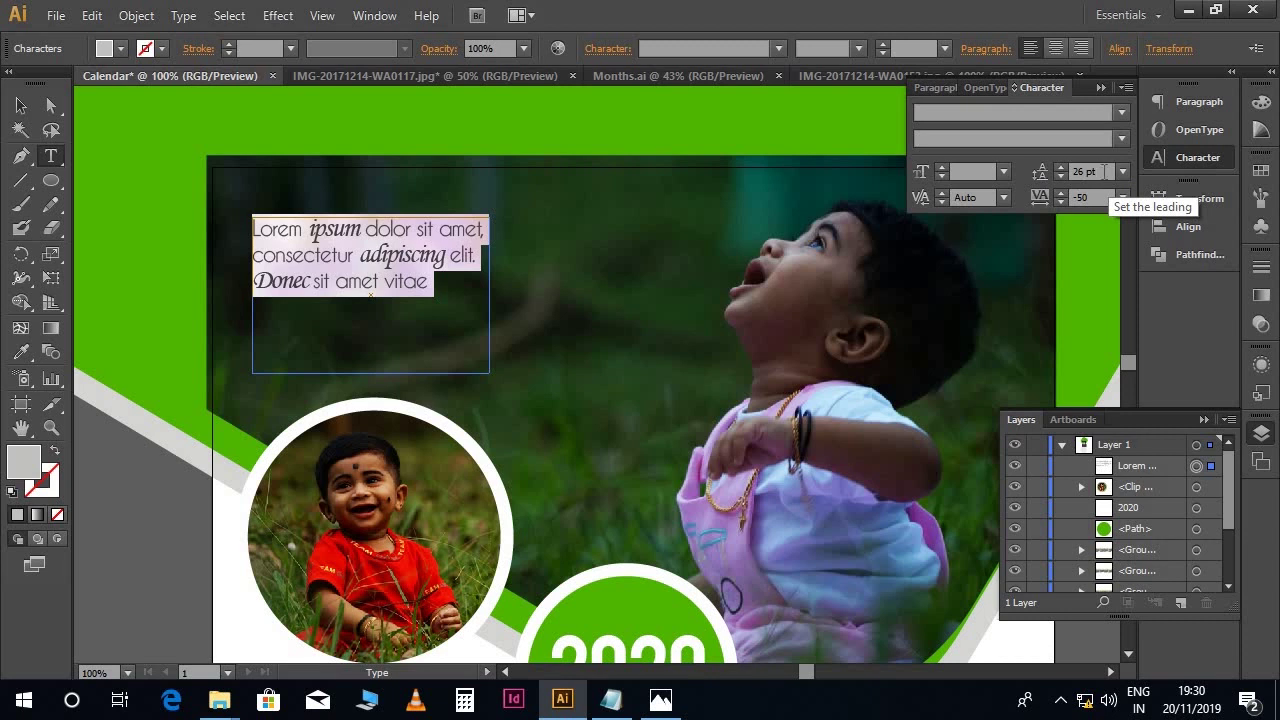
{"action": "left_click", "coordinate": [1102, 171]}
{"action": "type", "text": "27"}
{"action": "key", "text": "Return"}
{"action": "left_click", "coordinate": [20, 107]}
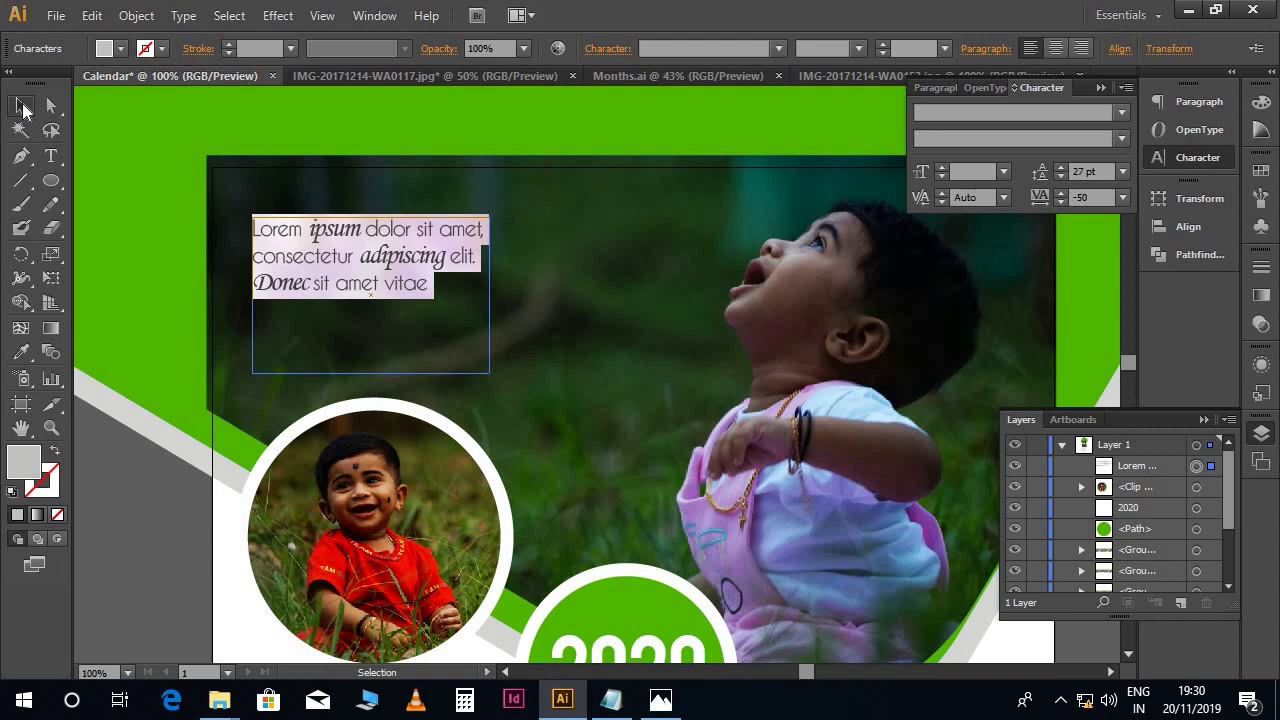
{"action": "key", "text": "shift+Left"}
{"action": "key", "text": "shift+Left"}
{"action": "key", "text": "ctrl+minus"}
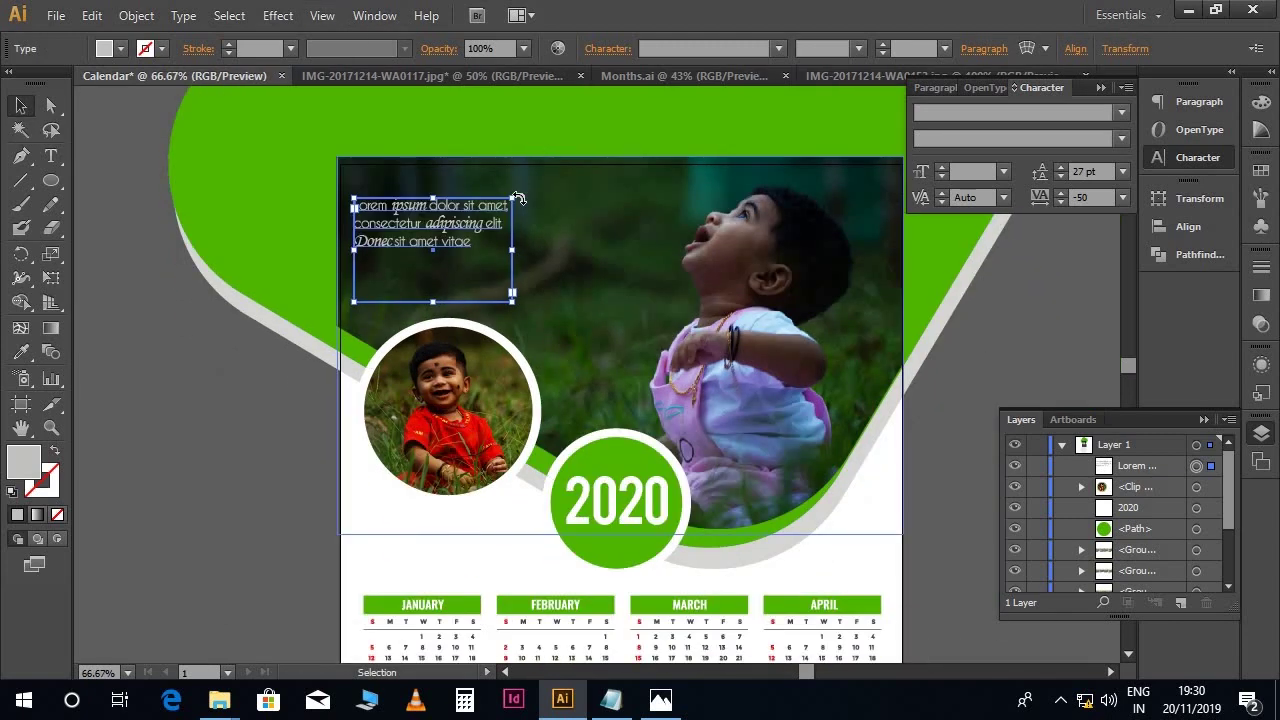
{"action": "scroll", "coordinate": [529, 207], "scroll_direction": "down", "scroll_amount": 5}
{"action": "scroll", "coordinate": [532, 219], "scroll_direction": "up", "scroll_amount": 1}
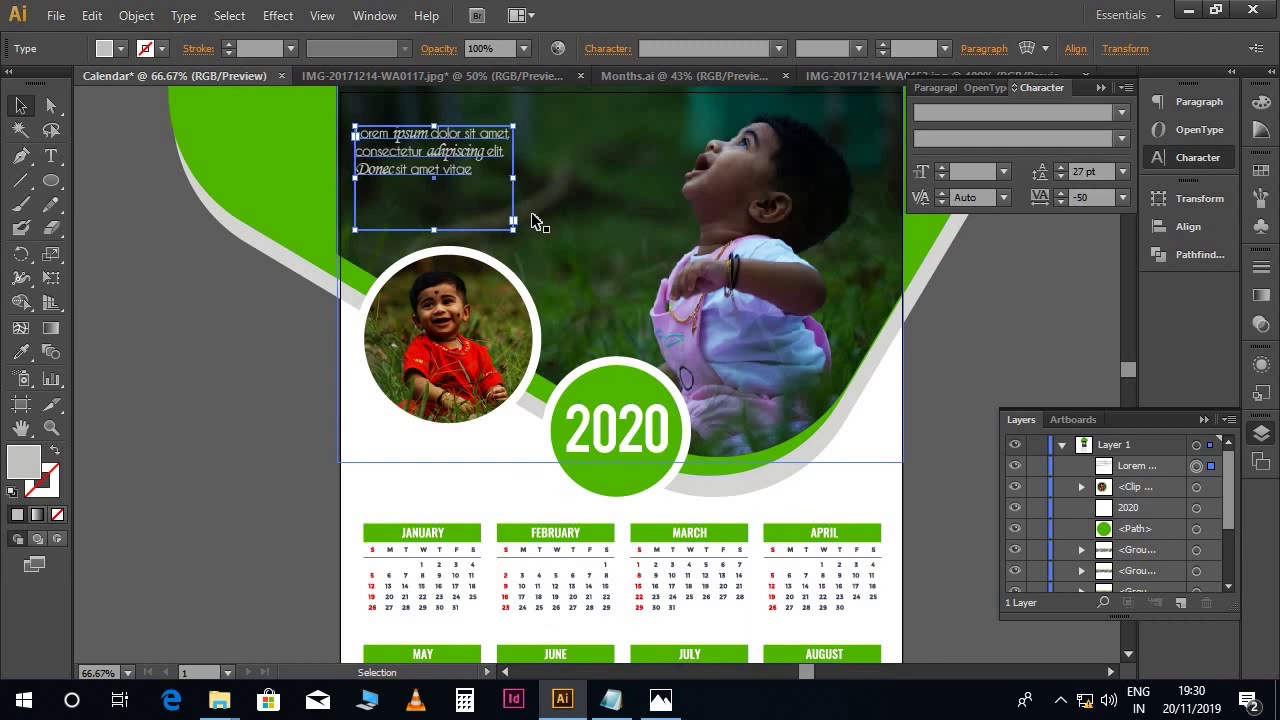
{"action": "scroll", "coordinate": [537, 222], "scroll_direction": "up", "scroll_amount": 1}
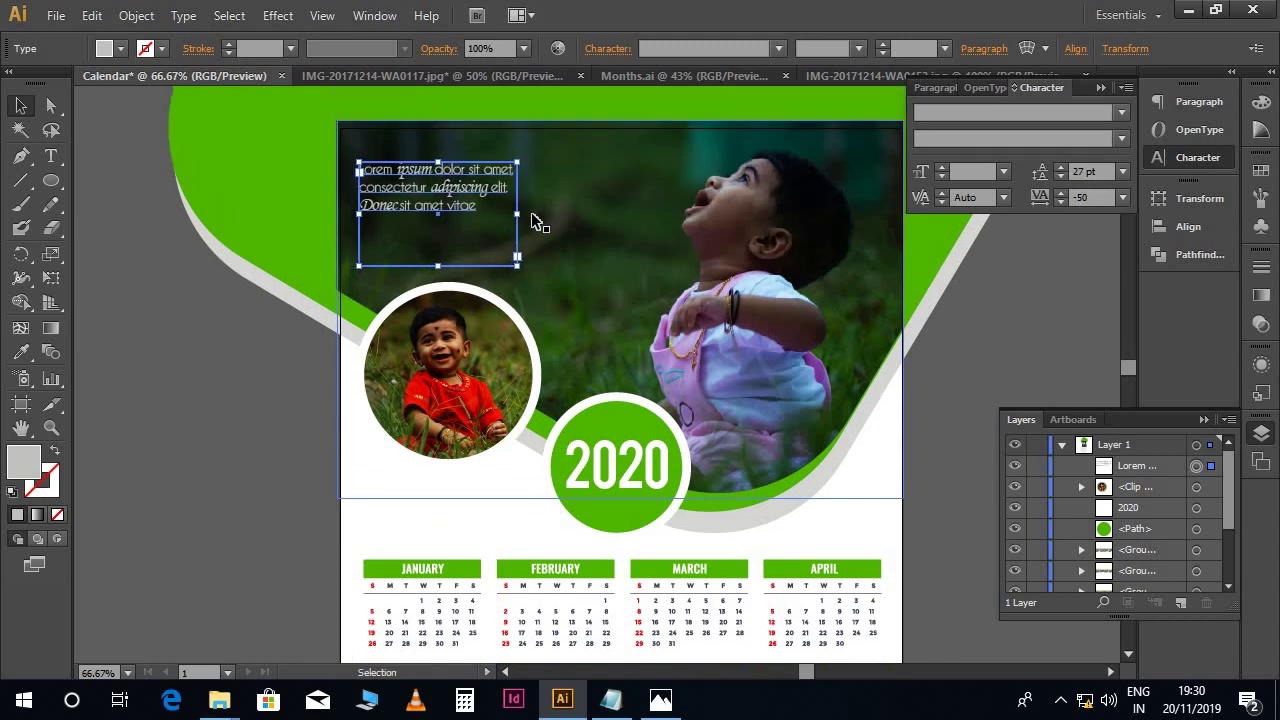
{"action": "key", "text": "Up"}
{"action": "key", "text": "Up"}
{"action": "key", "text": "Up"}
{"action": "key", "text": "Up"}
{"action": "key", "text": "Up"}
{"action": "key", "text": "Up"}
{"action": "key", "text": "Up"}
{"action": "key", "text": "Up"}
{"action": "key", "text": "Up"}
{"action": "key", "text": "Up"}
{"action": "key", "text": "Up"}
{"action": "key", "text": "Up"}
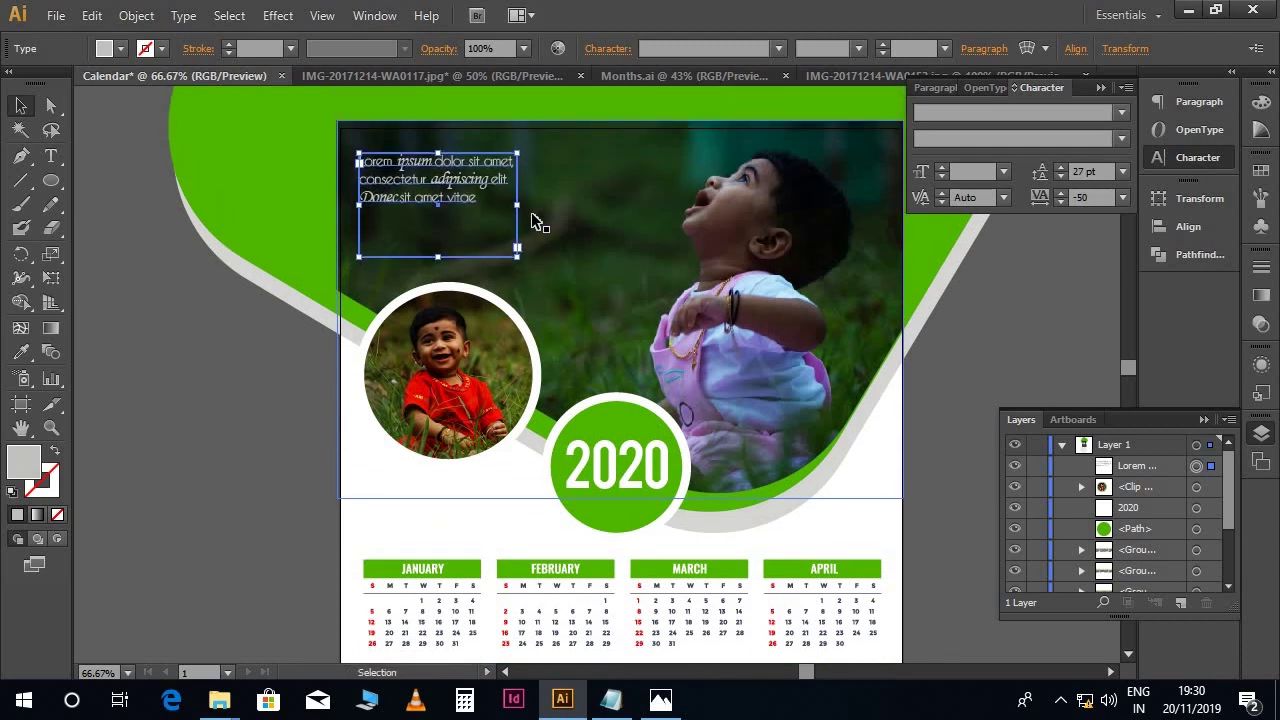
{"action": "left_click", "coordinate": [951, 445]}
{"action": "scroll", "coordinate": [951, 445], "scroll_direction": "up", "scroll_amount": 1}
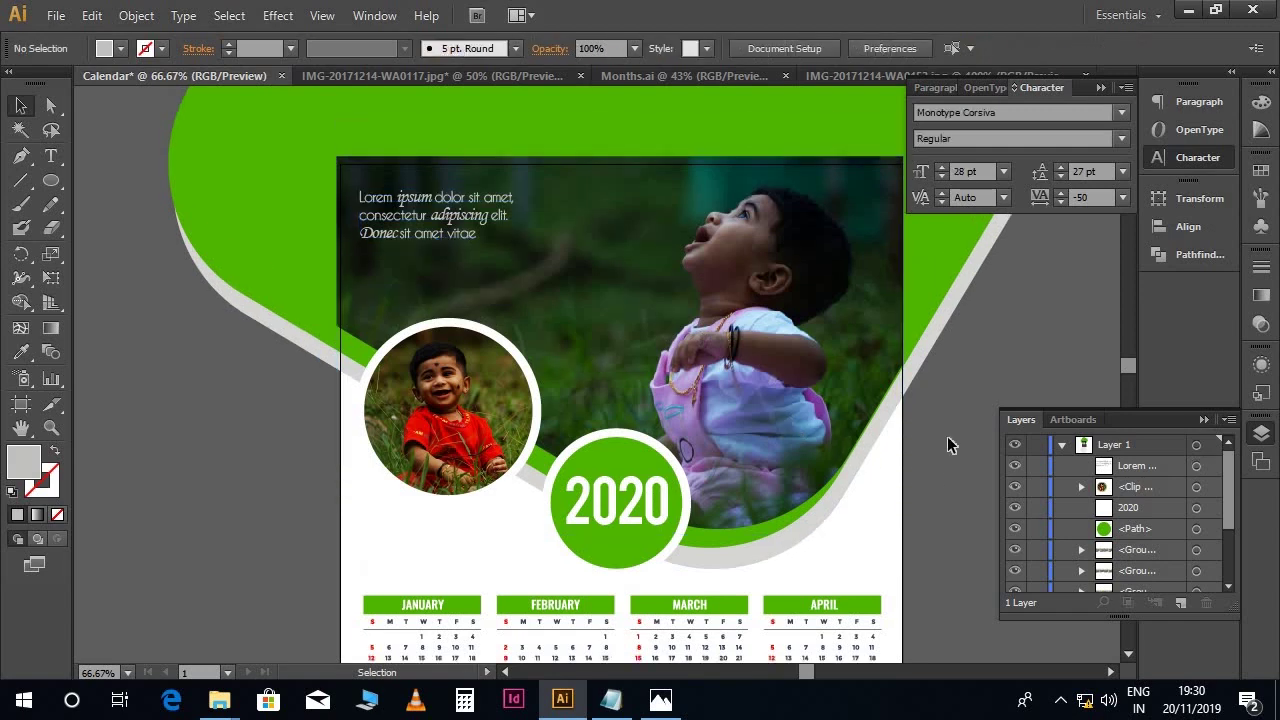
{"action": "key", "text": "ctrl+minus"}
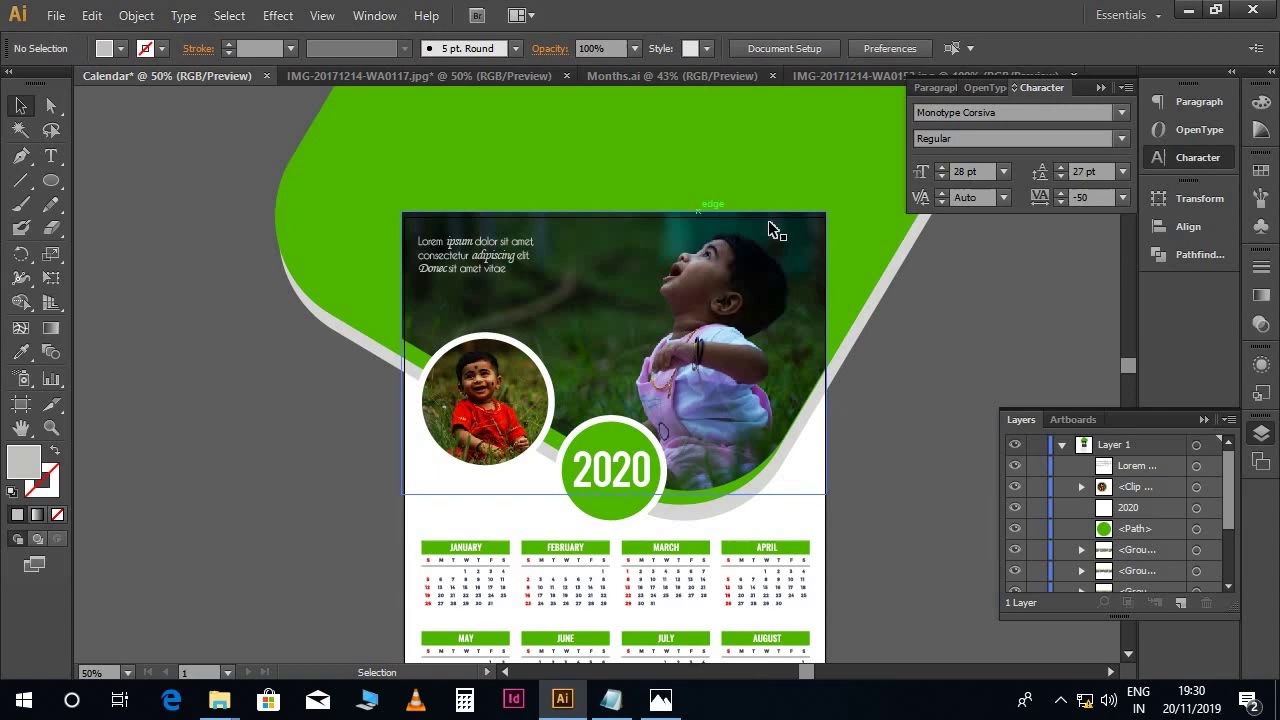
{"action": "scroll", "coordinate": [814, 286], "scroll_direction": "down", "scroll_amount": 5}
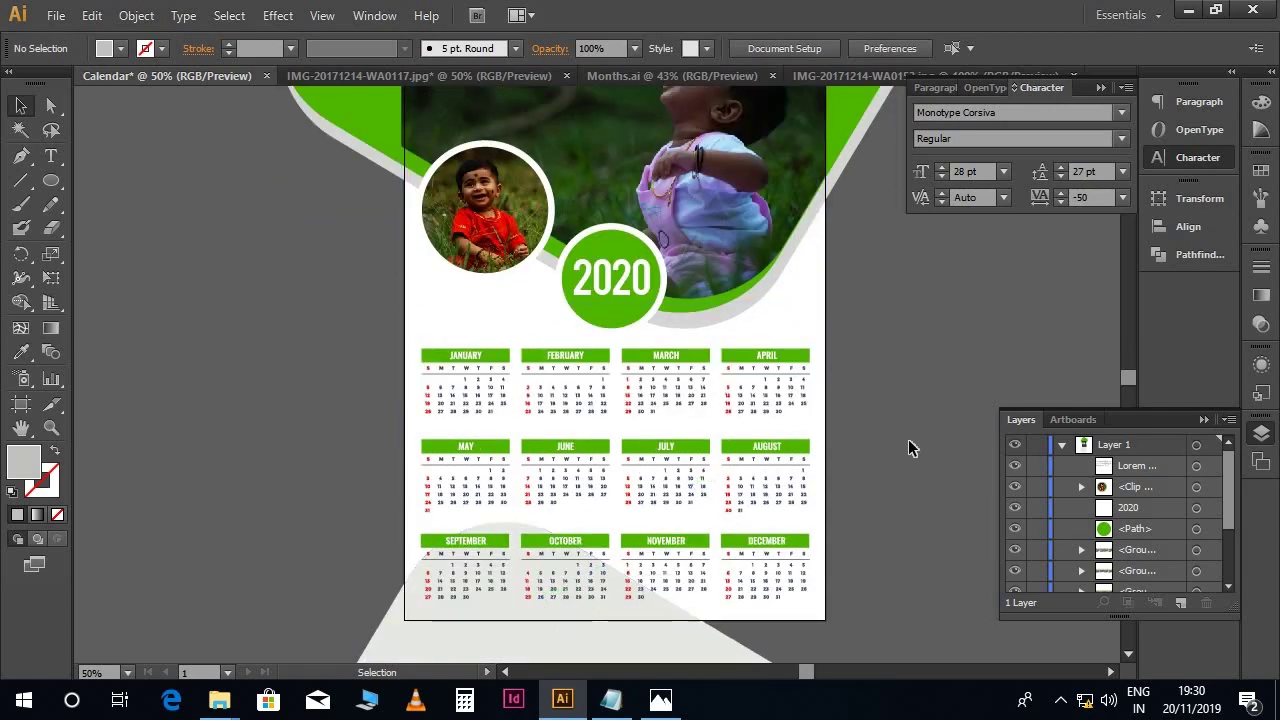
{"action": "scroll", "coordinate": [911, 446], "scroll_direction": "up", "scroll_amount": 3}
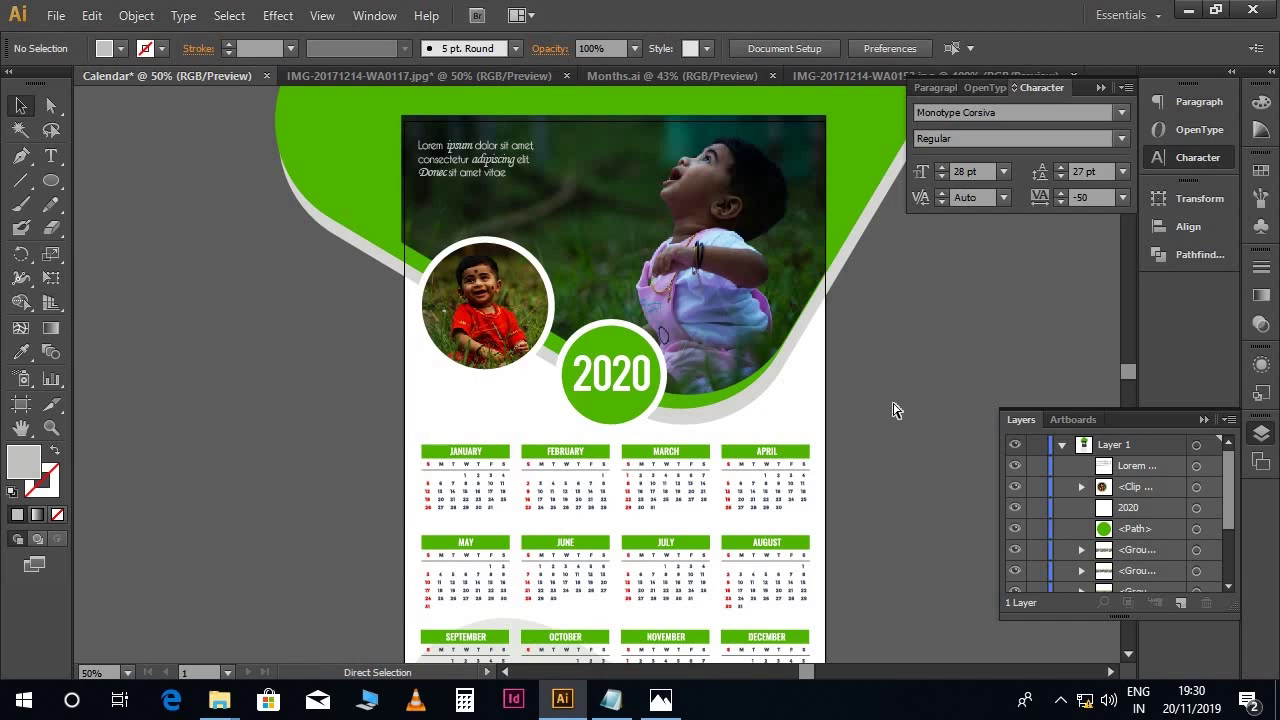
{"action": "key", "text": "ctrl+a"}
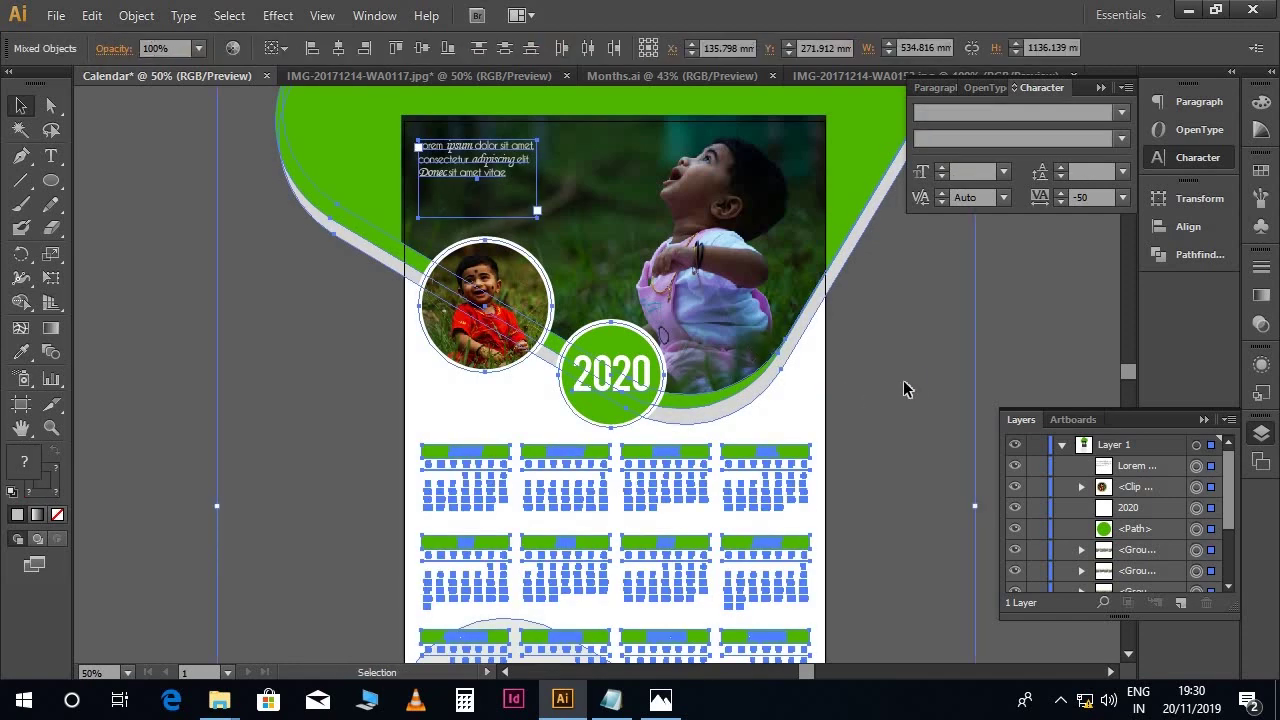
Select all the calendar artwork and group it
{"action": "key", "text": "a"}
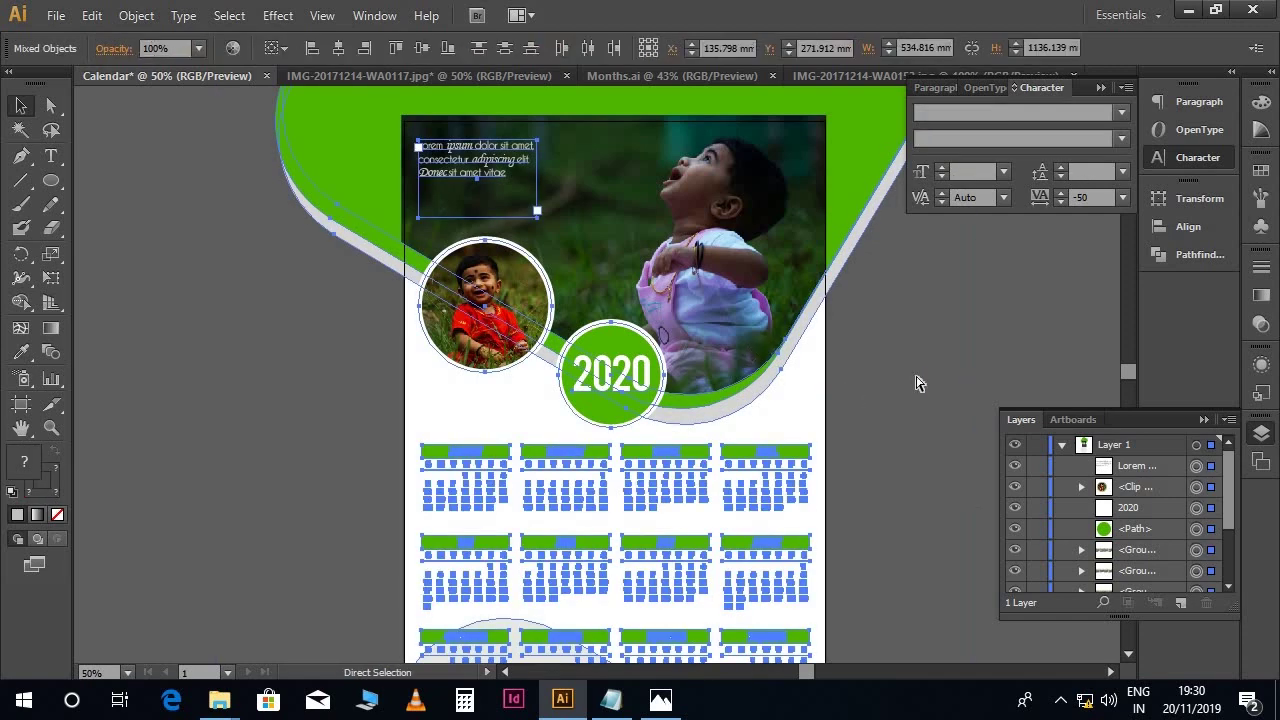
{"action": "key", "text": "ctrl+g"}
{"action": "key", "text": "v"}
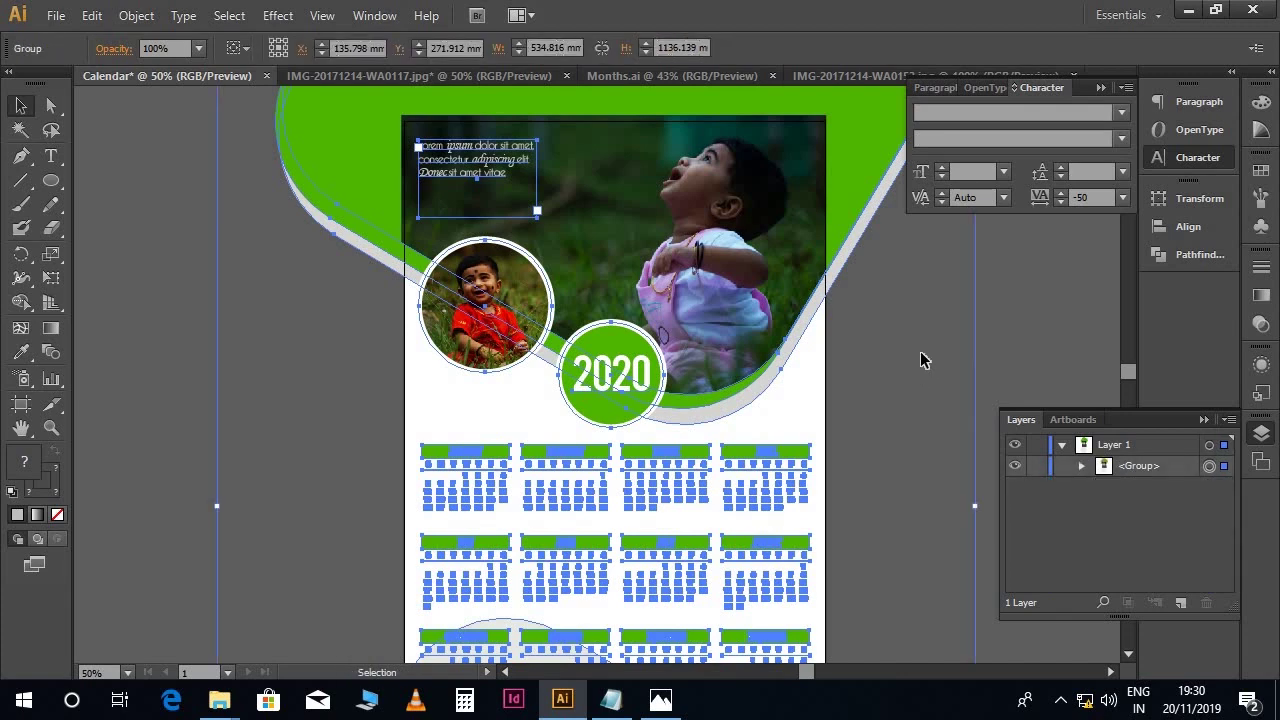
{"action": "left_click", "coordinate": [1004, 326]}
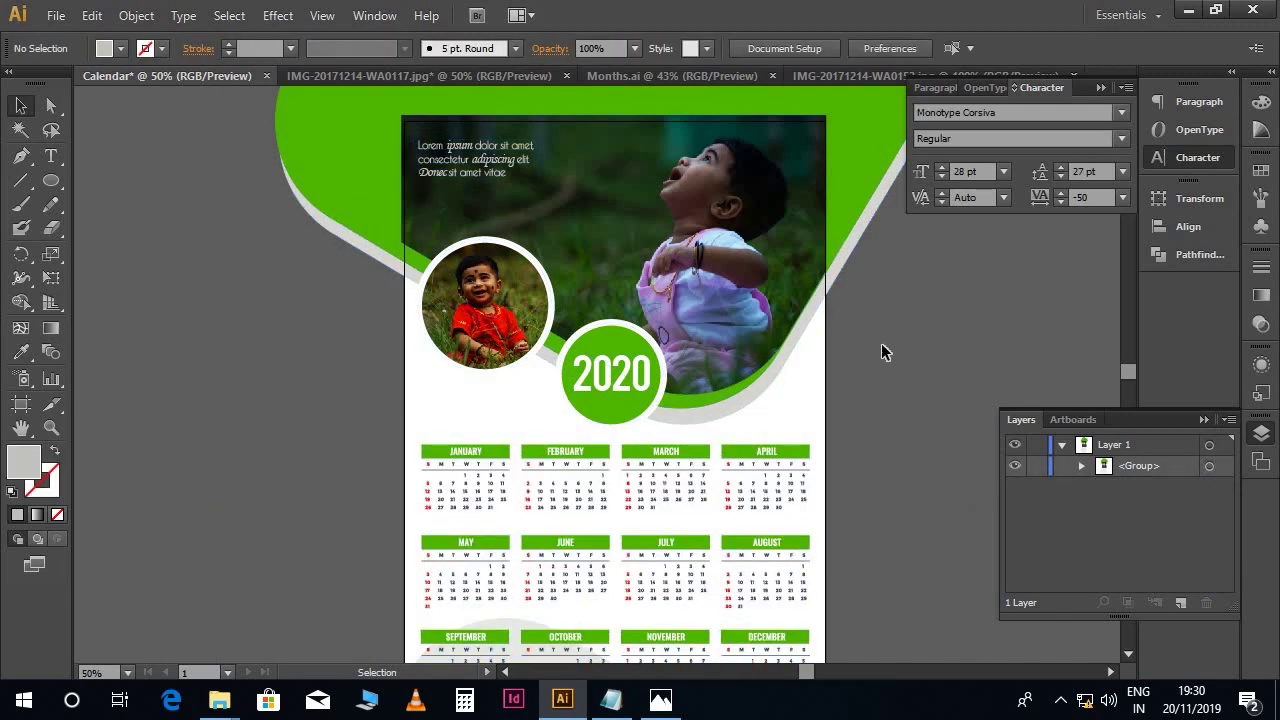
Draw a grey rectangle from the artboard's top-left corner, about 297 × 414 mm
{"action": "left_click_drag", "start_coordinate": [55, 185], "coordinate": [110, 181]}
{"action": "left_click_drag", "start_coordinate": [404, 121], "coordinate": [826, 618]}
{"action": "scroll", "coordinate": [700, 532], "scroll_direction": "down", "scroll_amount": 3}
{"action": "key", "text": "v"}
{"action": "left_click_drag", "start_coordinate": [613, 474], "coordinate": [609, 575]}
Clip the calendar group to the artboard-sized rectangle with Make Clipping Mask
{"action": "scroll", "coordinate": [655, 482], "scroll_direction": "up", "scroll_amount": 1}
{"action": "scroll", "coordinate": [655, 482], "scroll_direction": "up", "scroll_amount": 4}
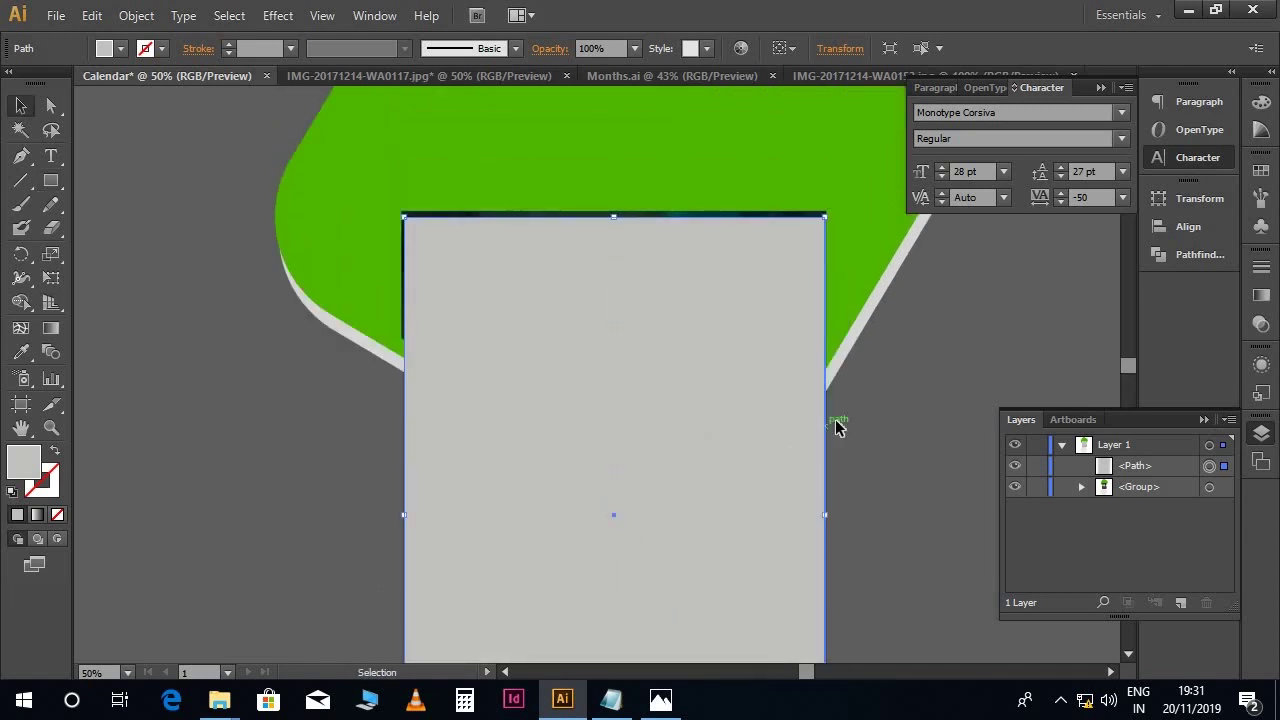
{"action": "scroll", "coordinate": [865, 428], "scroll_direction": "up", "scroll_amount": 2}
{"action": "key", "text": "ctrl+minus"}
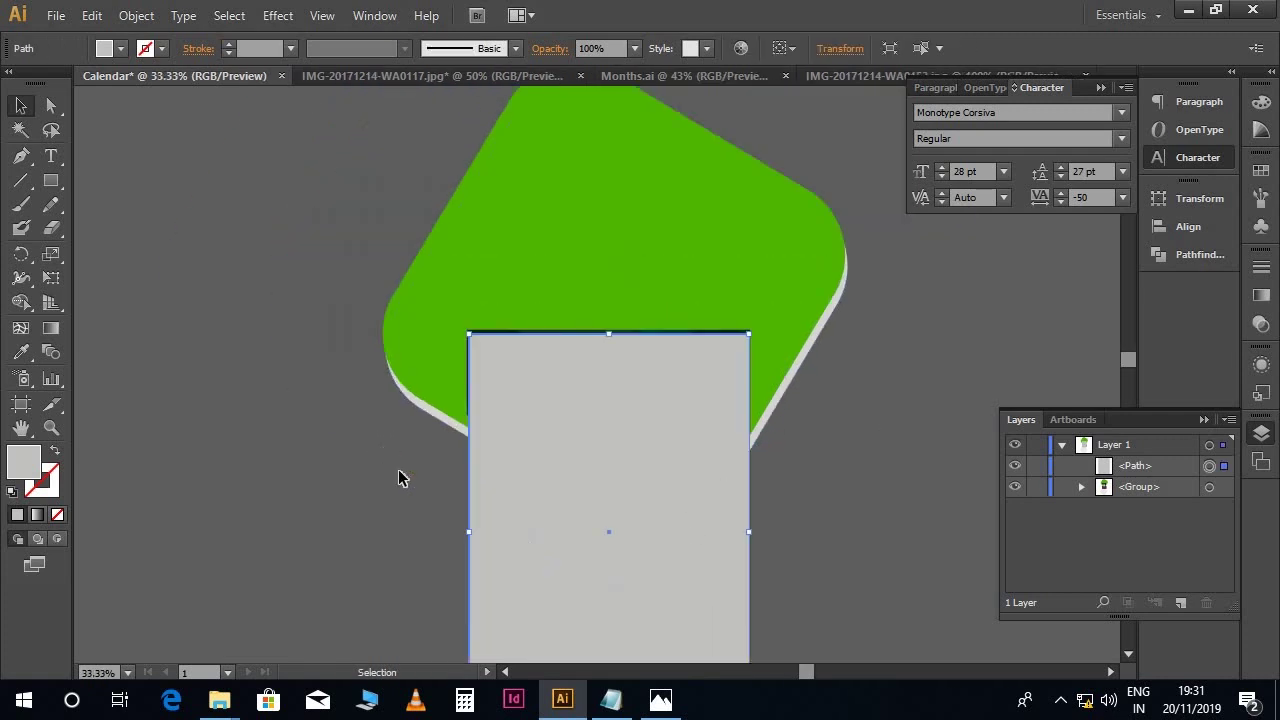
{"action": "left_click", "coordinate": [422, 326], "text": "shift"}
{"action": "right_click", "coordinate": [421, 324]}
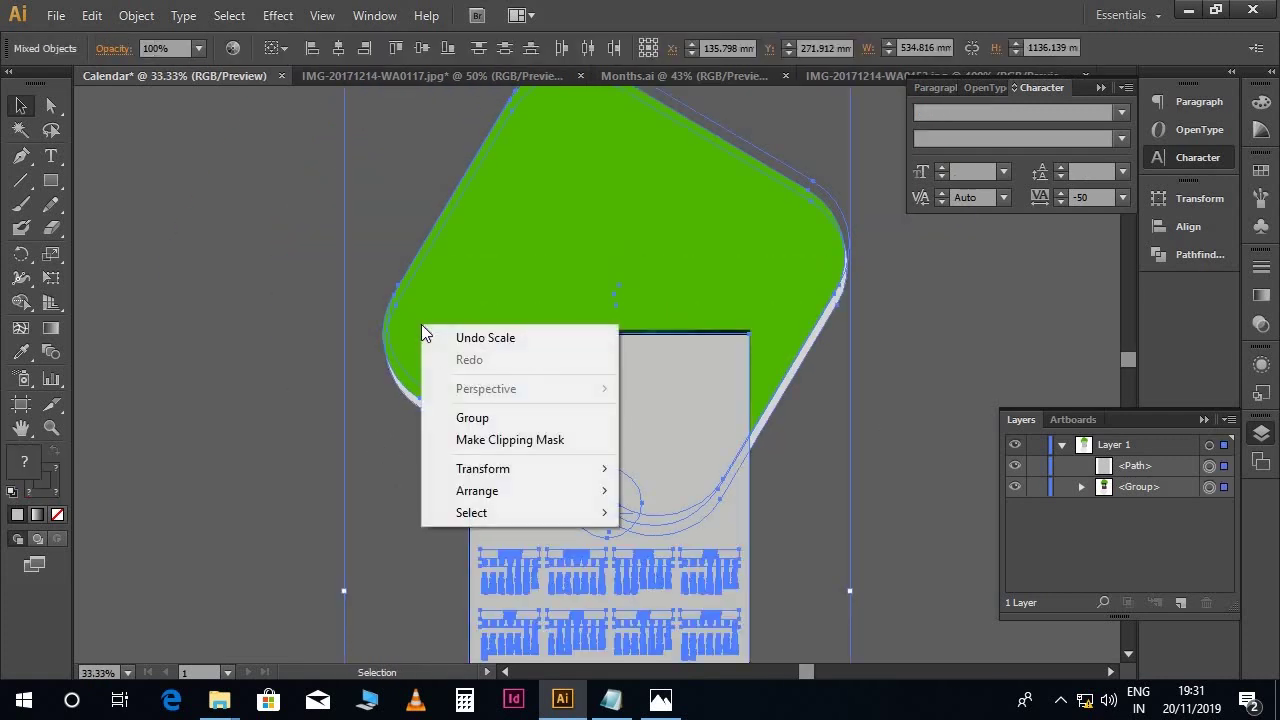
{"action": "left_click", "coordinate": [480, 440]}
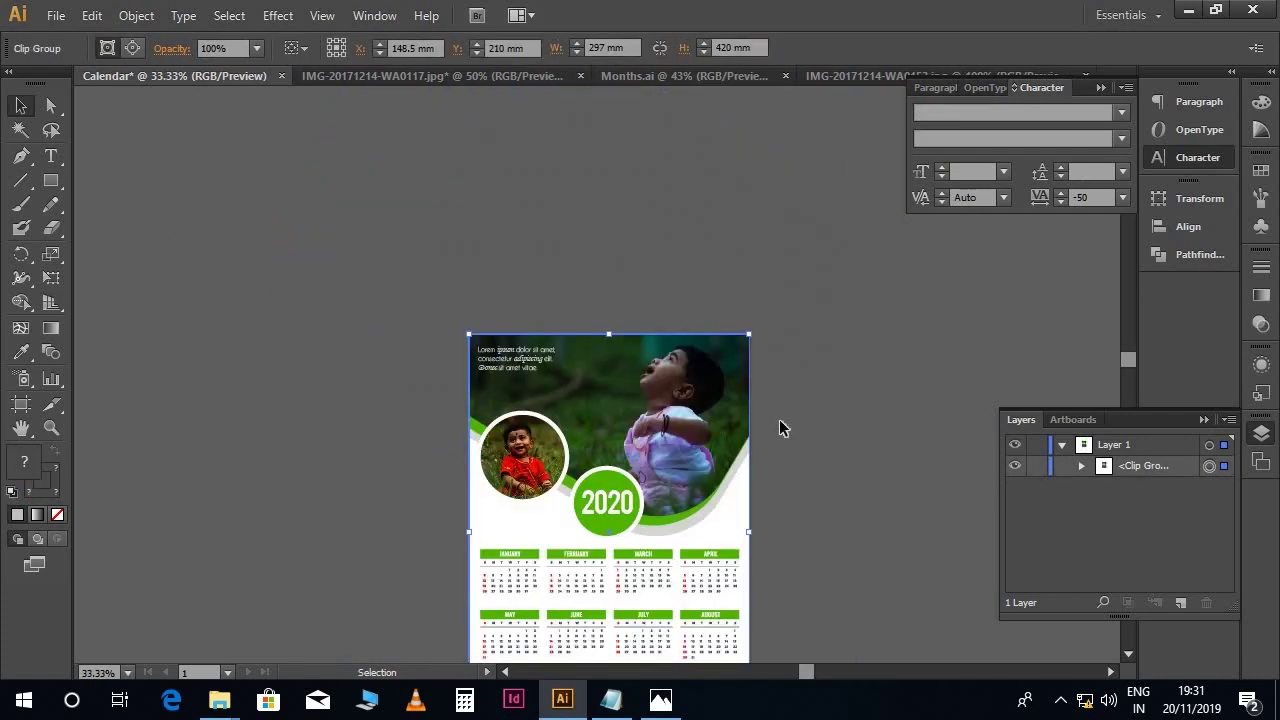
{"action": "left_click", "coordinate": [803, 432]}
Save the document as Calendar.pdf with the Adobe PDF (*.PDF) file type
{"action": "scroll", "coordinate": [808, 435], "scroll_direction": "down", "scroll_amount": 2}
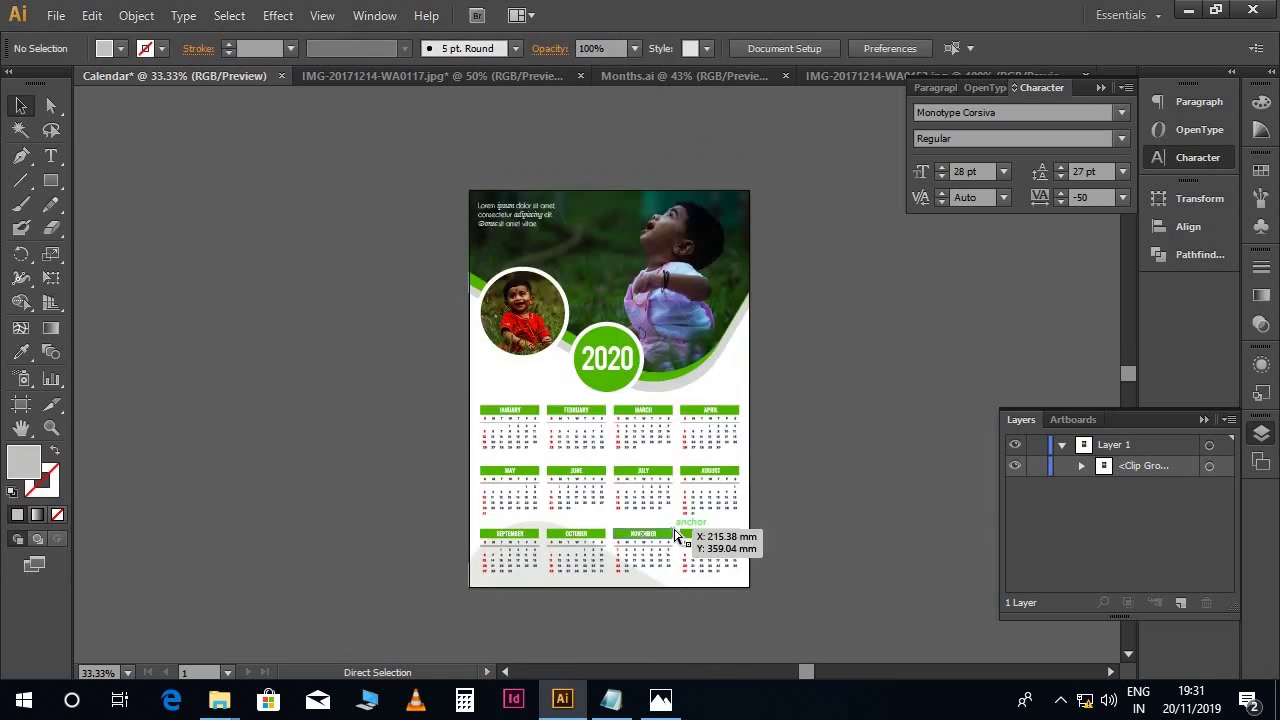
{"action": "key", "text": "ctrl+plus"}
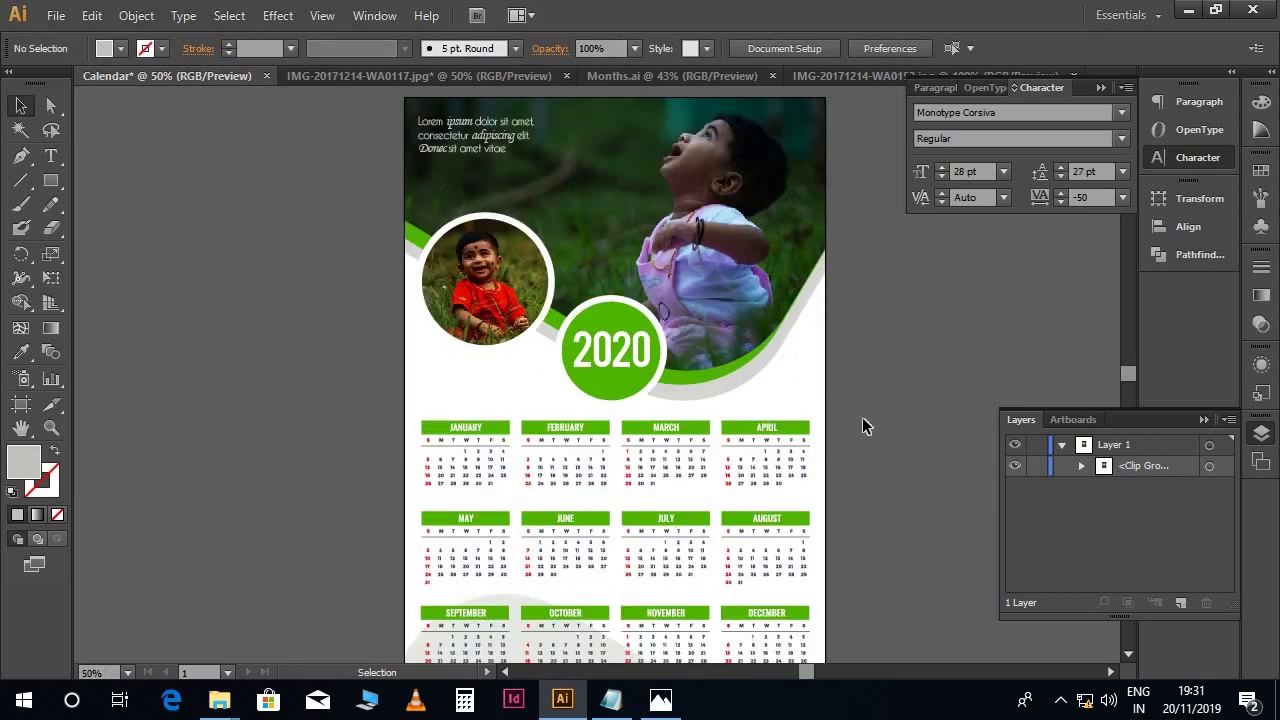
{"action": "scroll", "coordinate": [832, 418], "scroll_direction": "down", "scroll_amount": 1}
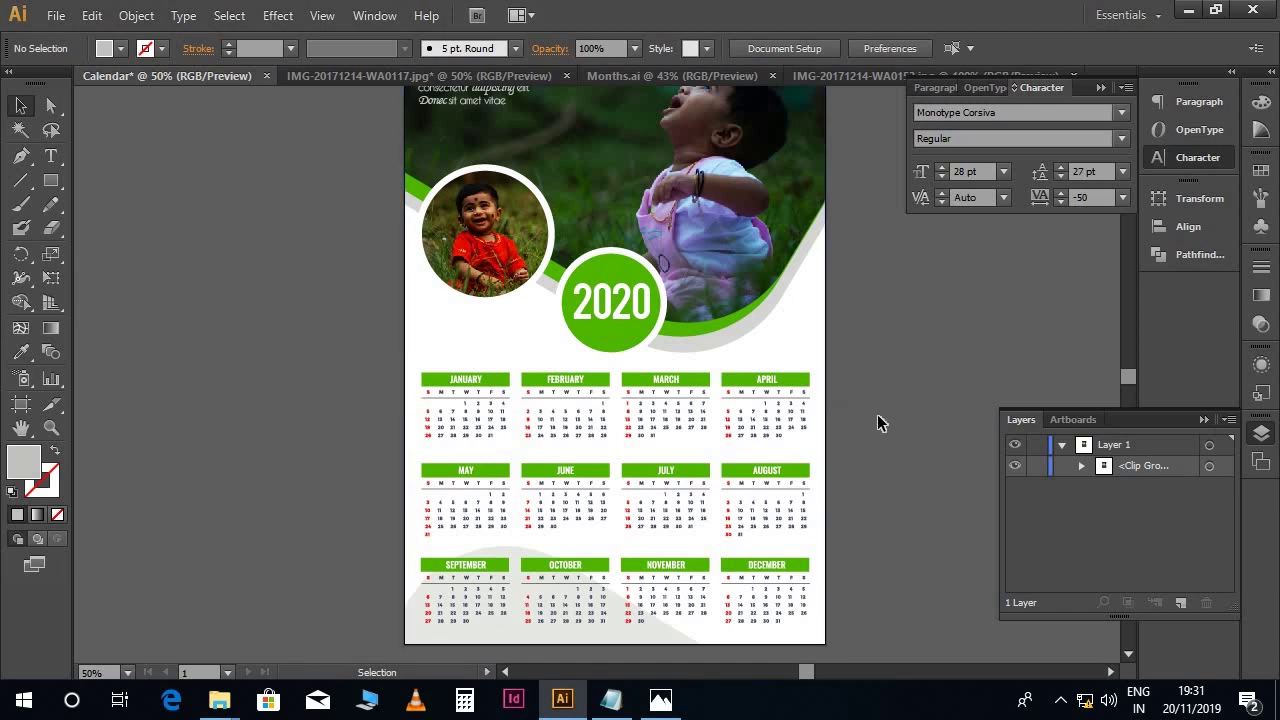
{"action": "scroll", "coordinate": [877, 423], "scroll_direction": "up", "scroll_amount": 1}
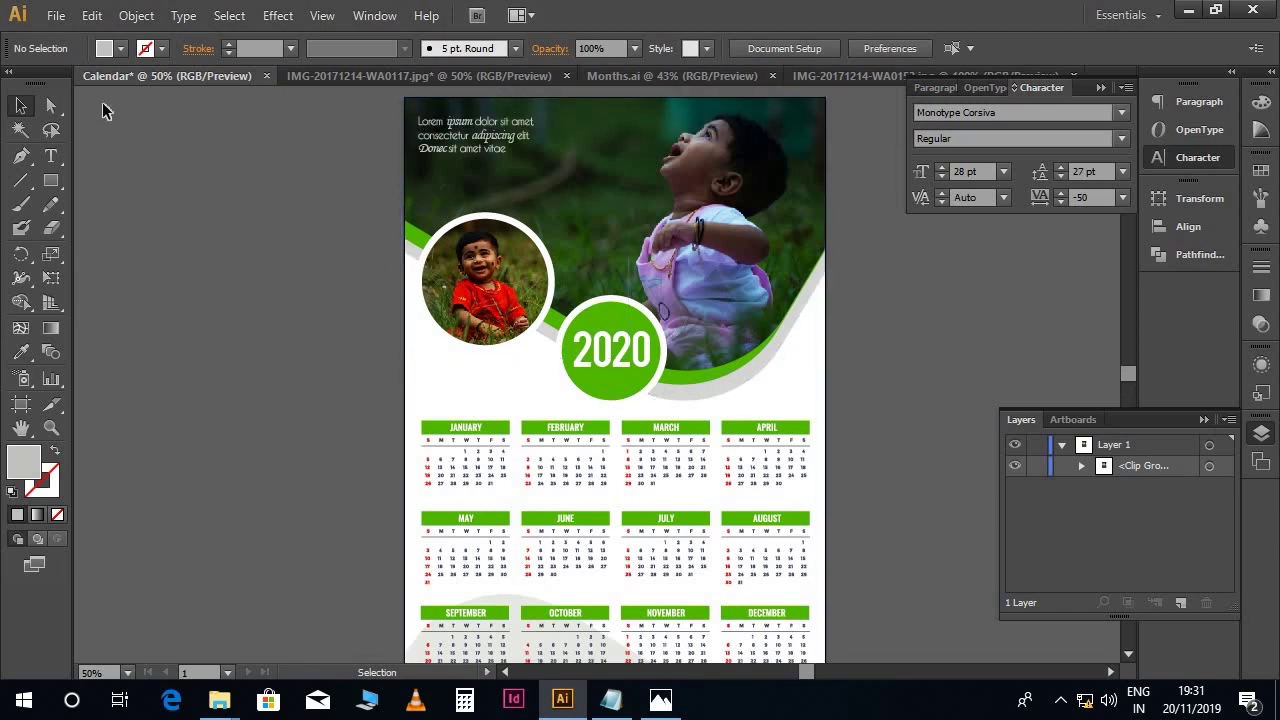
{"action": "left_click", "coordinate": [56, 15]}
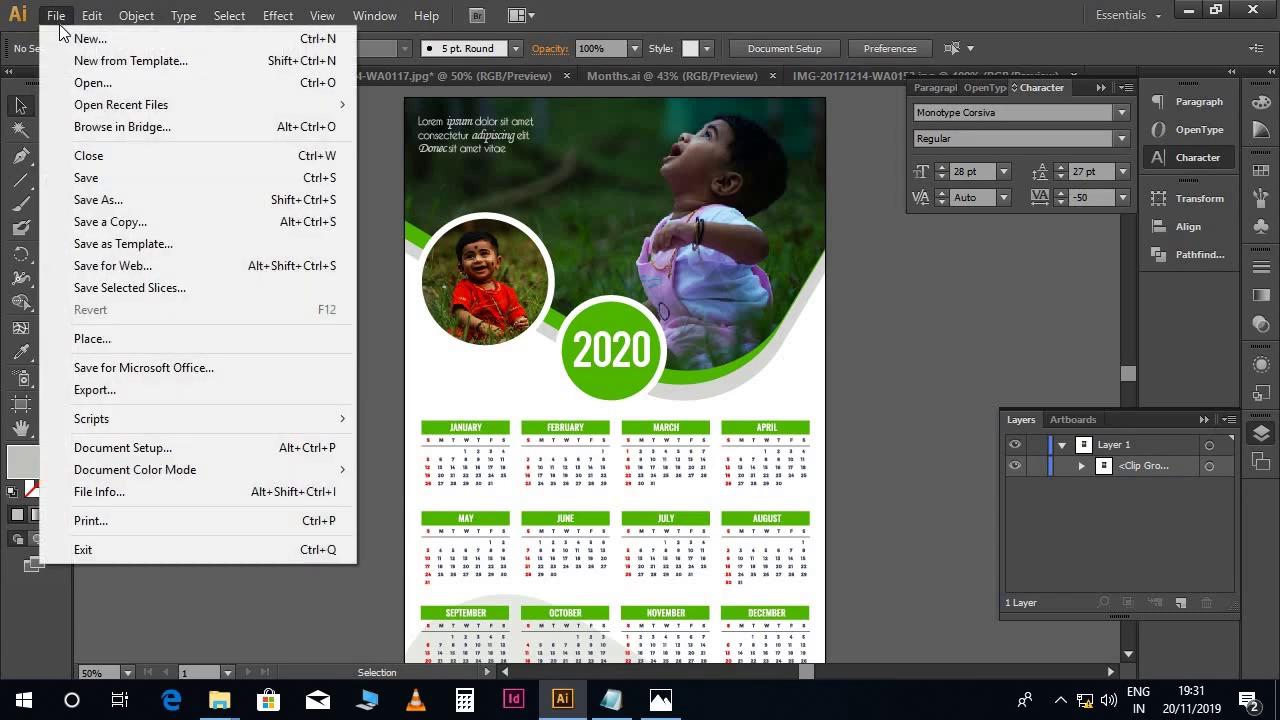
{"action": "left_click", "coordinate": [105, 199]}
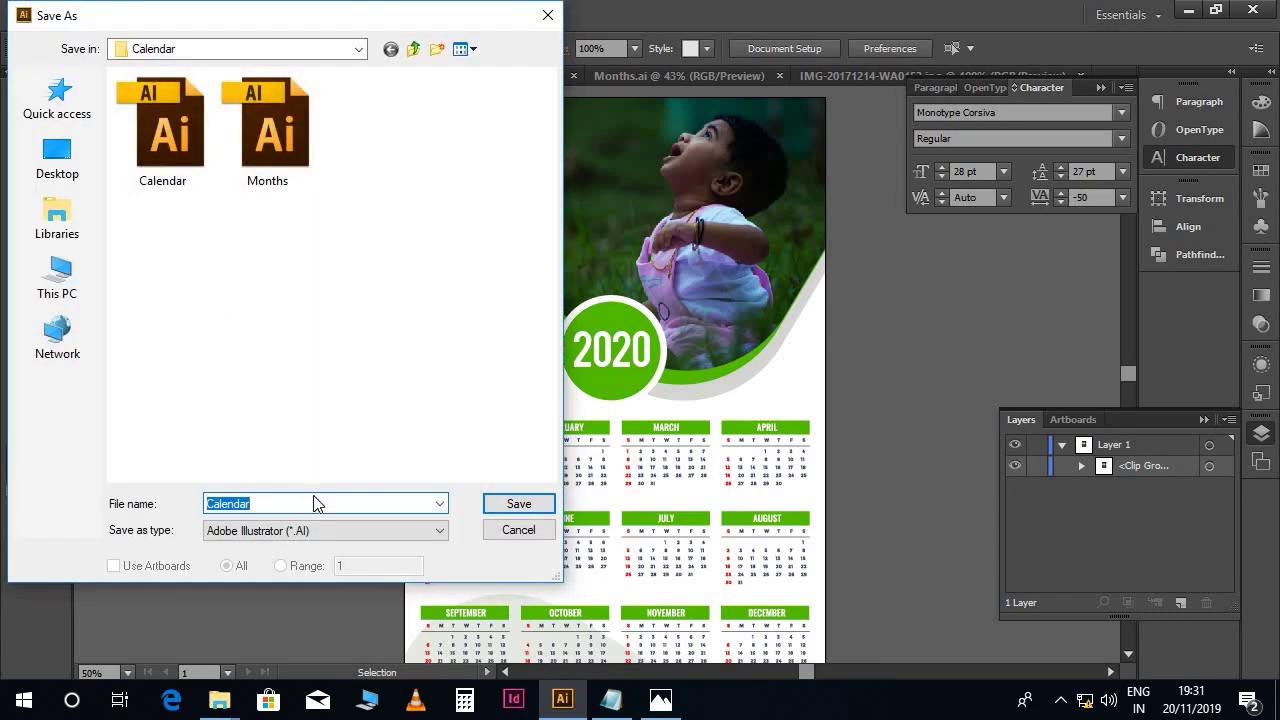
{"action": "left_click", "coordinate": [313, 531]}
{"action": "left_click", "coordinate": [318, 563]}
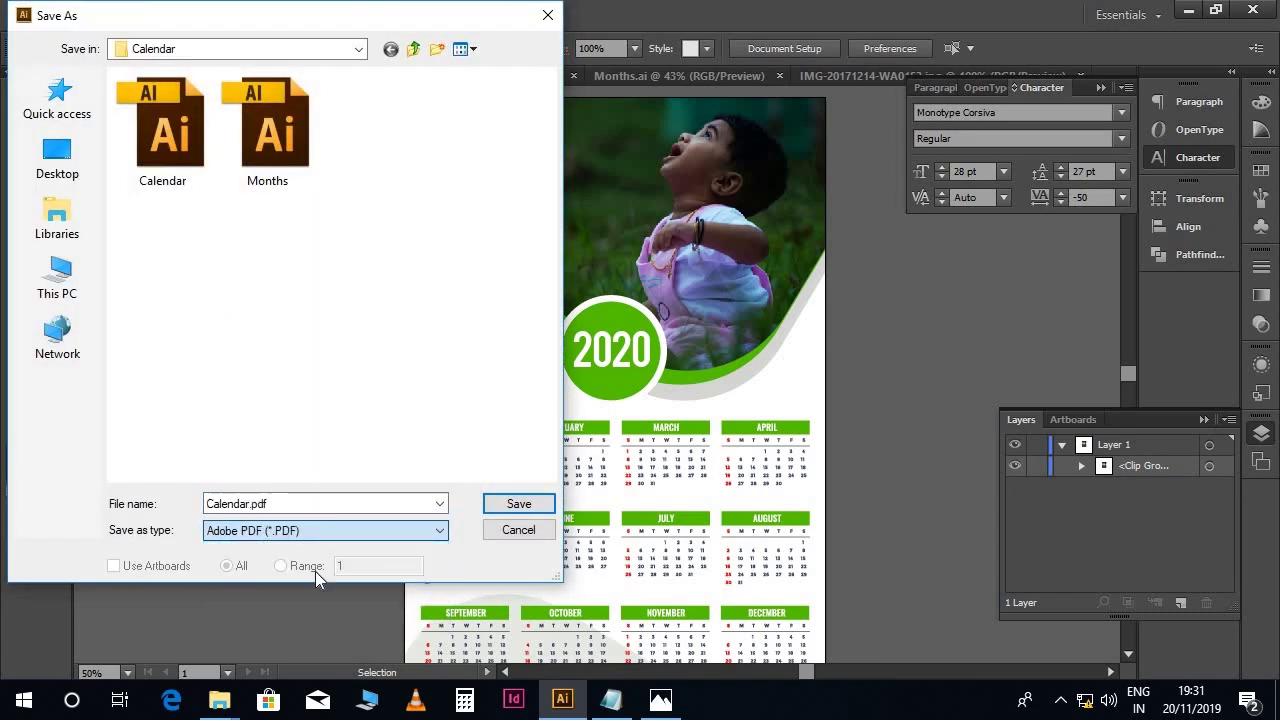
{"action": "left_click", "coordinate": [519, 503]}
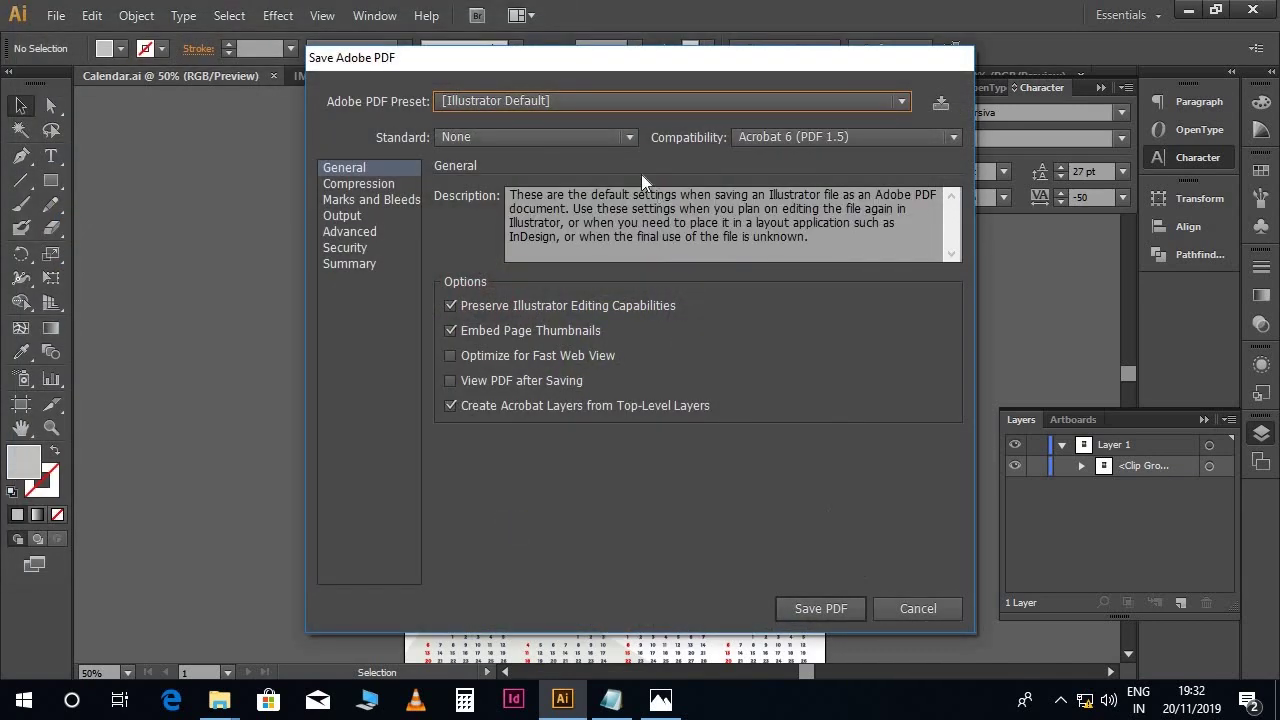
Save the PDF using the [High Quality Print] preset after checking Compression settings
{"action": "left_click", "coordinate": [559, 99]}
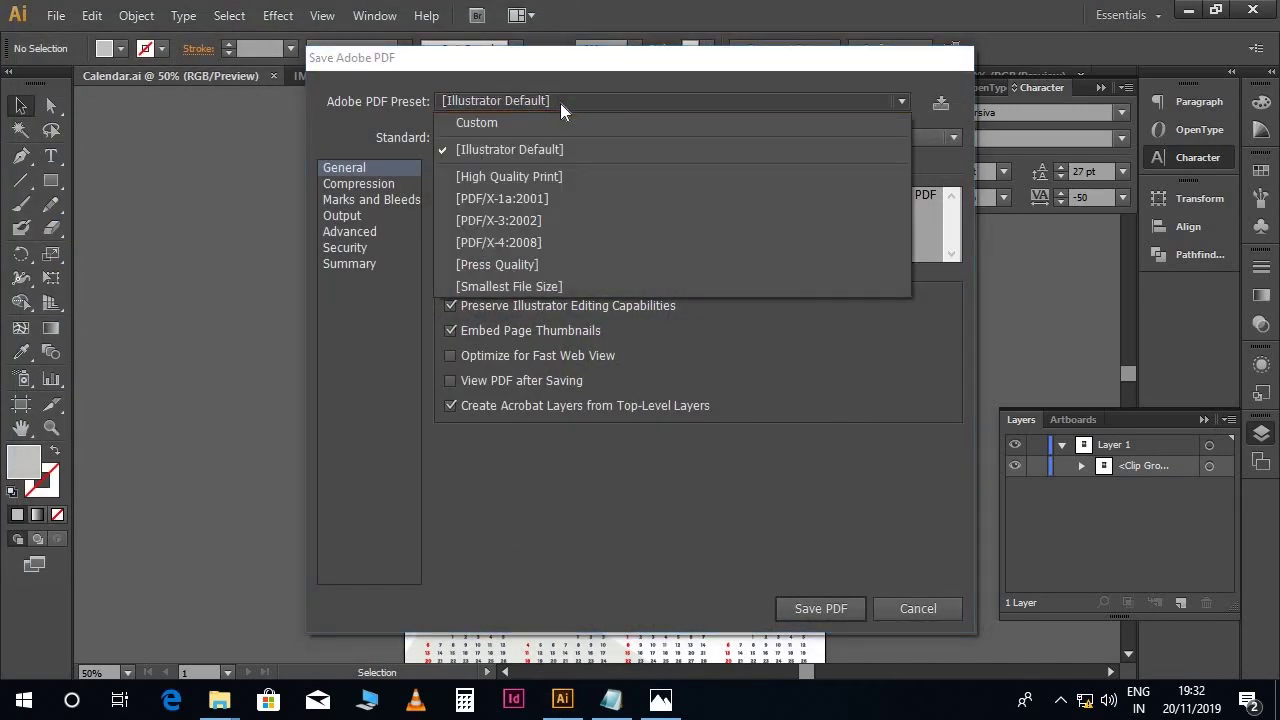
{"action": "left_click", "coordinate": [542, 176]}
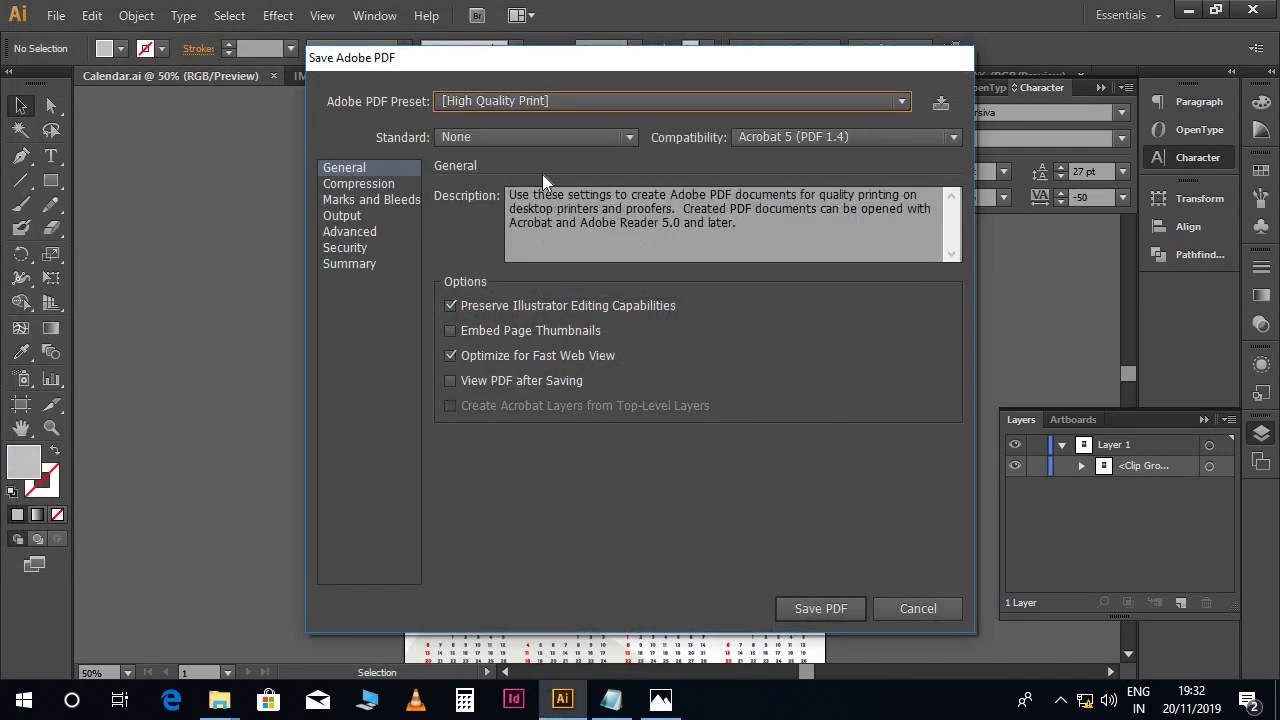
{"action": "left_click", "coordinate": [385, 185]}
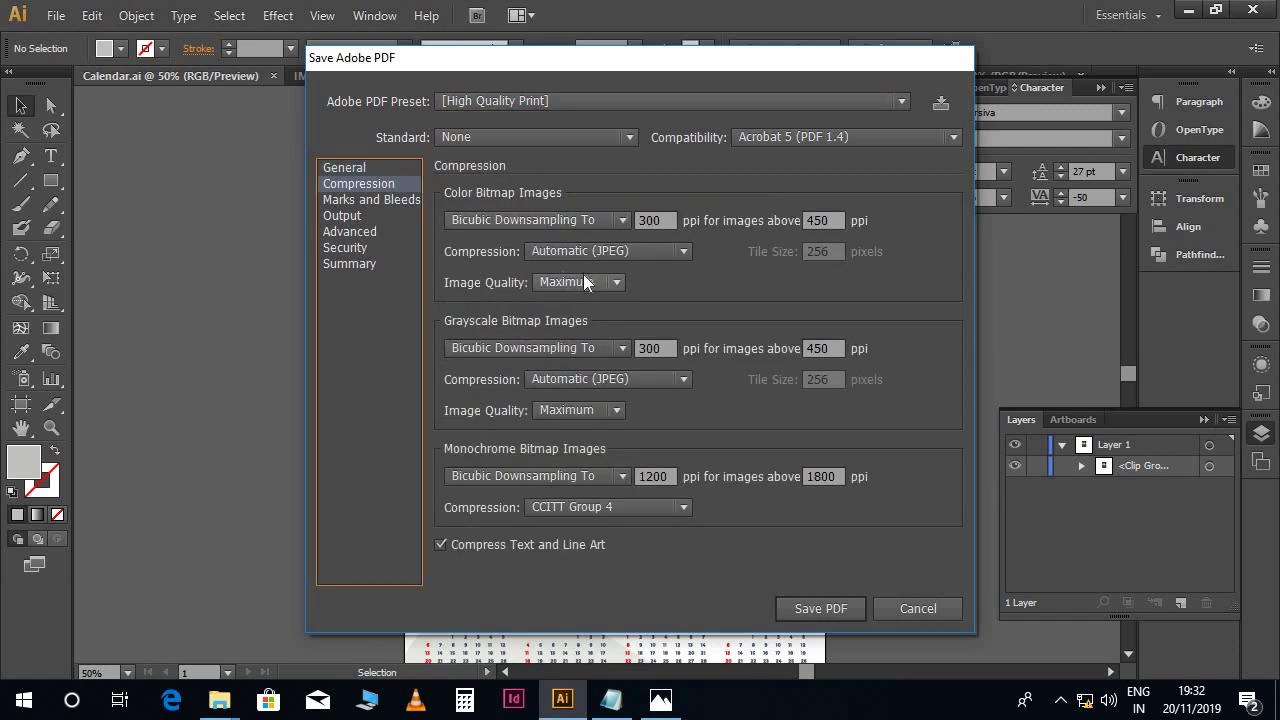
{"action": "left_click", "coordinate": [818, 609]}
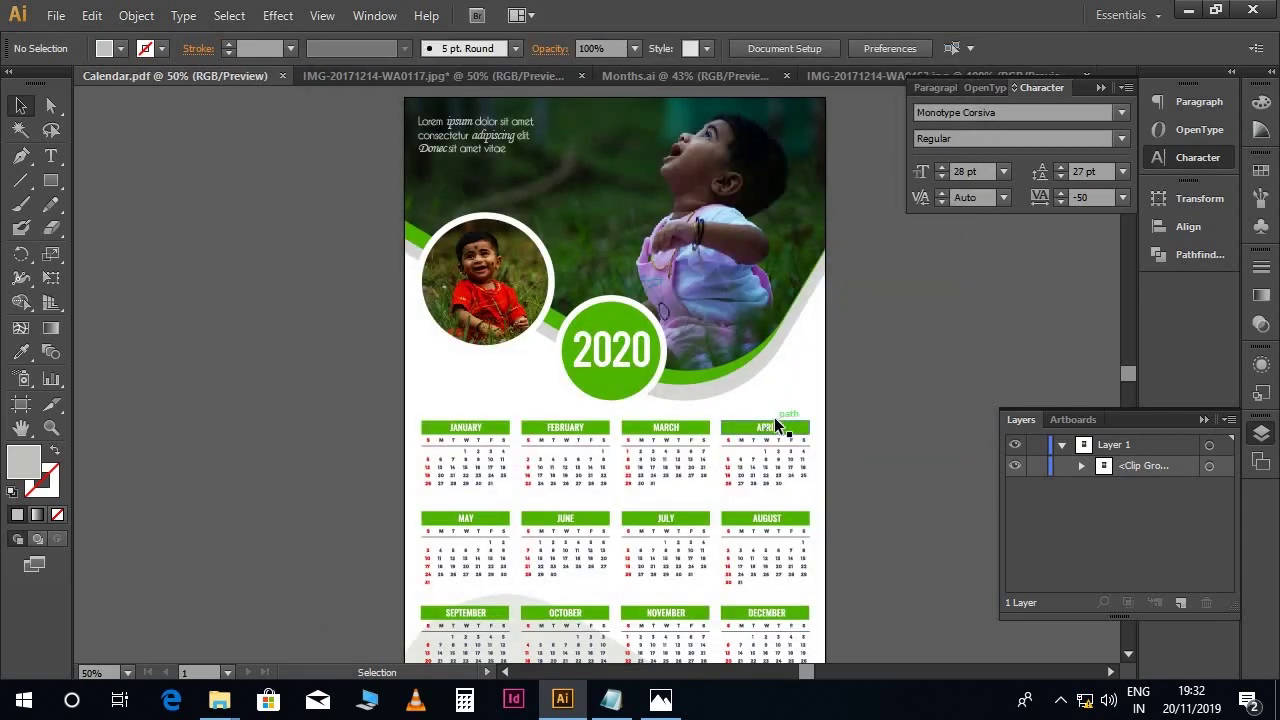
Open Calendar.pdf from the Calendar folder in File Explorer
{"action": "left_click", "coordinate": [220, 702]}
{"action": "left_click", "coordinate": [222, 657]}
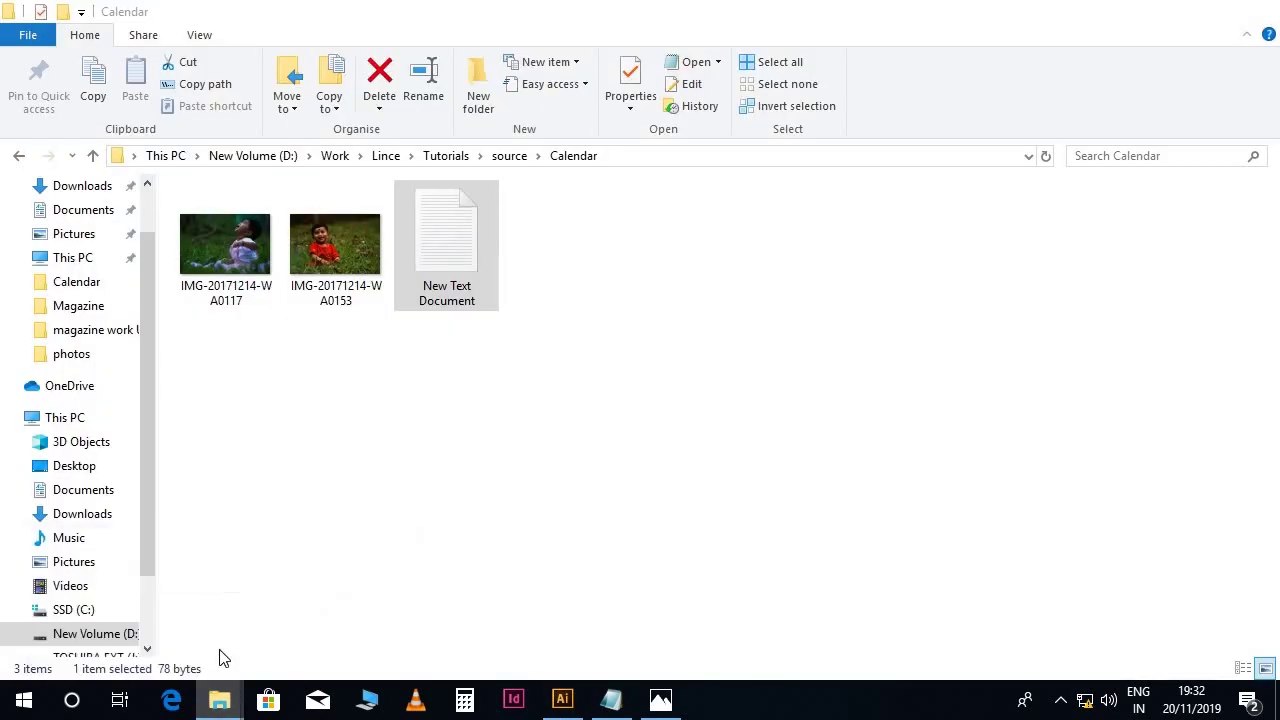
{"action": "double_click", "coordinate": [338, 253]}
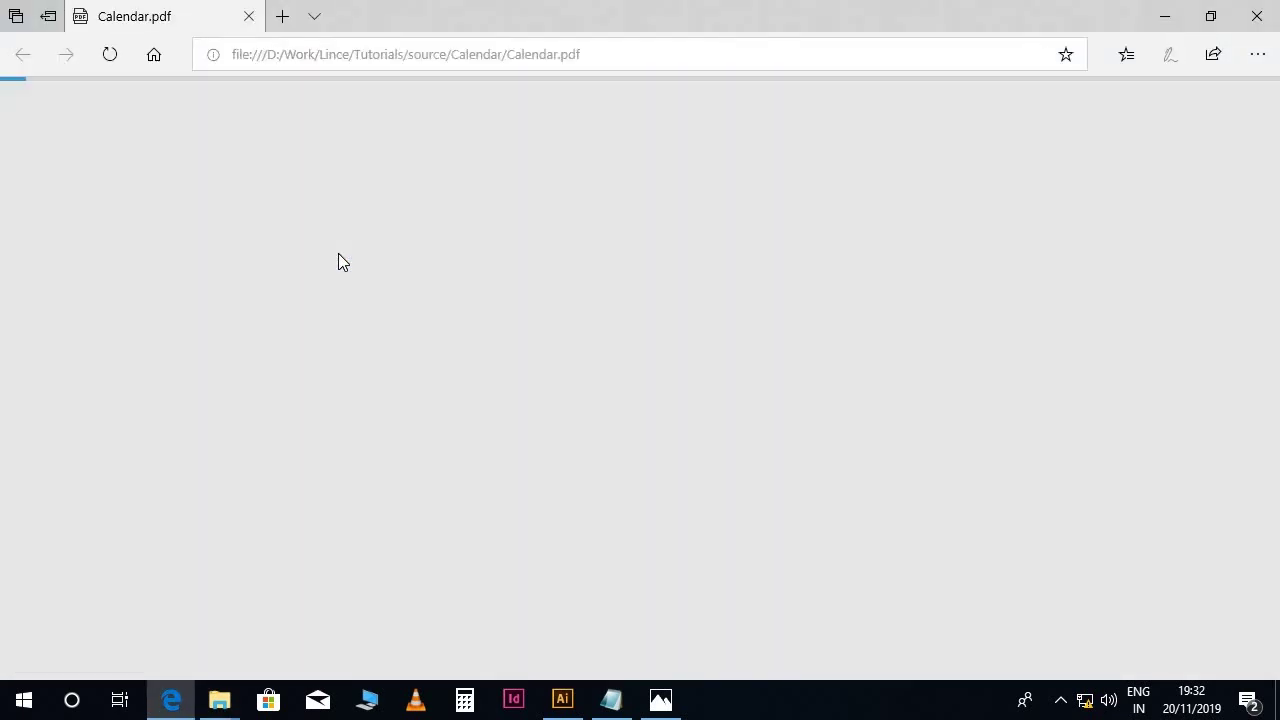
Scroll Calendar.pdf in Edge to inspect the photo header, 2020 badge and month grid
{"action": "scroll", "coordinate": [354, 279], "scroll_direction": "down", "scroll_amount": 3}
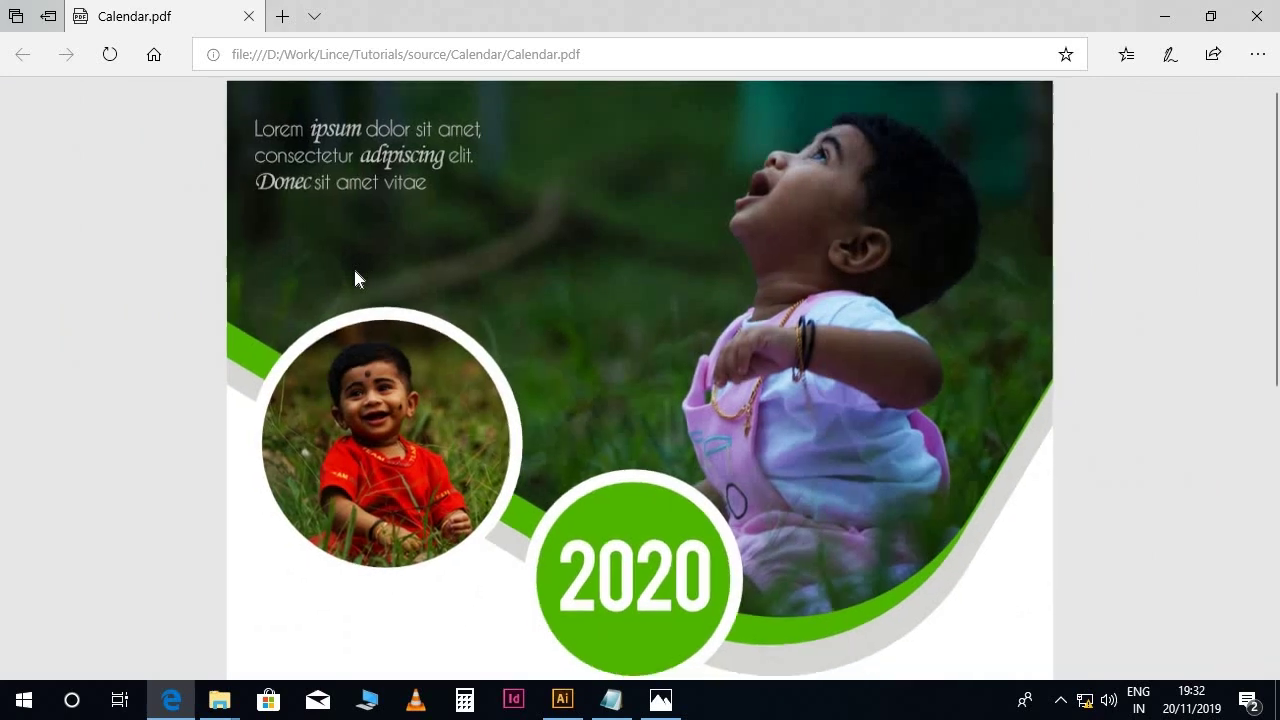
{"action": "scroll", "coordinate": [354, 270], "scroll_direction": "up", "scroll_amount": 3}
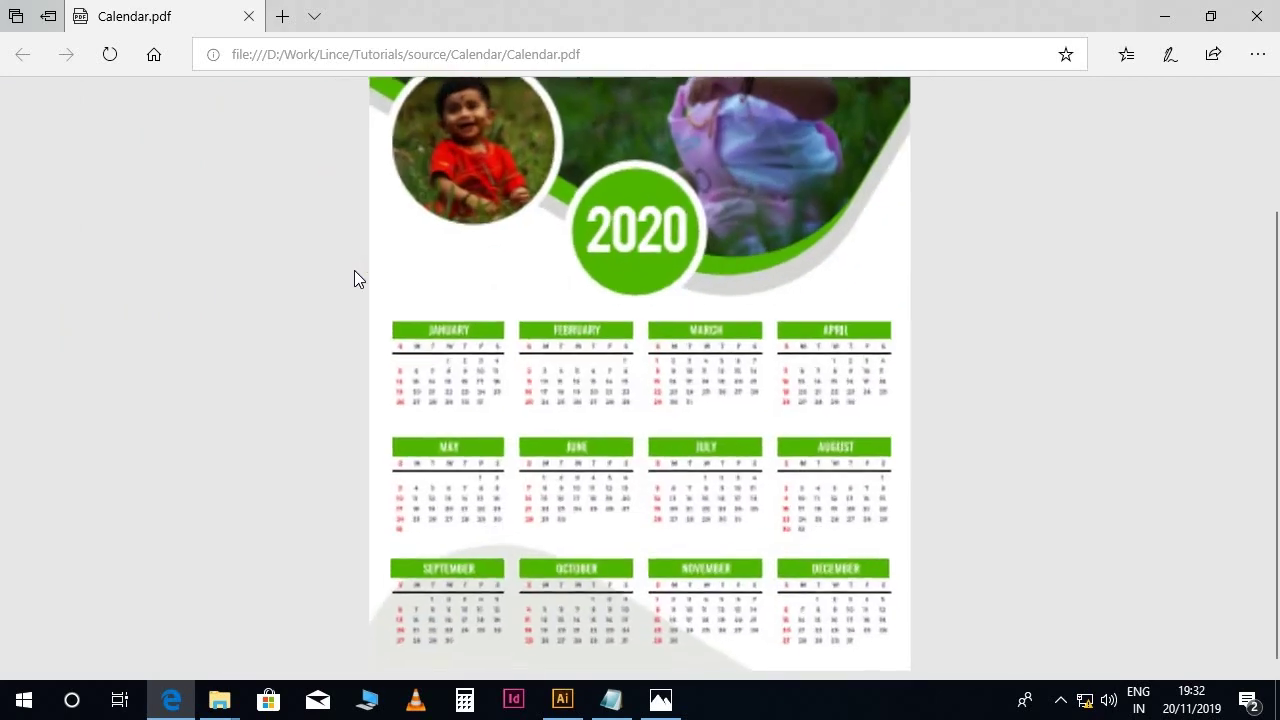